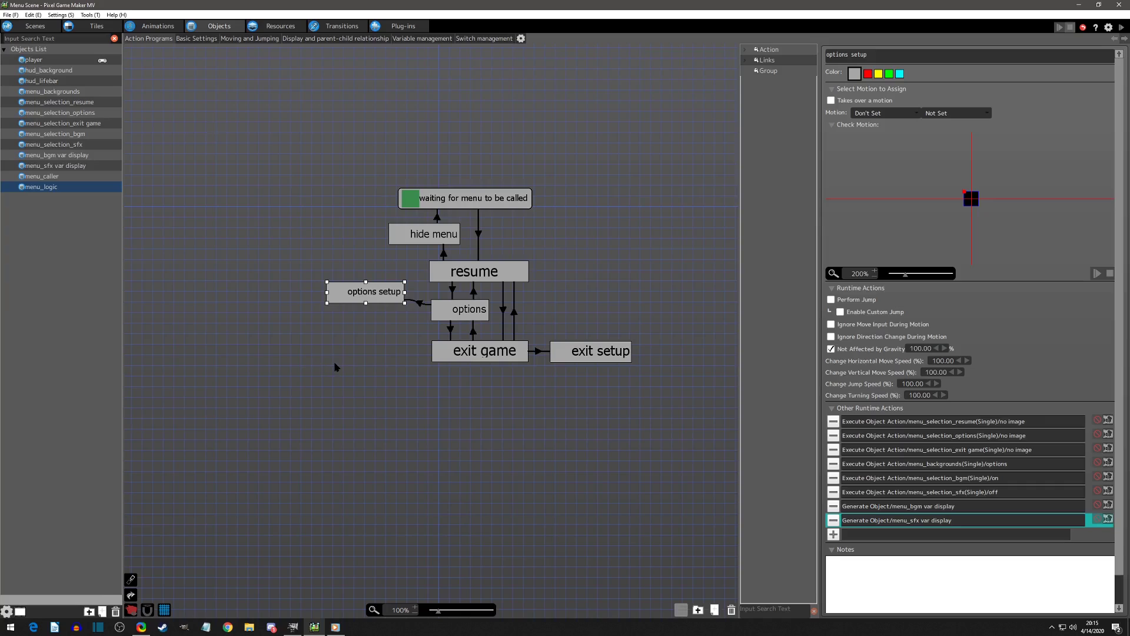
Duplicate the resume action, place the copy beside options setup, rename it bgm and shrink its box
middle_drag(334, 363, 396, 368)
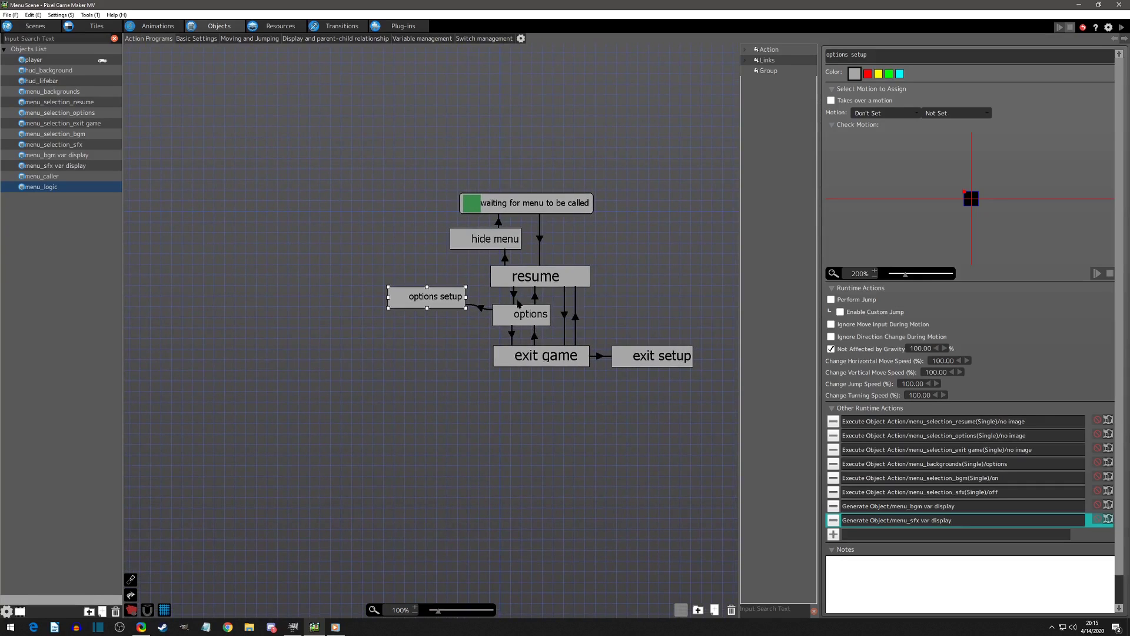
click(525, 281)
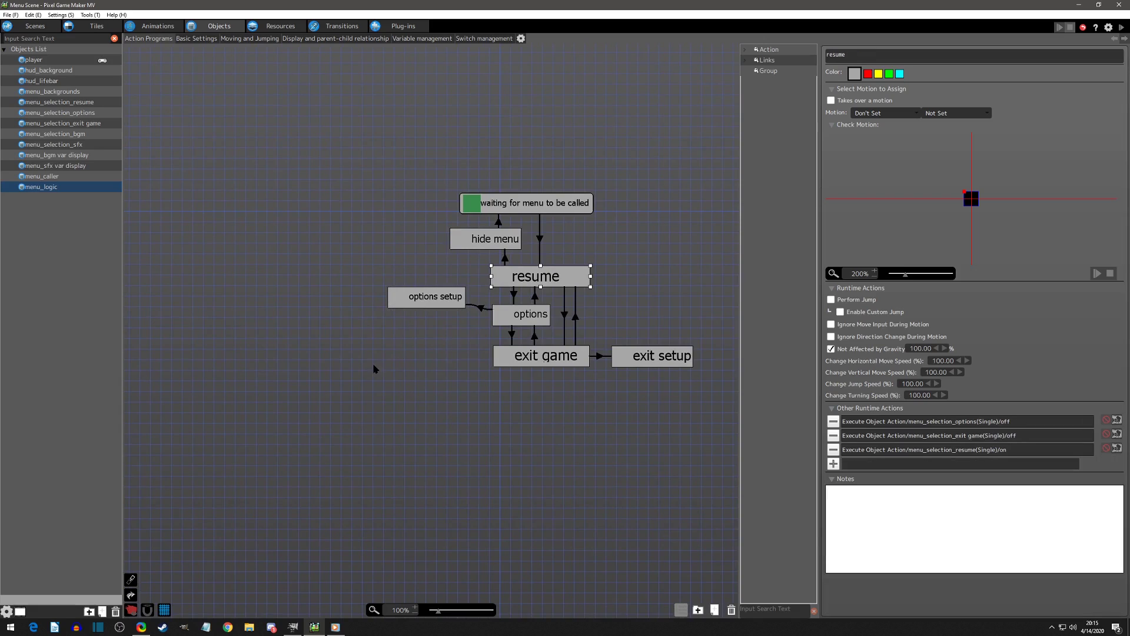
key(ctrl+v)
drag(471, 377, 346, 322)
drag(864, 52, 814, 56)
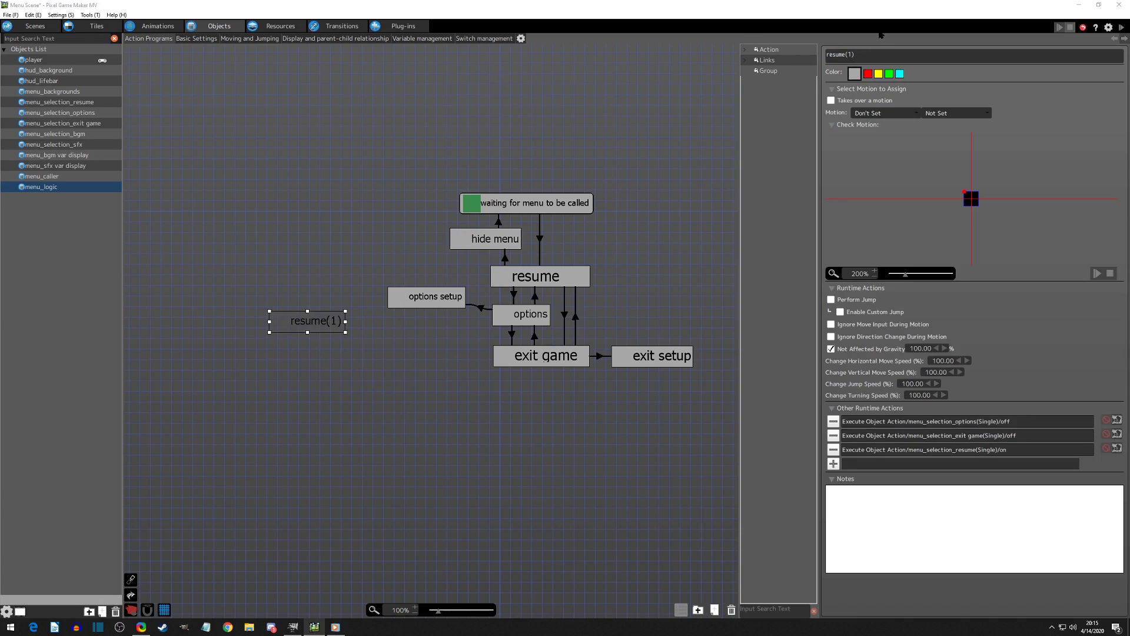
text(bgm)
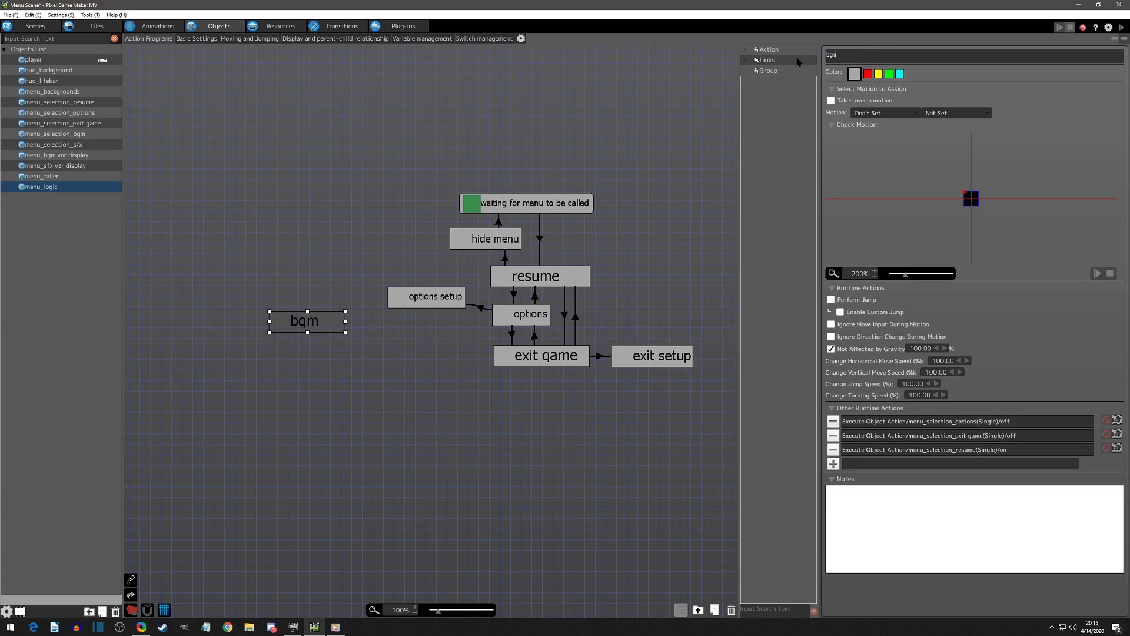
mouse_move(345, 321)
mouse_down()
mouse_move(317, 322)
mouse_move(332, 324)
mouse_up()
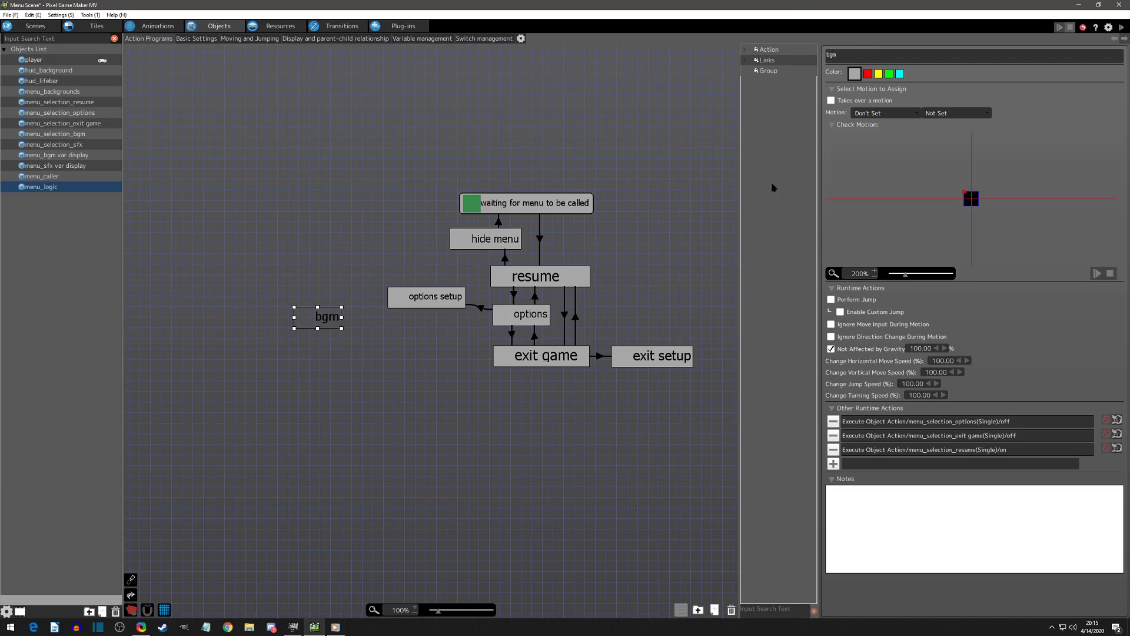
click(879, 114)
click(890, 118)
click(892, 118)
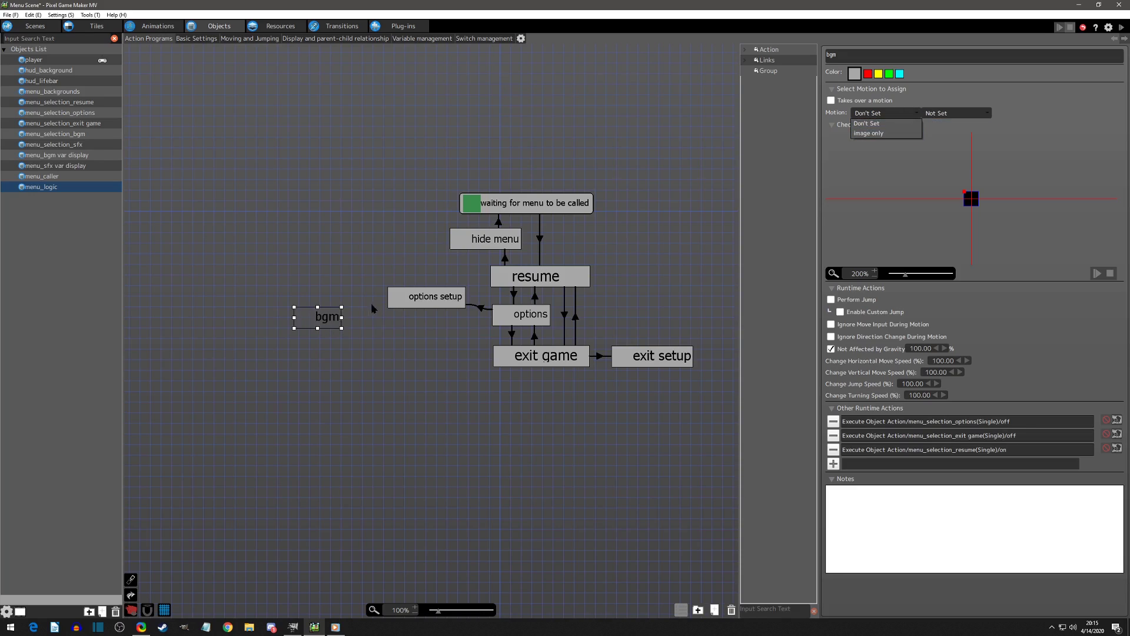
click(324, 319)
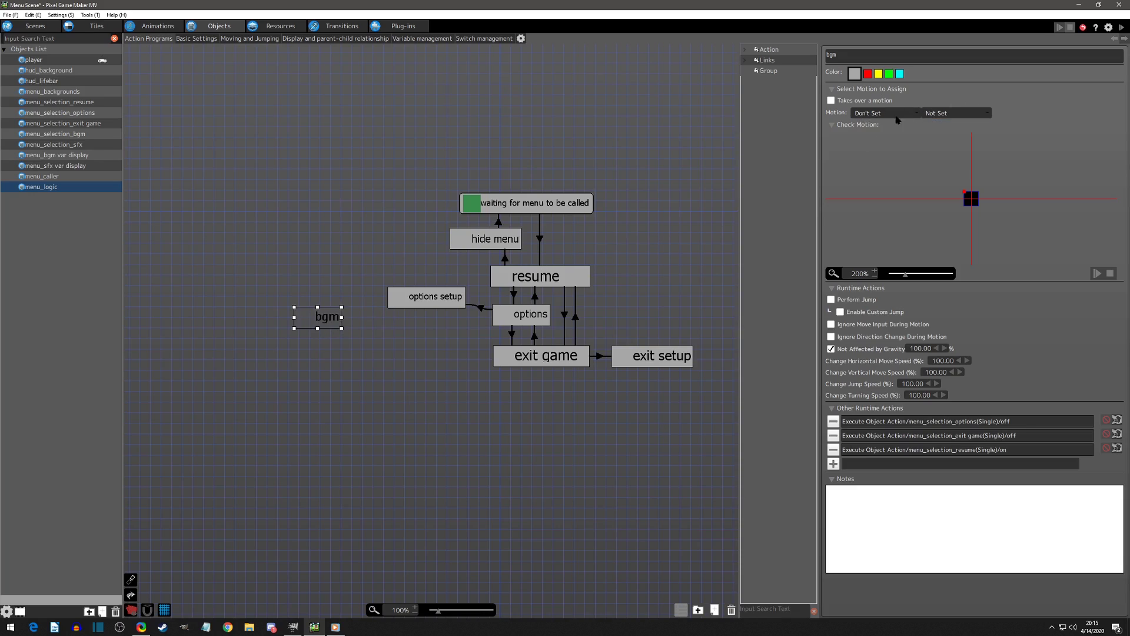
Replace bgm's runtime actions with the menu_selection_bgm on and menu_selection_sfx off actions copied from options setup
drag(323, 323, 322, 310)
click(512, 280)
click(445, 296)
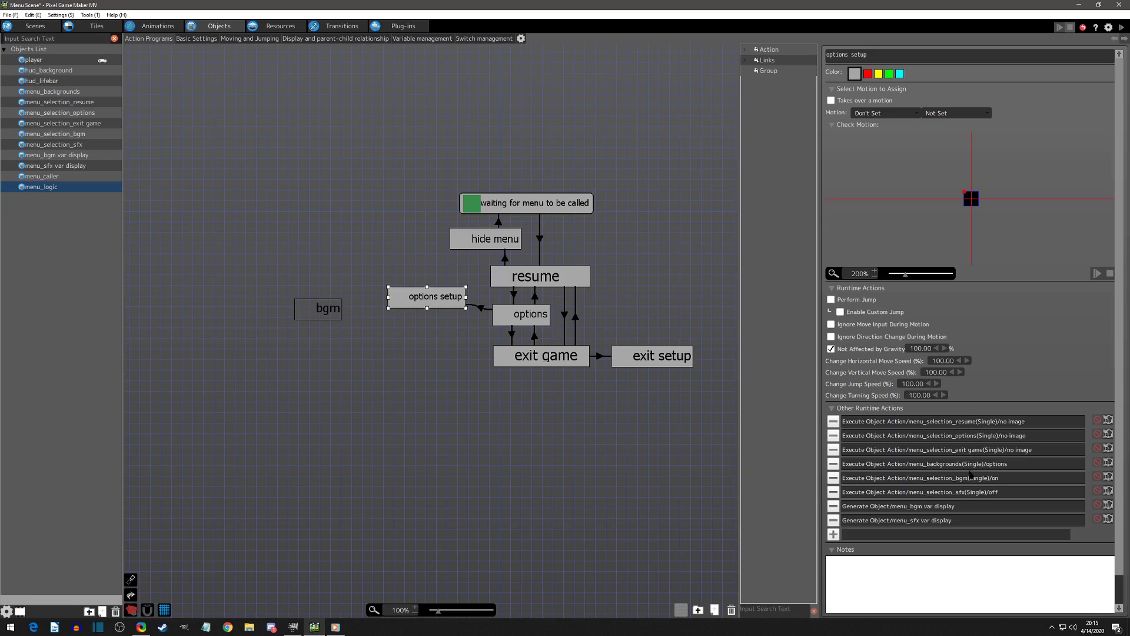
click(1013, 484)
ctrl+click(986, 496)
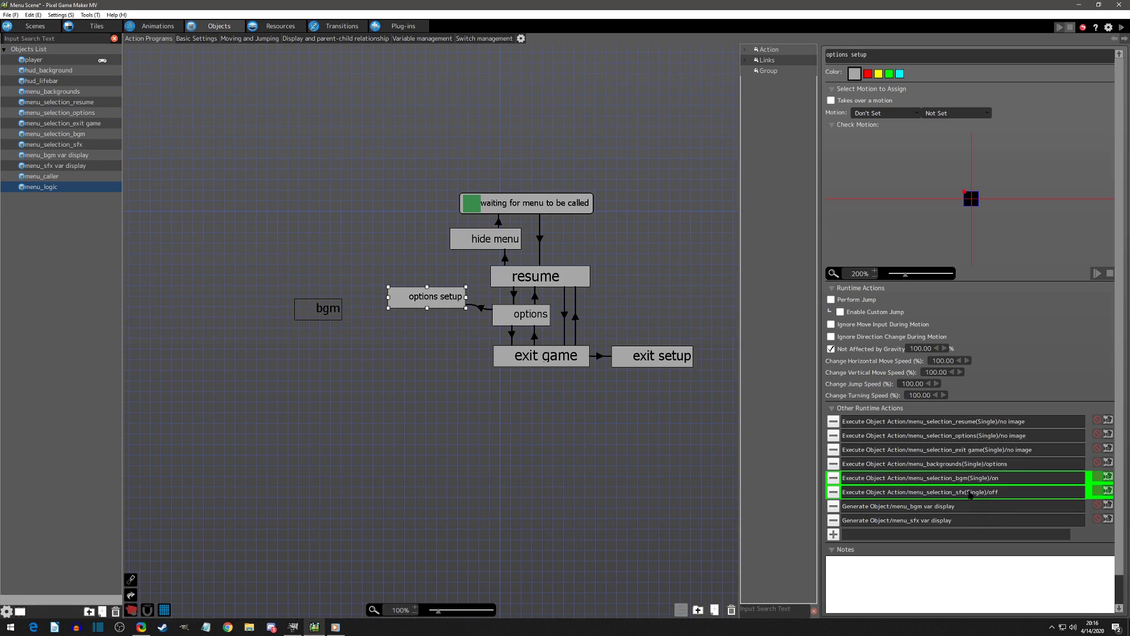
click(330, 308)
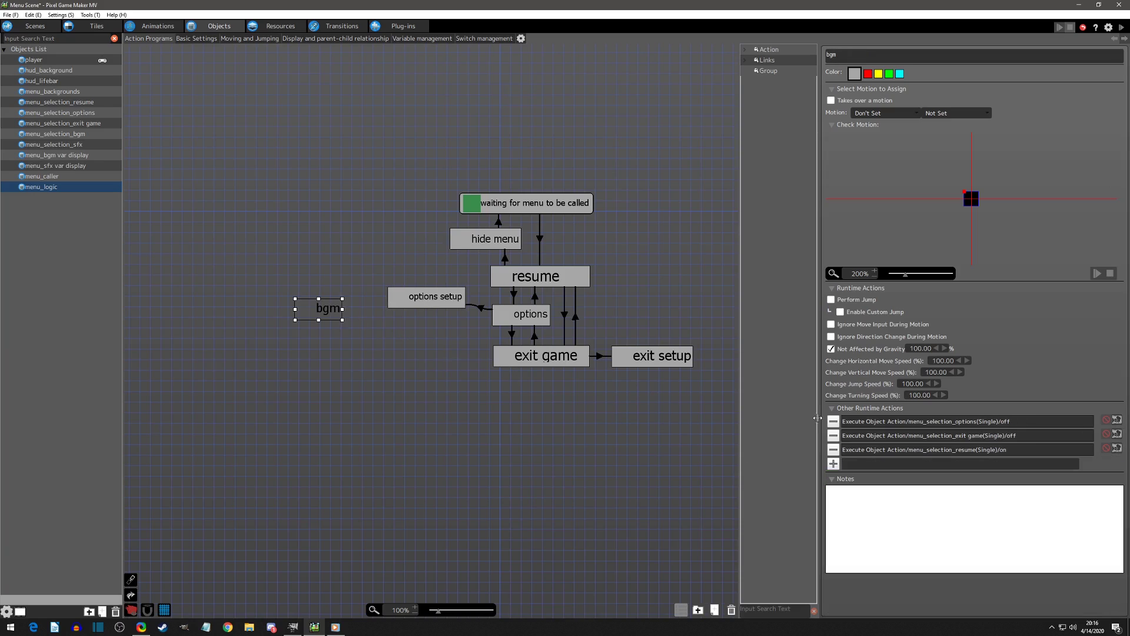
click(837, 422)
click(838, 421)
click(837, 422)
key(ctrl+v)
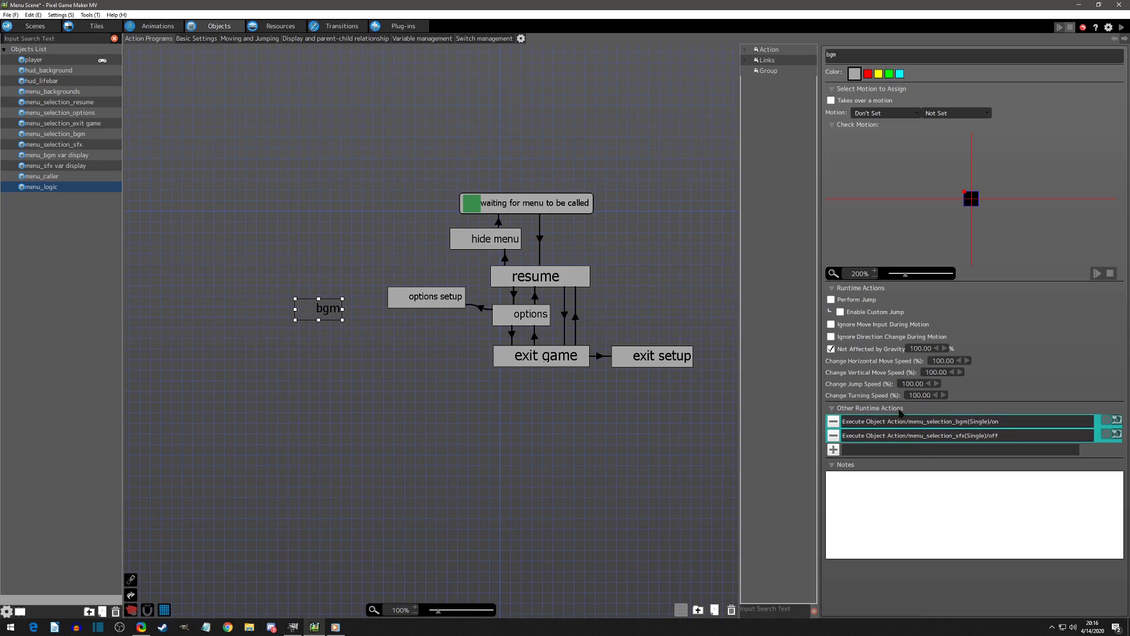
Reorder bgm's runtime actions so menu_selection_sfx off runs before menu_selection_bgm on
click(941, 435)
drag(941, 442, 965, 422)
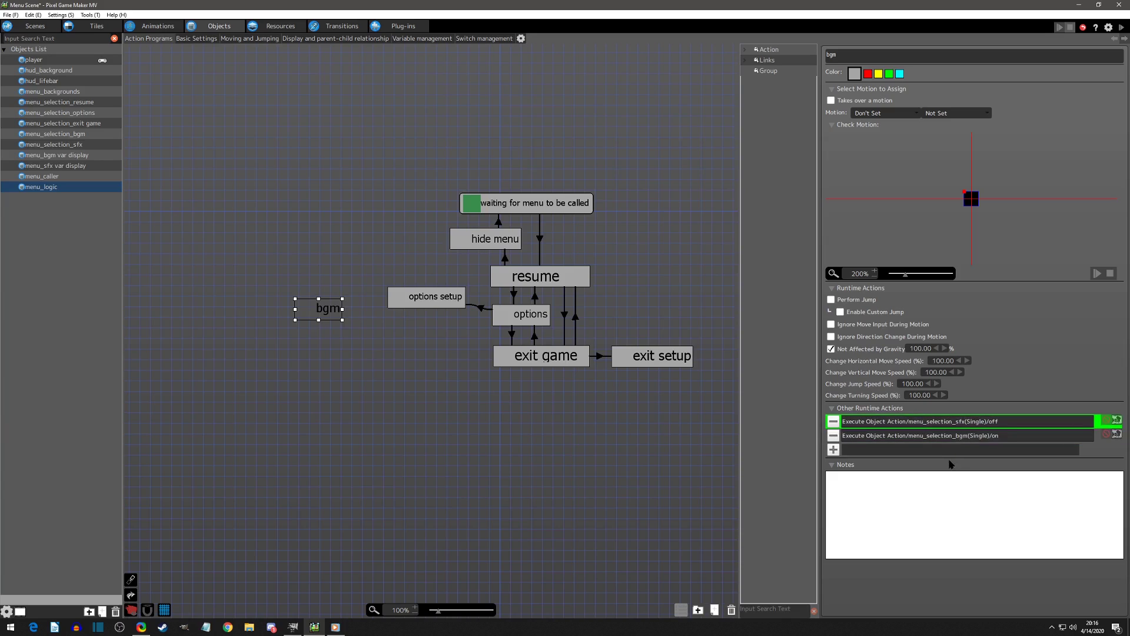
click(952, 441)
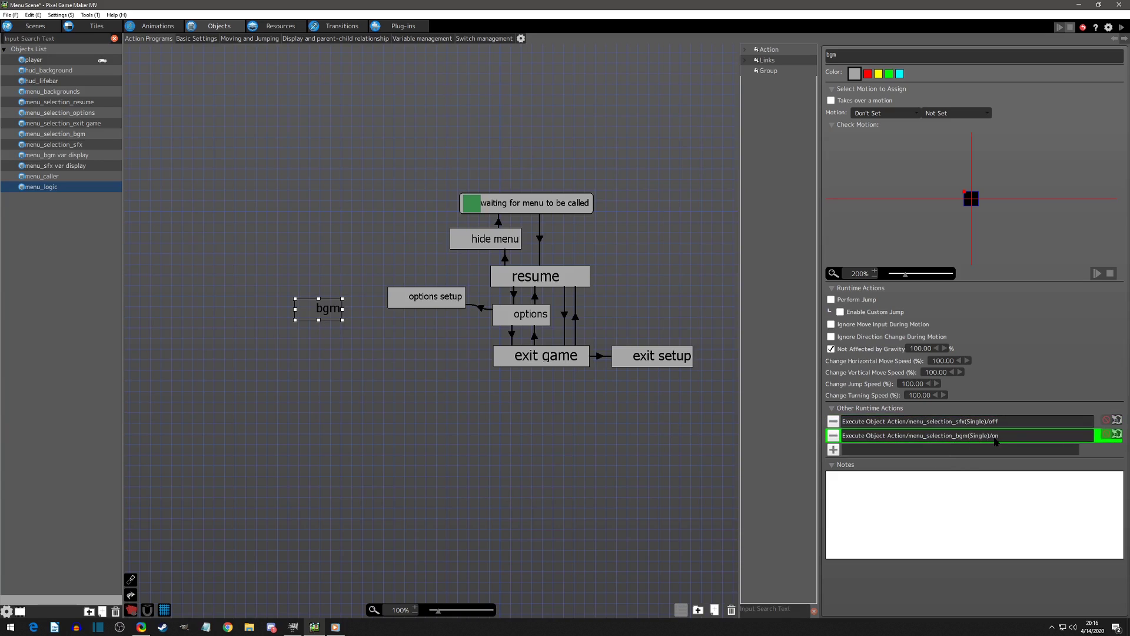
Duplicate the bgm action, place the copy directly below it and rename it sfx
click(319, 340)
click(323, 318)
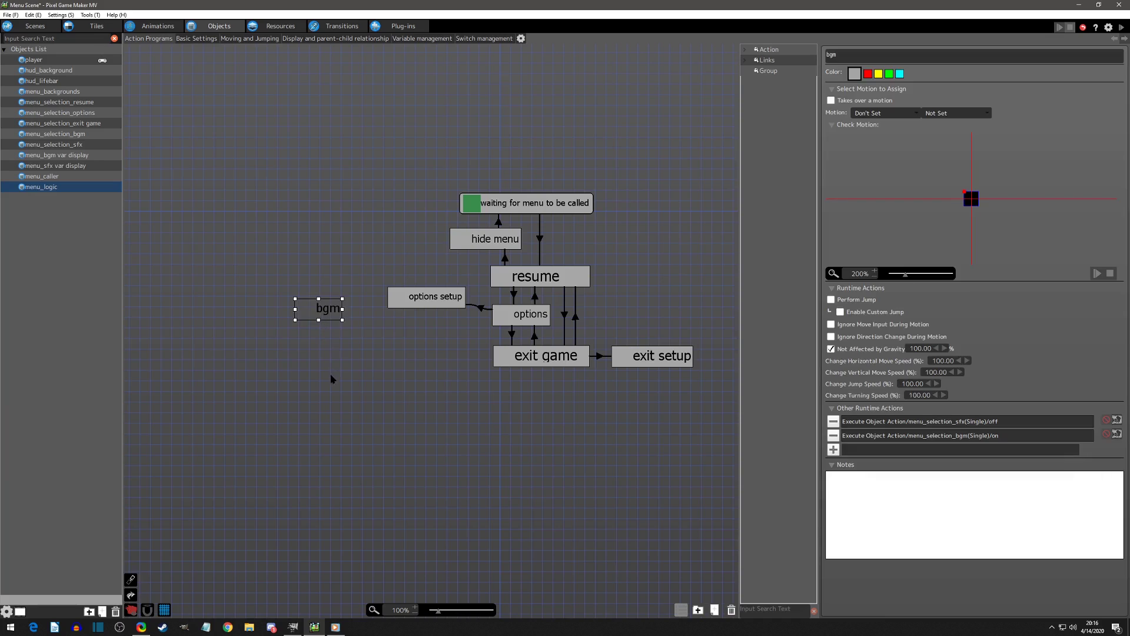
click(312, 378)
key(ctrl+v)
drag(333, 387, 325, 350)
key(ctrl+a)
text(sfx)
In sfx, set menu_selection_sfx to on and menu_selection_bgm to off, and put the bgm action first
click(951, 437)
double_click(958, 421)
click(404, 112)
click(389, 129)
click(663, 541)
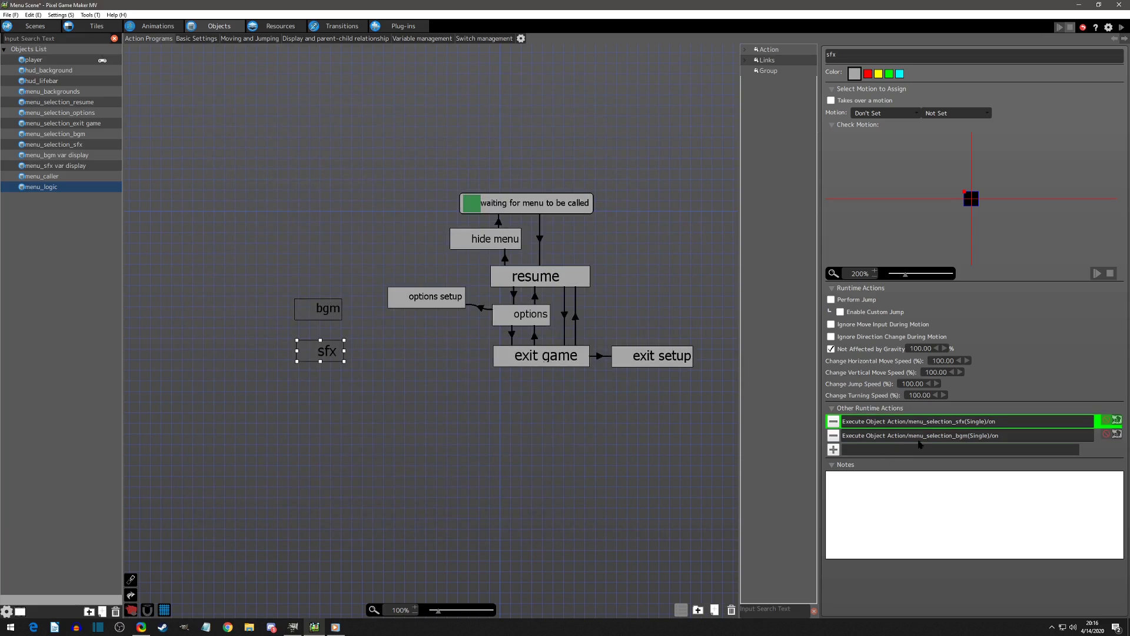
double_click(919, 439)
click(419, 111)
click(391, 144)
click(671, 541)
drag(937, 436, 940, 422)
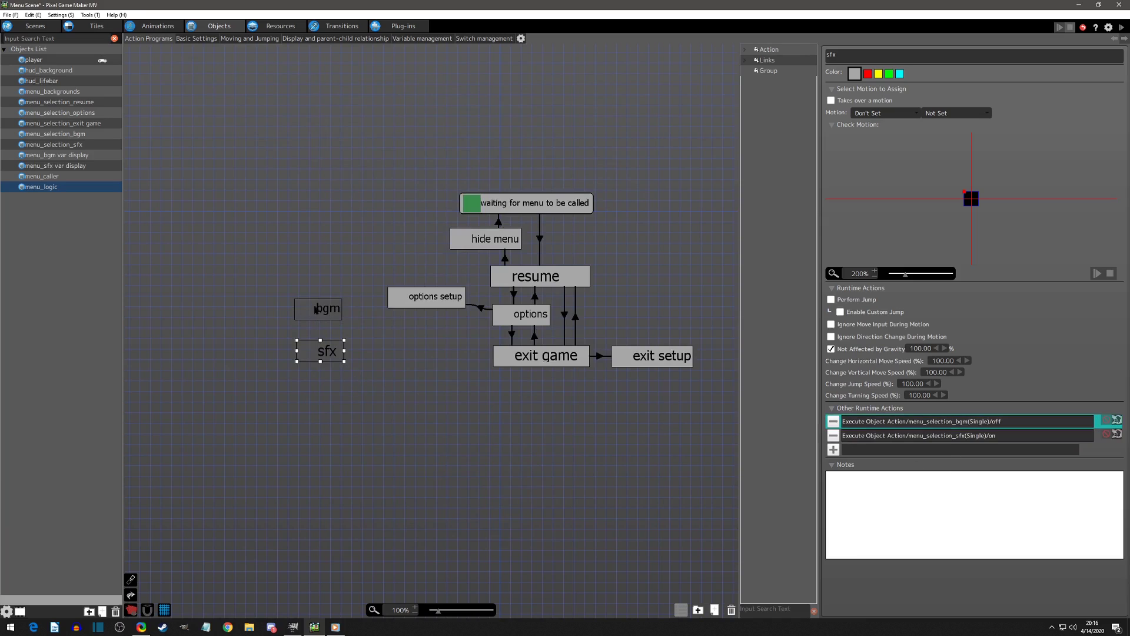
Link options setup to bgm and make the link change unconditionally
right_click(403, 301)
click(412, 313)
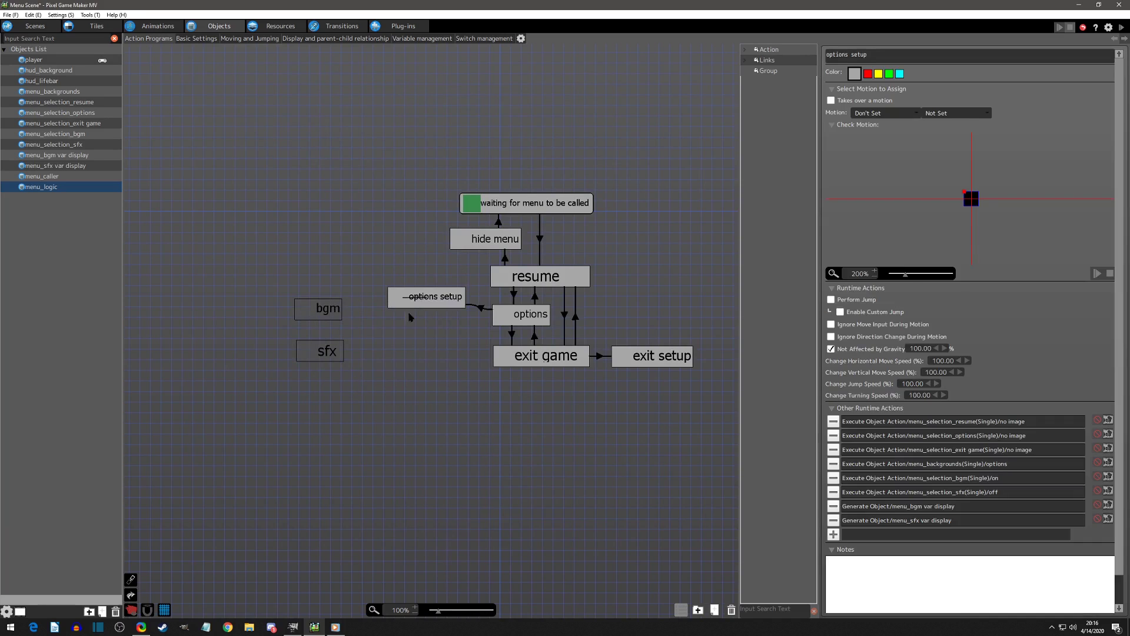
click(333, 311)
click(829, 143)
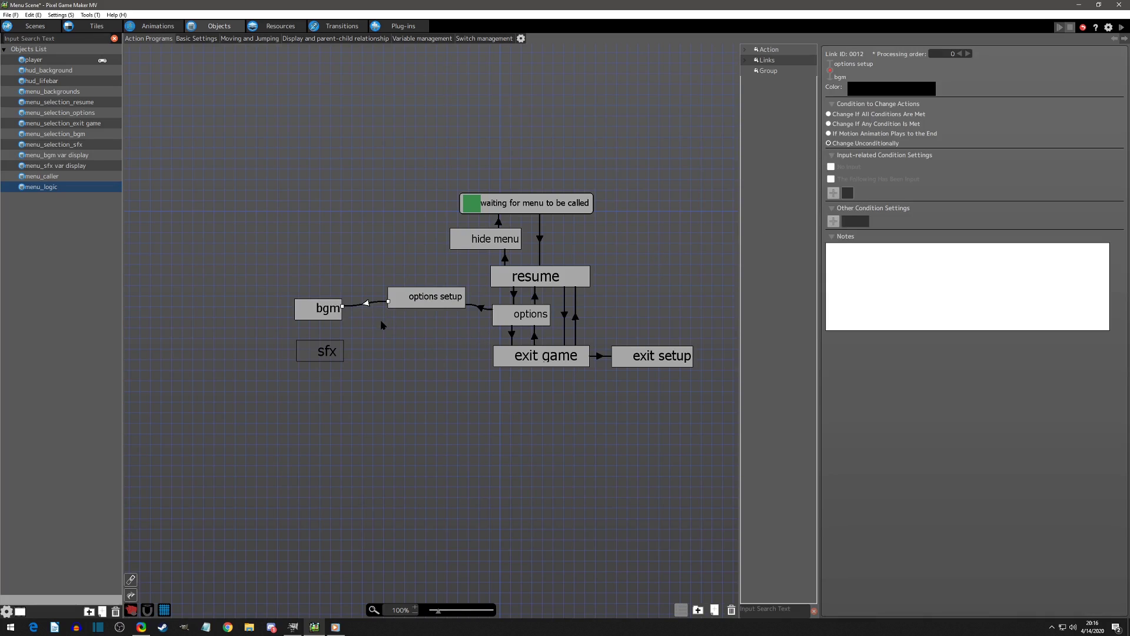
Copy the link from resume to options and paste it as a link from bgm to sfx
click(413, 304)
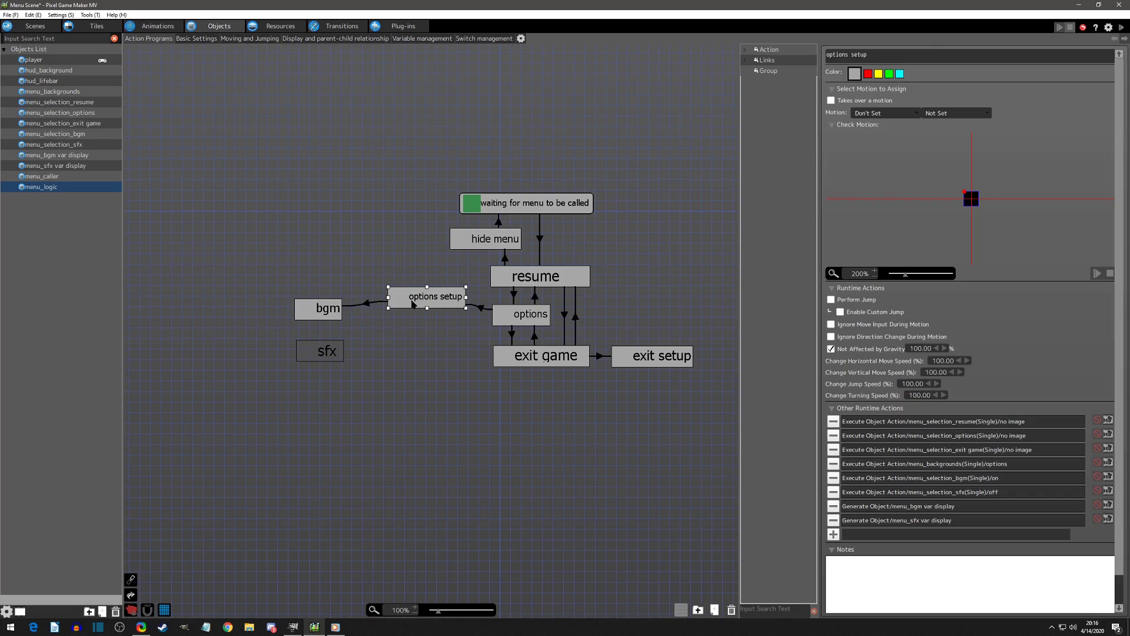
click(333, 314)
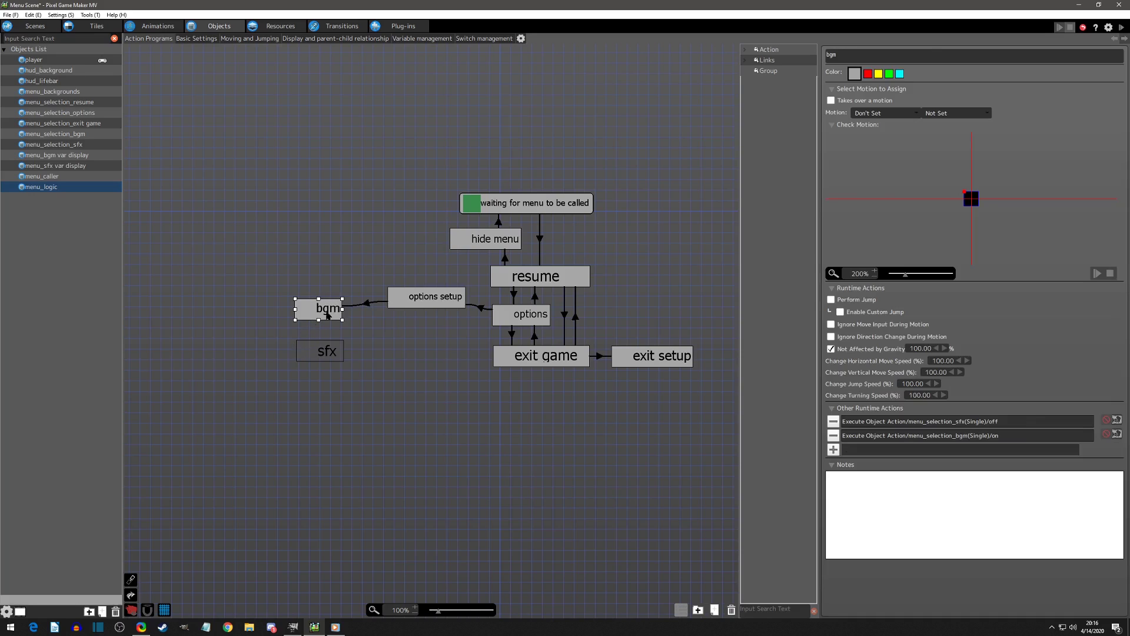
right_click(514, 293)
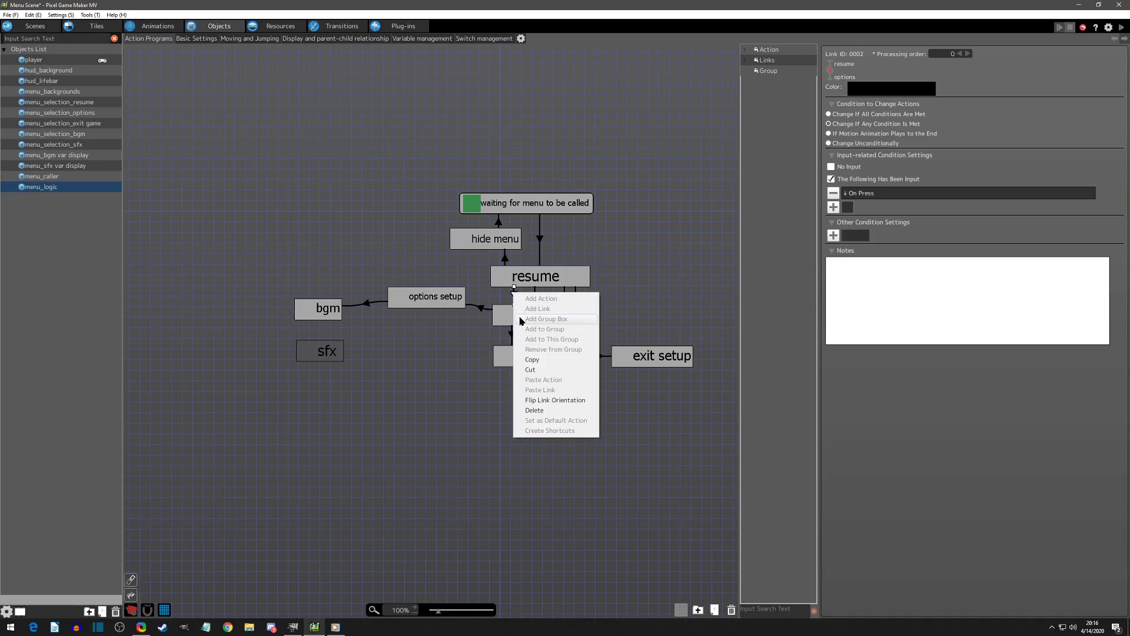
click(532, 360)
click(324, 318)
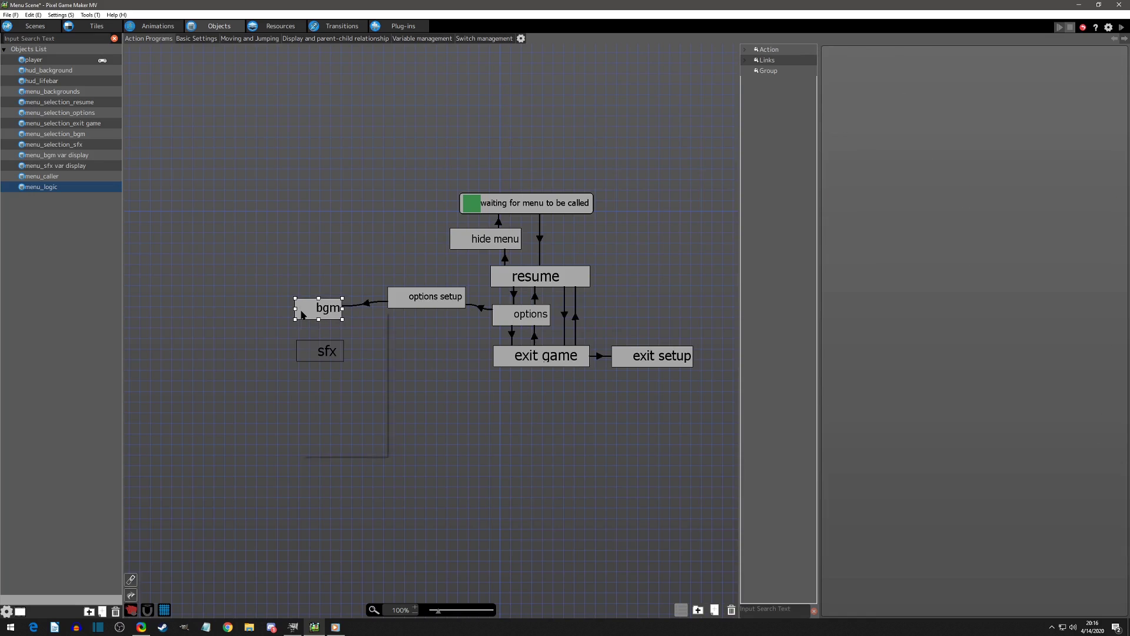
right_click(301, 307)
click(315, 405)
click(318, 356)
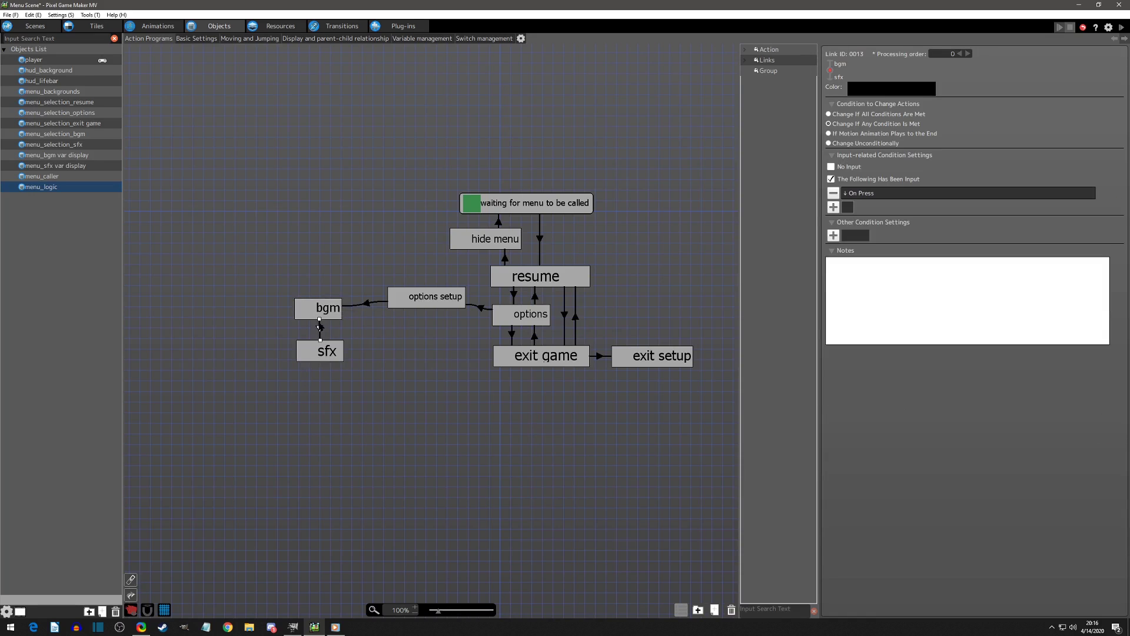
Copy the link from exit game to options, paste it from sfx to bgm, and space the two links apart
click(535, 335)
right_click(536, 337)
click(550, 401)
click(333, 352)
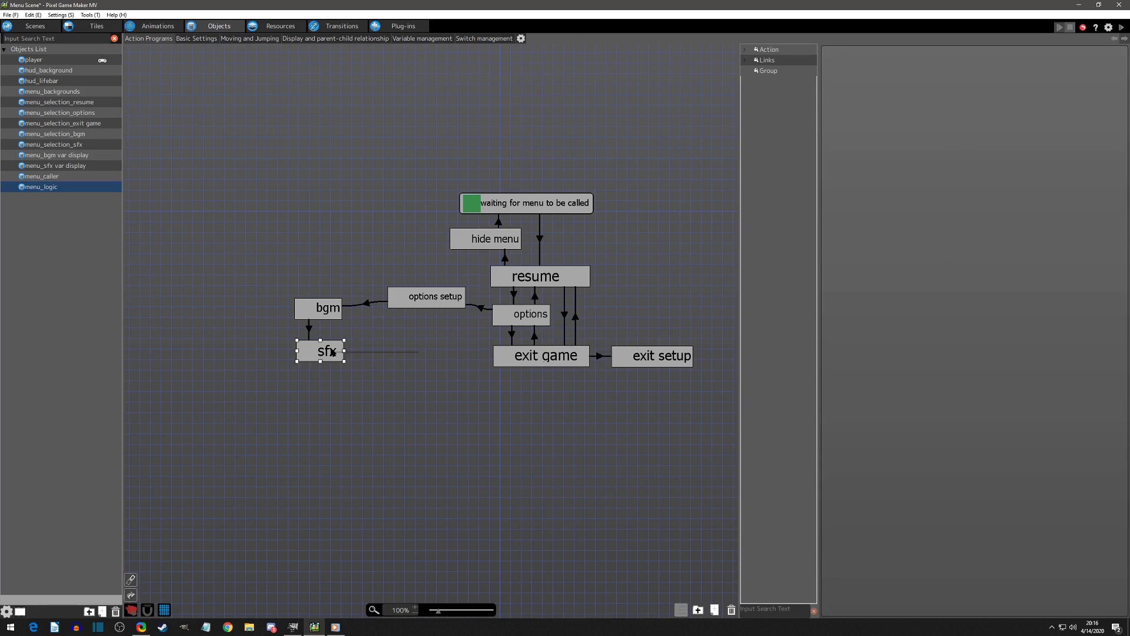
right_click(332, 350)
click(358, 446)
click(321, 315)
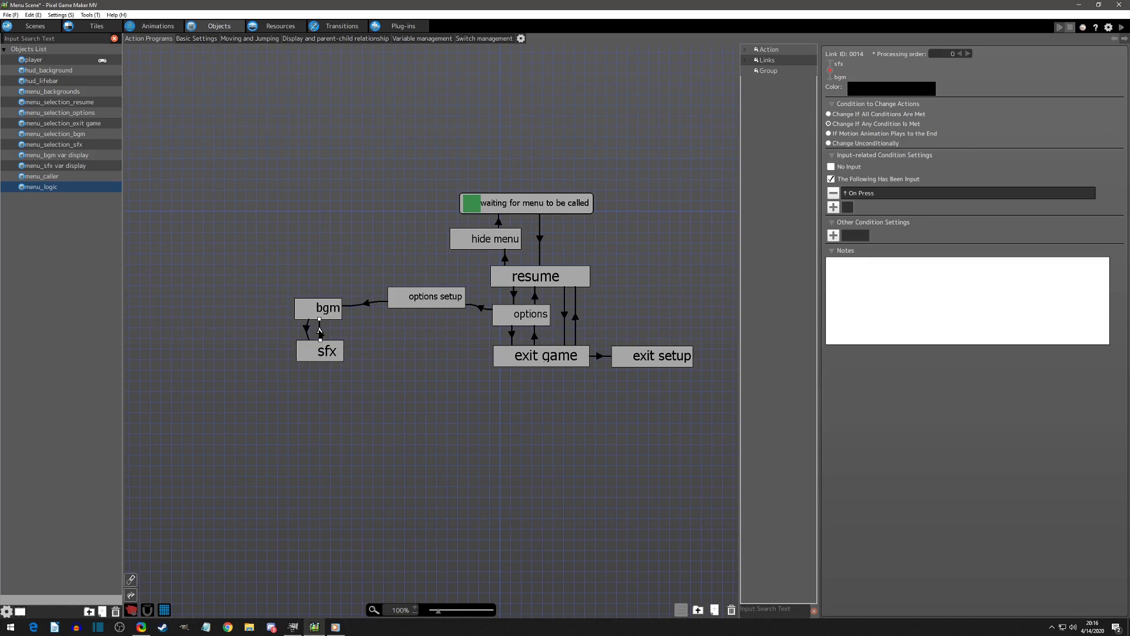
drag(321, 324, 340, 361)
click(369, 346)
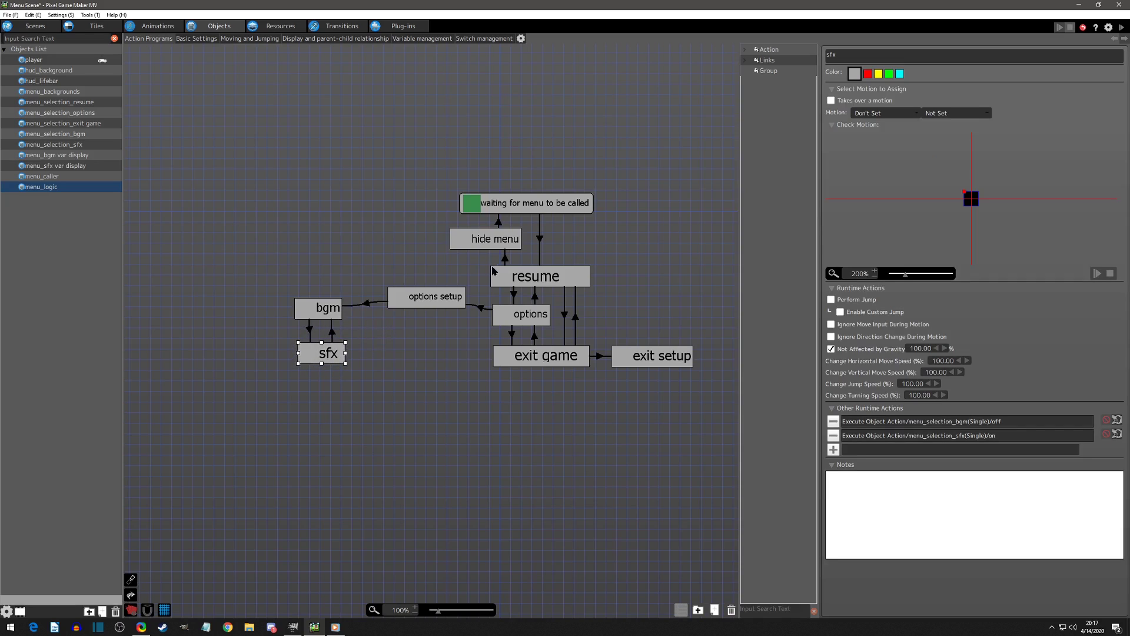
Test-play the game, enter the options menu, switch repeatedly between BGM and SFX, and close the game
click(1121, 27)
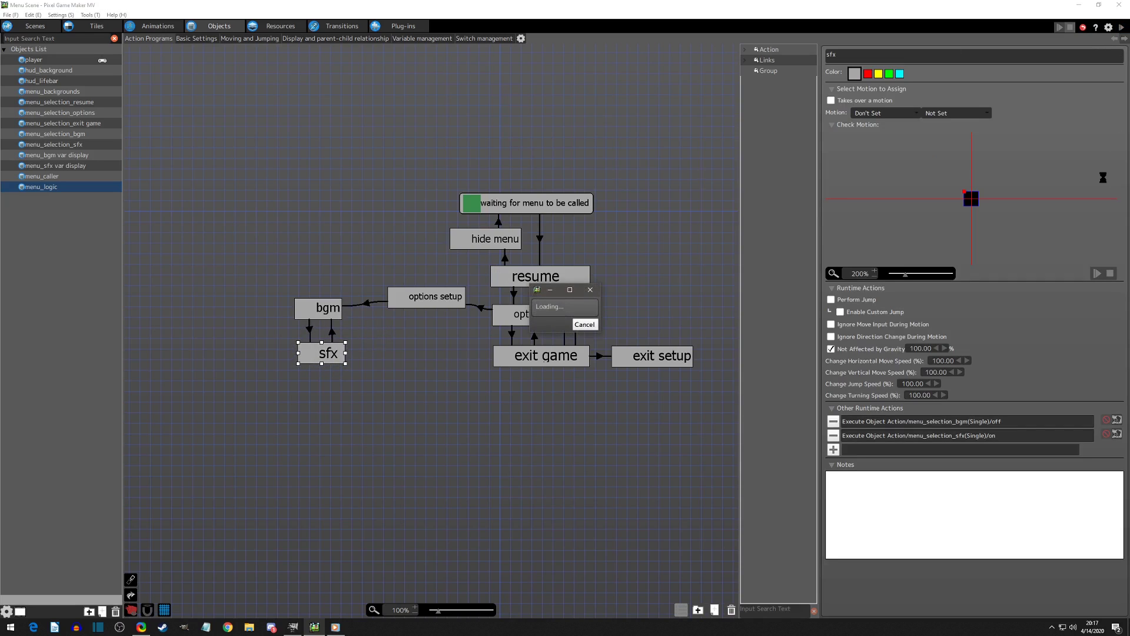
key(Down)
key(Return)
key(Down)
key(Up)
key(Down)
key(Up)
key(Down)
key(Up)
key(Down)
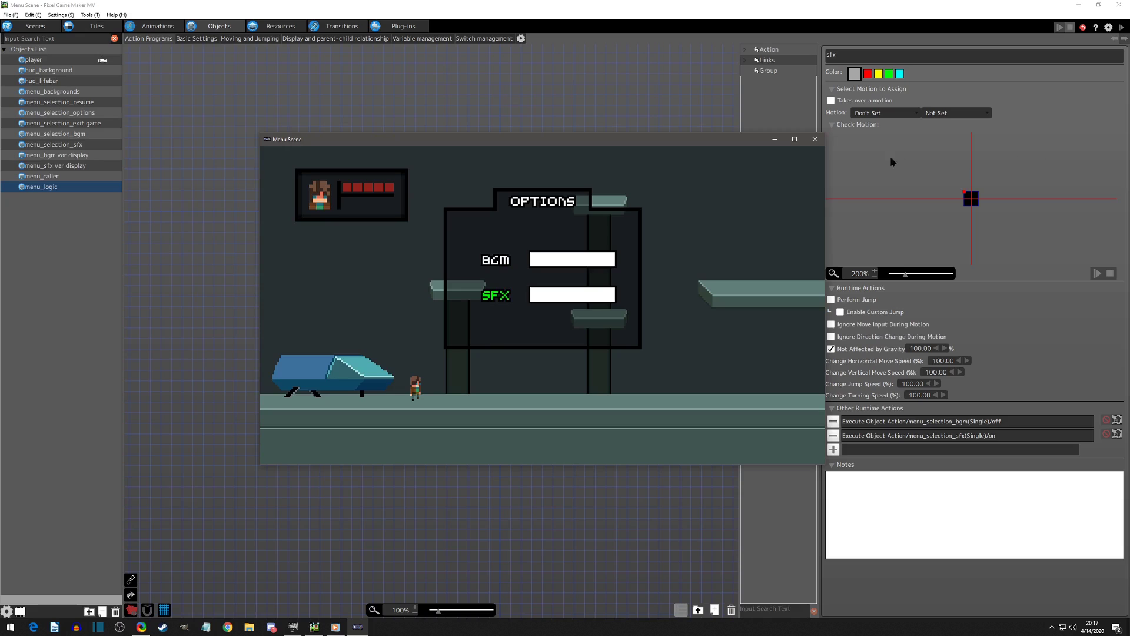
click(816, 141)
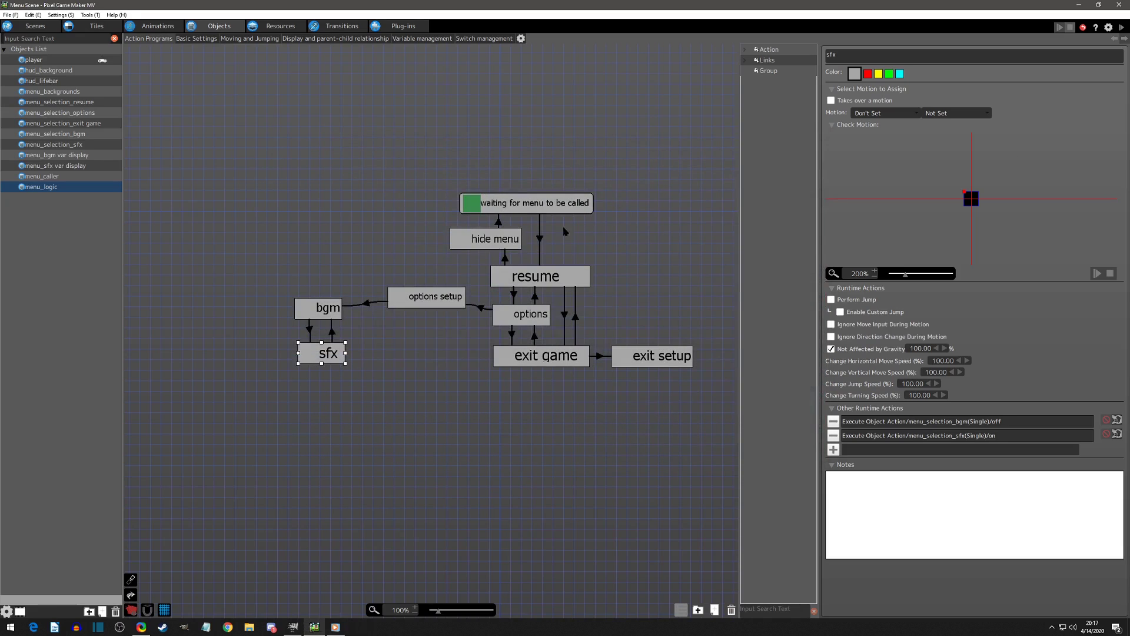
Align the sfx action beneath bgm
click(323, 359)
drag(322, 359, 324, 360)
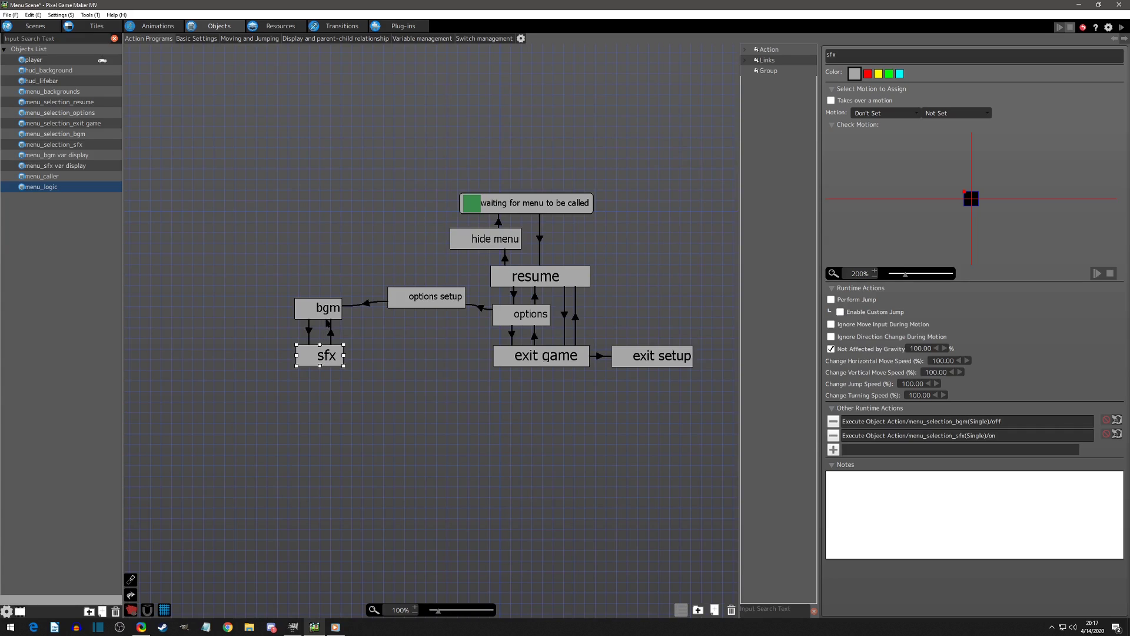
click(274, 319)
Make two copies of the bgm action and place them side by side above it
click(326, 303)
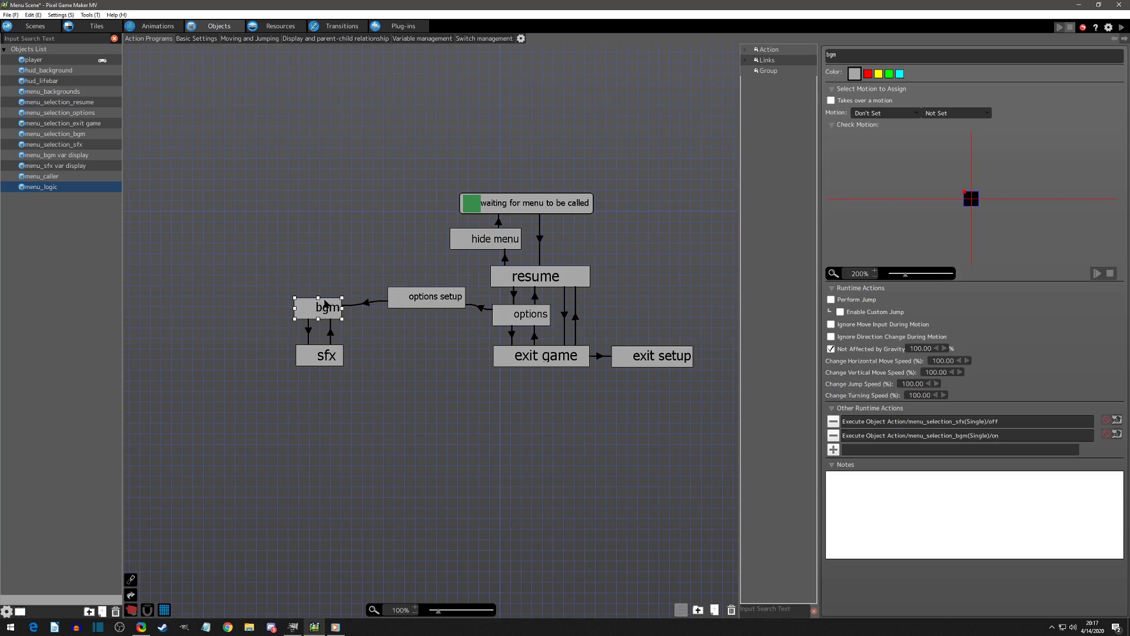
click(335, 280)
key(ctrl+v)
drag(339, 286, 279, 259)
click(307, 265)
key(ctrl+v)
click(339, 262)
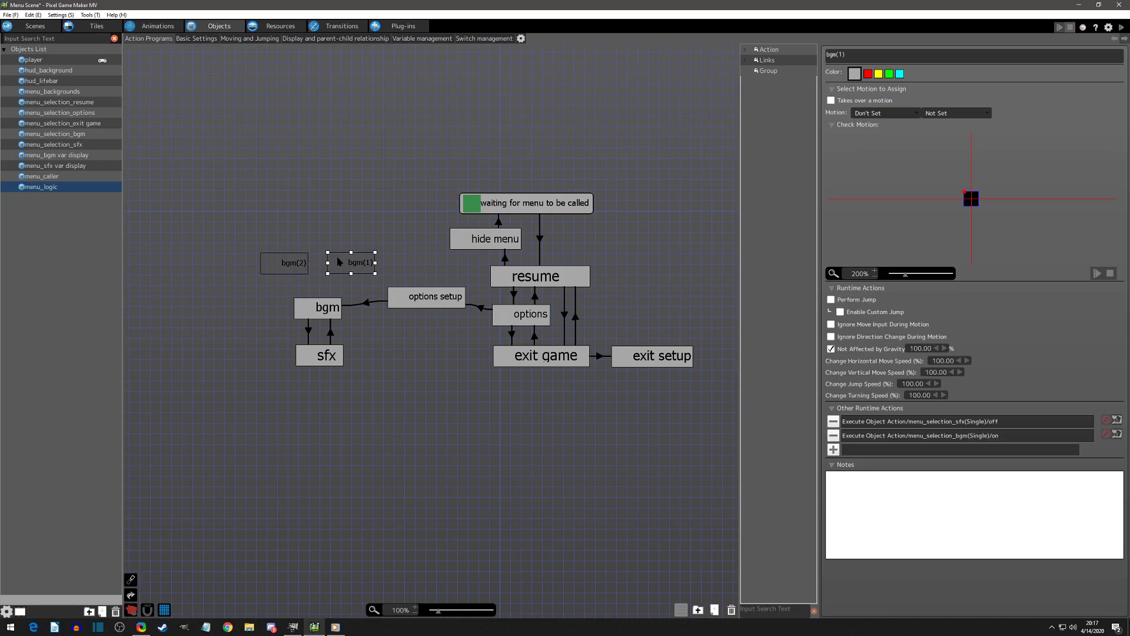
Rename the two bgm copies bgm + and bgm -, and fit their boxes to the names
click(867, 55)
drag(375, 263, 389, 263)
click(300, 266)
key(BackSpace)
key(BackSpace)
key(BackSpace)
key(Return)
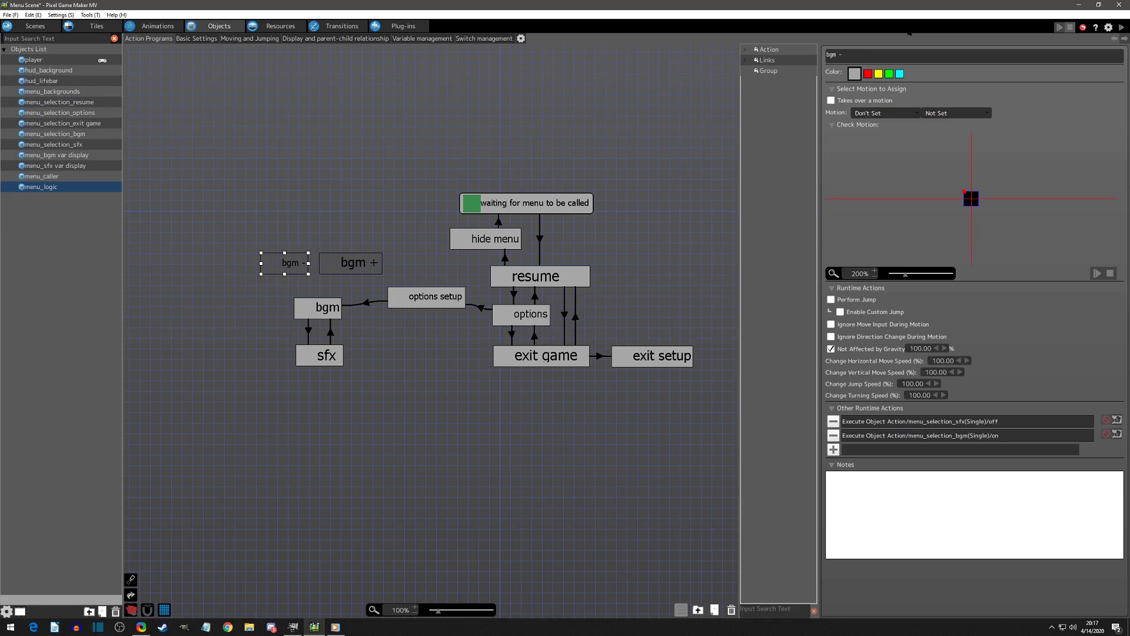
drag(302, 261, 341, 264)
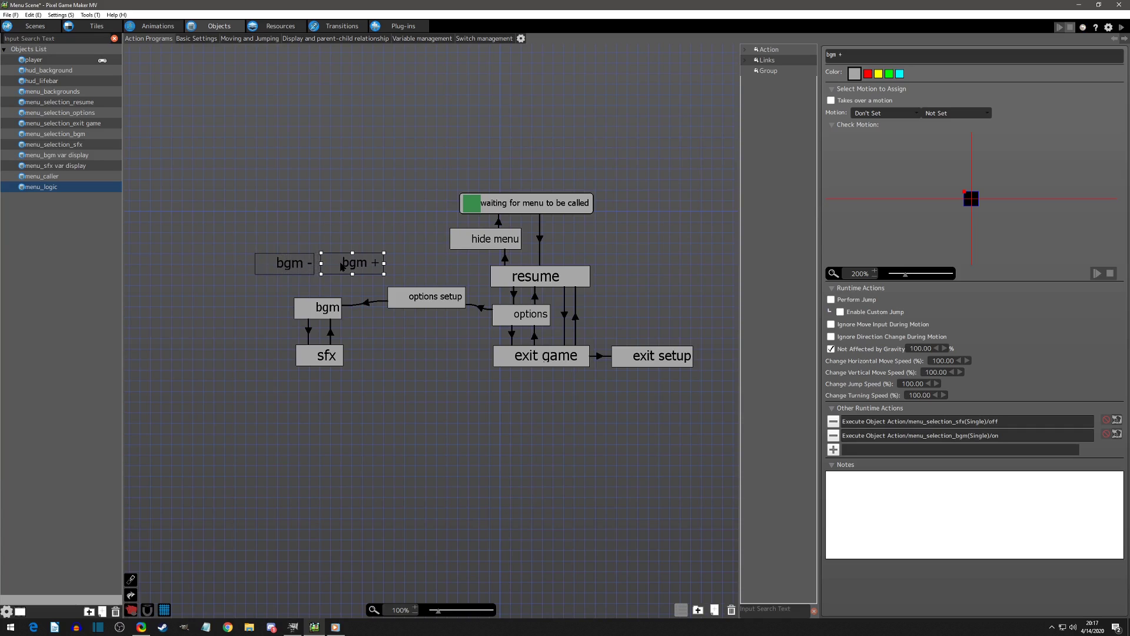
Add a link from the bgm action to bgm + and straighten it
right_click(336, 308)
click(342, 319)
click(341, 269)
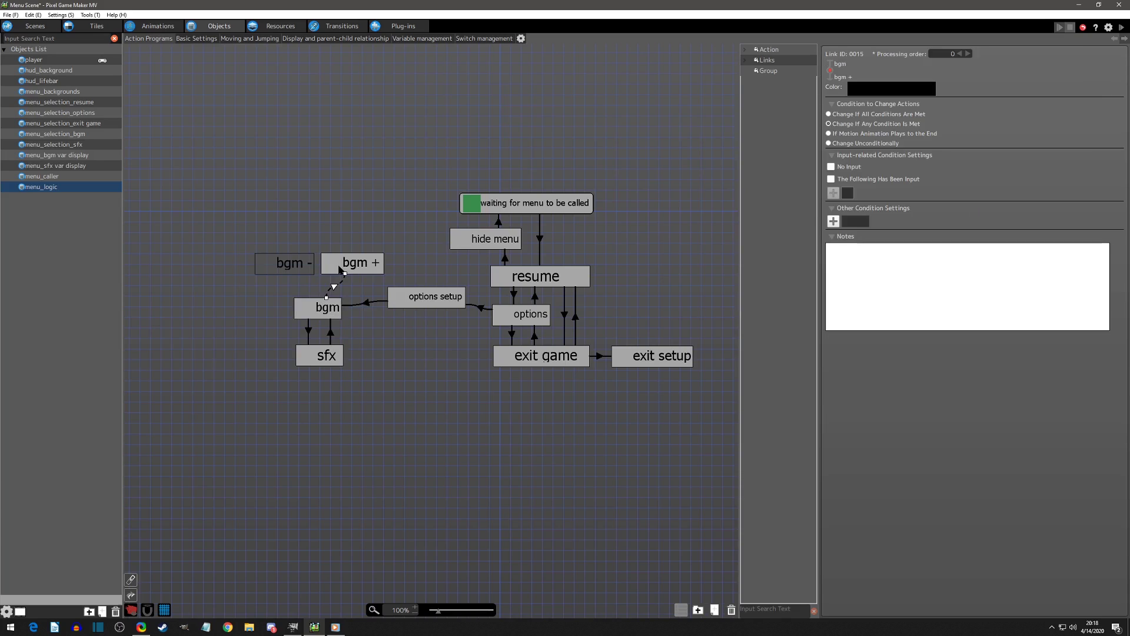
drag(346, 274, 334, 275)
Make the bgm to bgm + link require the → control key with the Pressed trigger
click(830, 179)
click(833, 192)
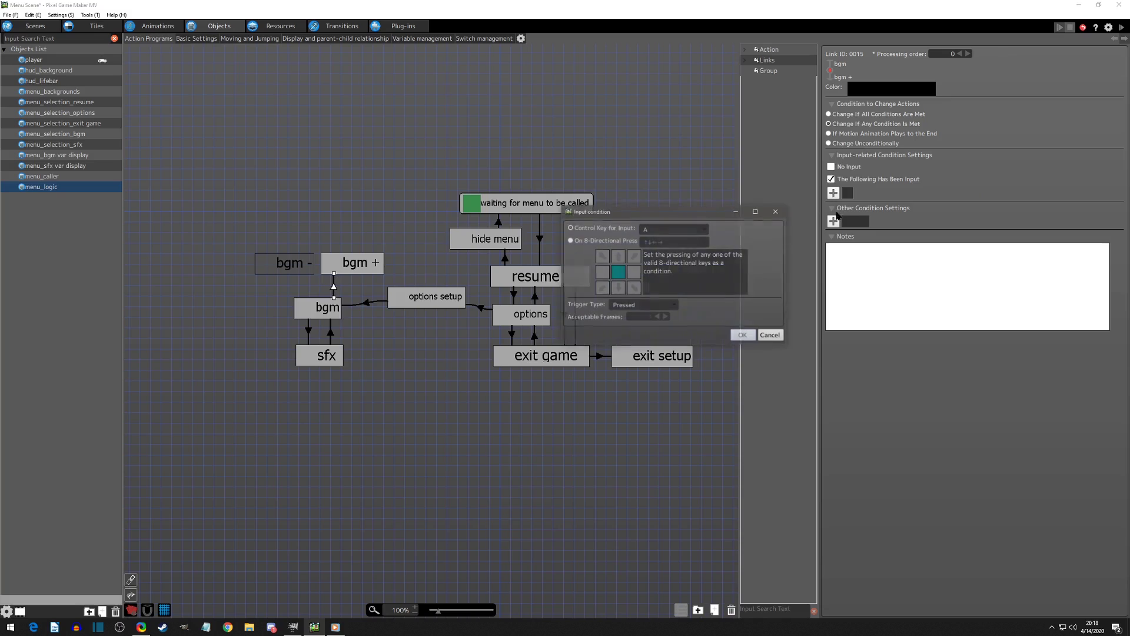
click(655, 229)
click(653, 343)
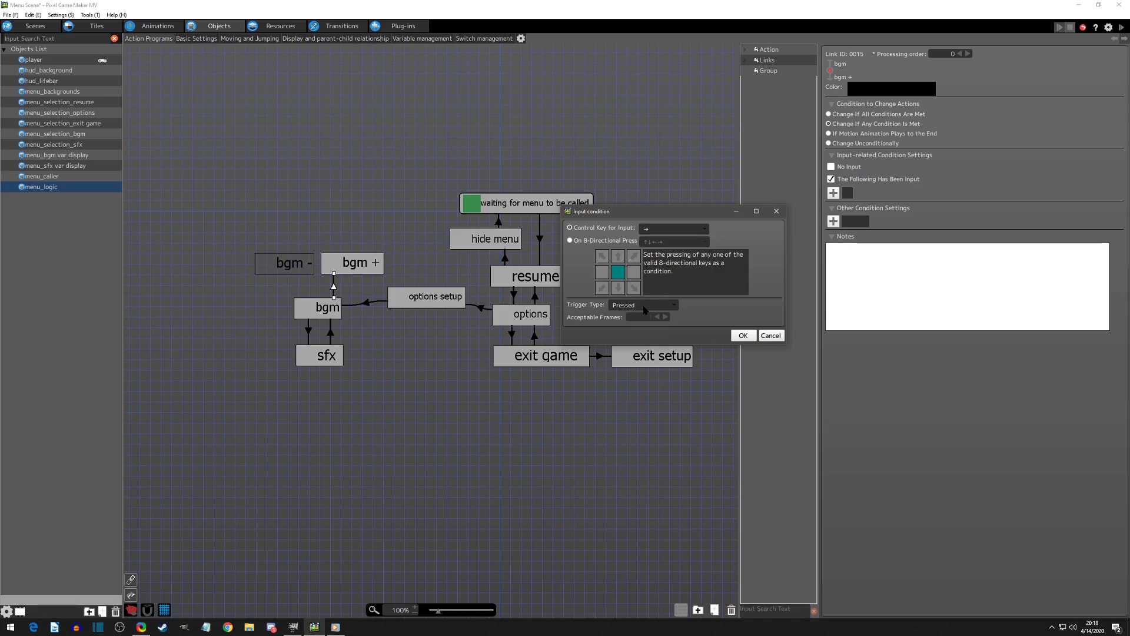
click(743, 336)
click(743, 336)
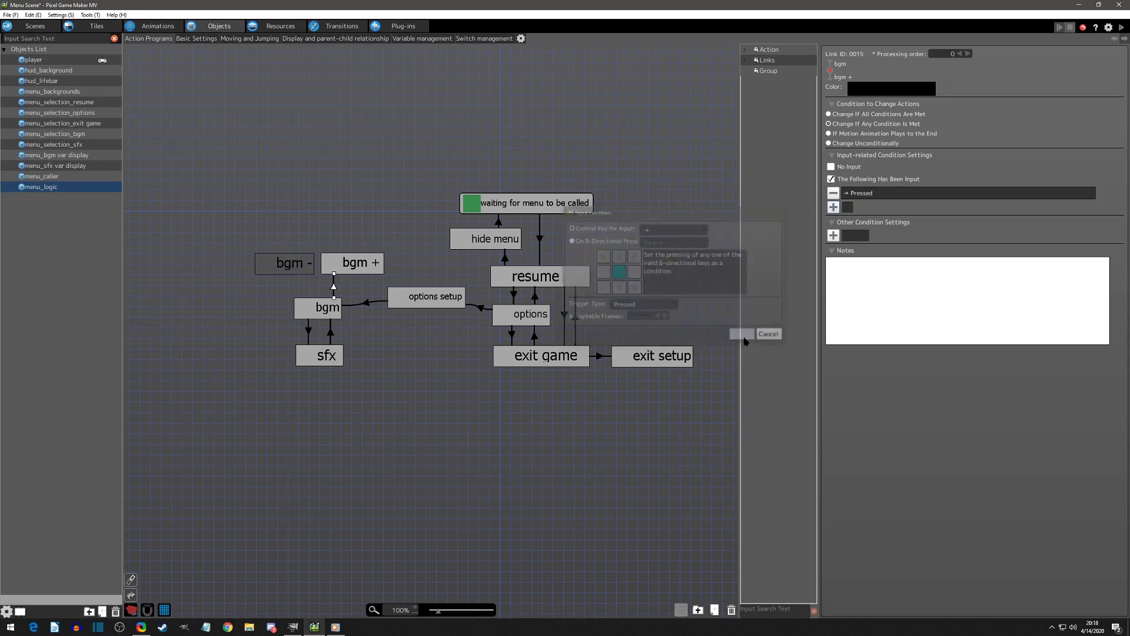
Remove both Execute Object Action entries from bgm + and delete the unlinked bgm - action
click(357, 270)
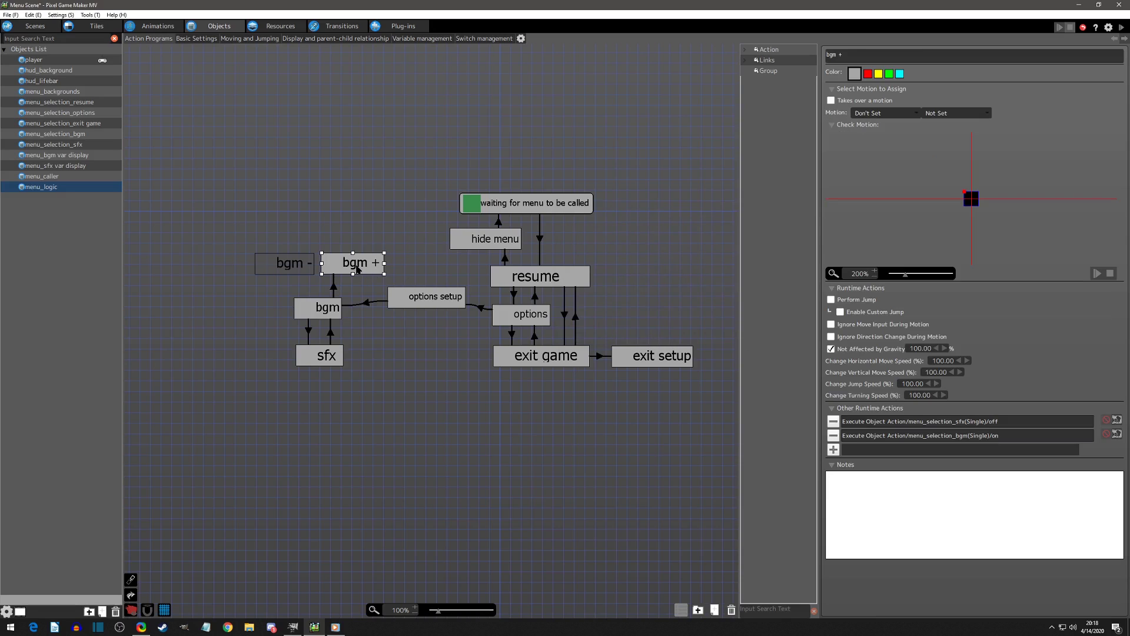
click(836, 421)
click(837, 422)
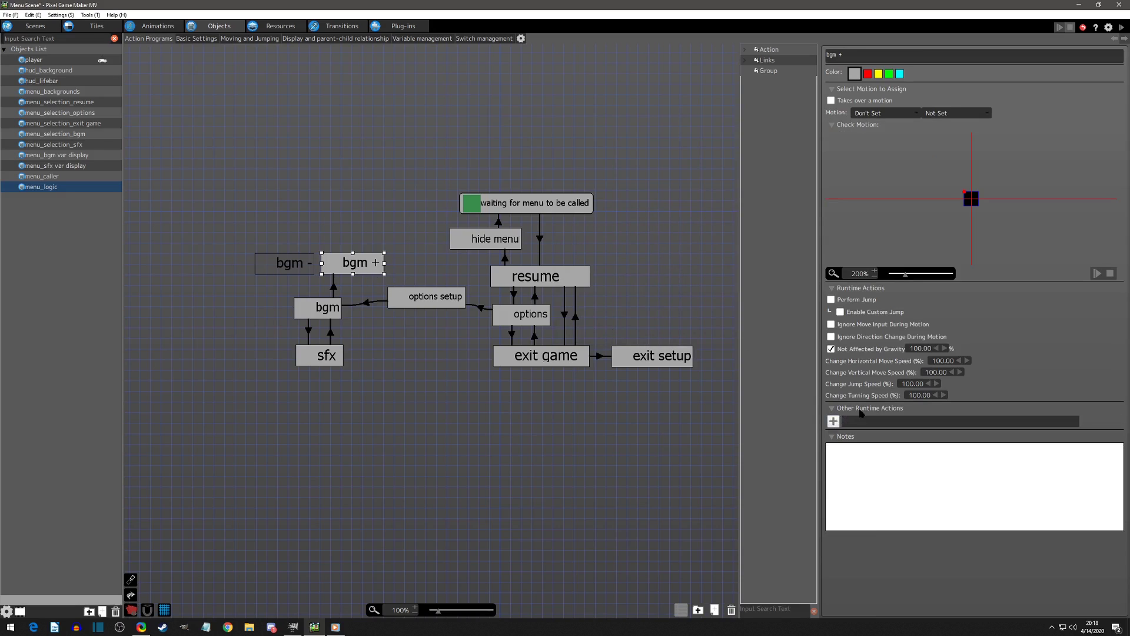
click(301, 271)
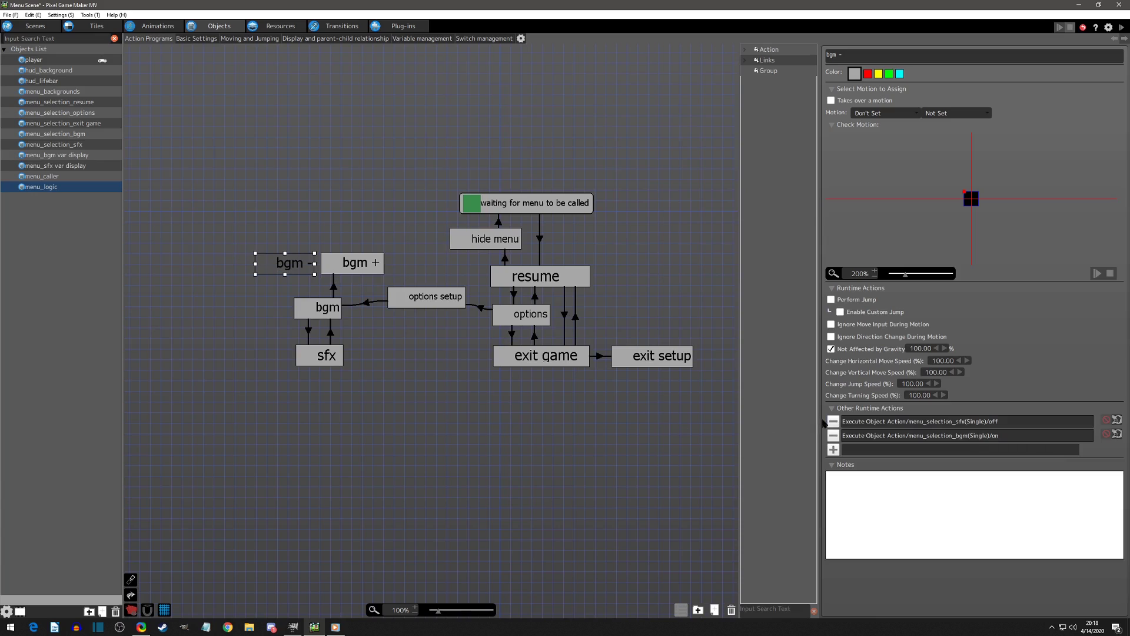
click(277, 222)
click(286, 265)
key(Delete)
Add a Change Switch/Variable runtime action to bgm + and set it to change a variable
click(345, 257)
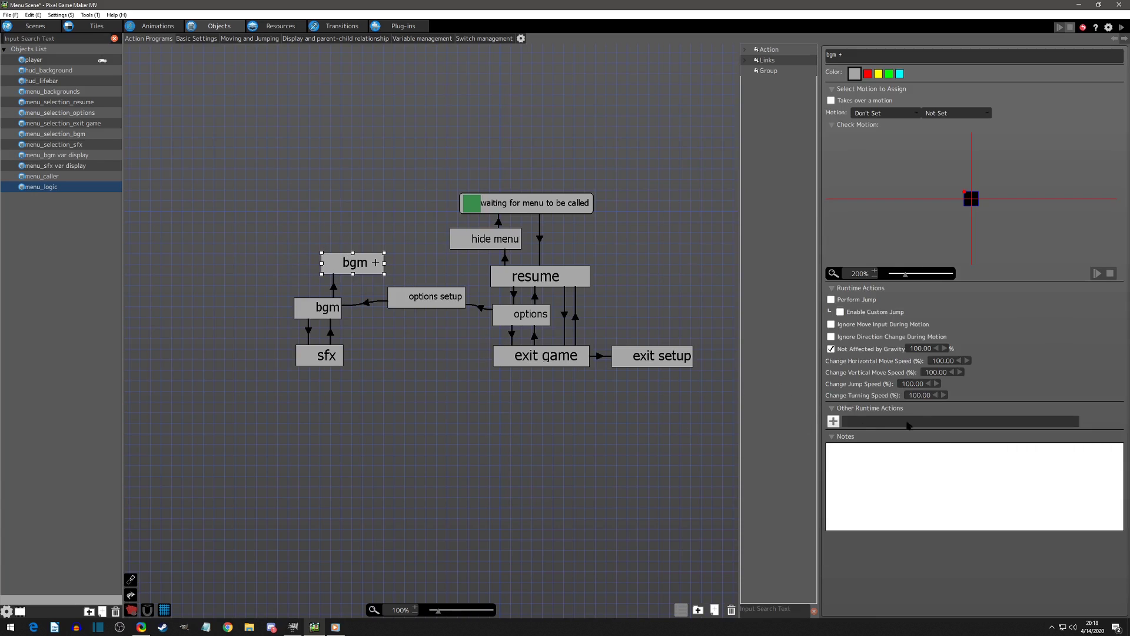
click(832, 421)
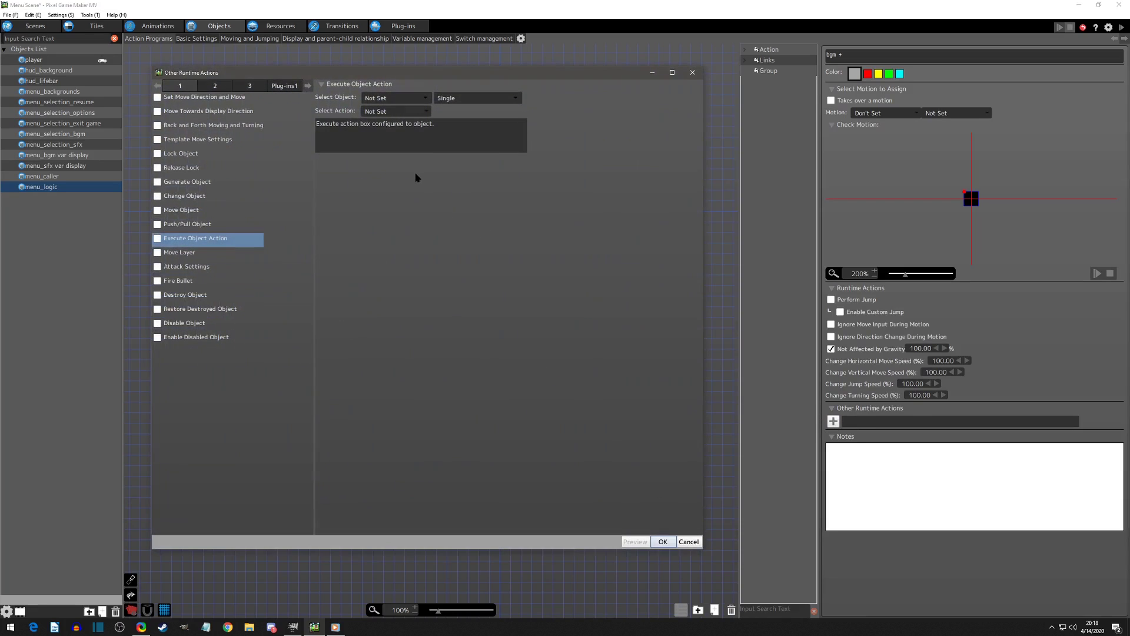
click(215, 87)
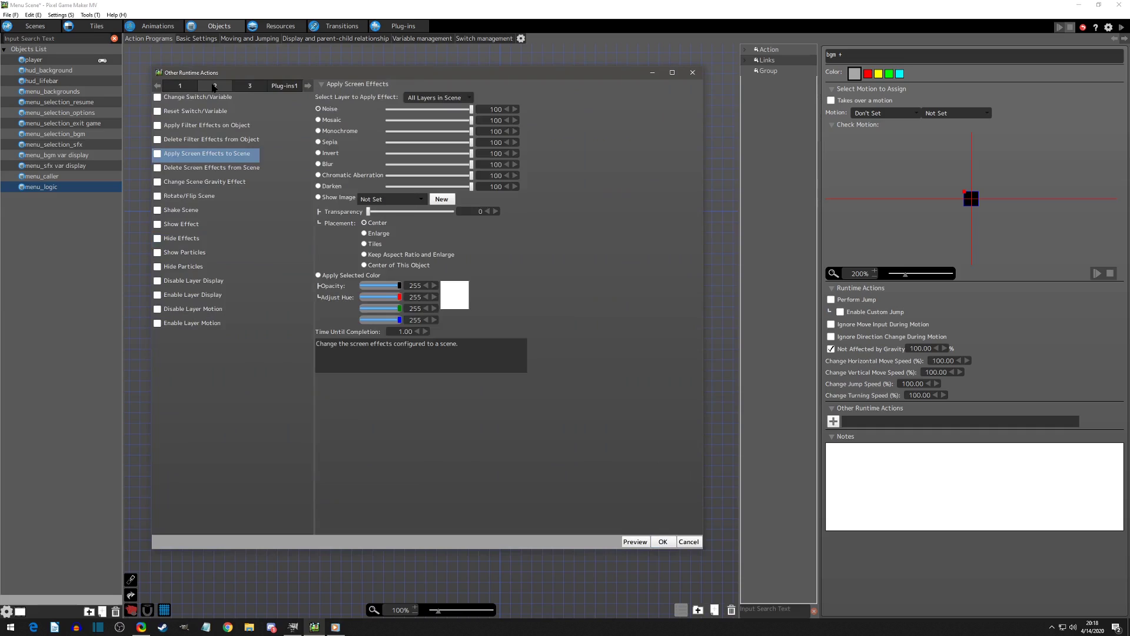
click(157, 98)
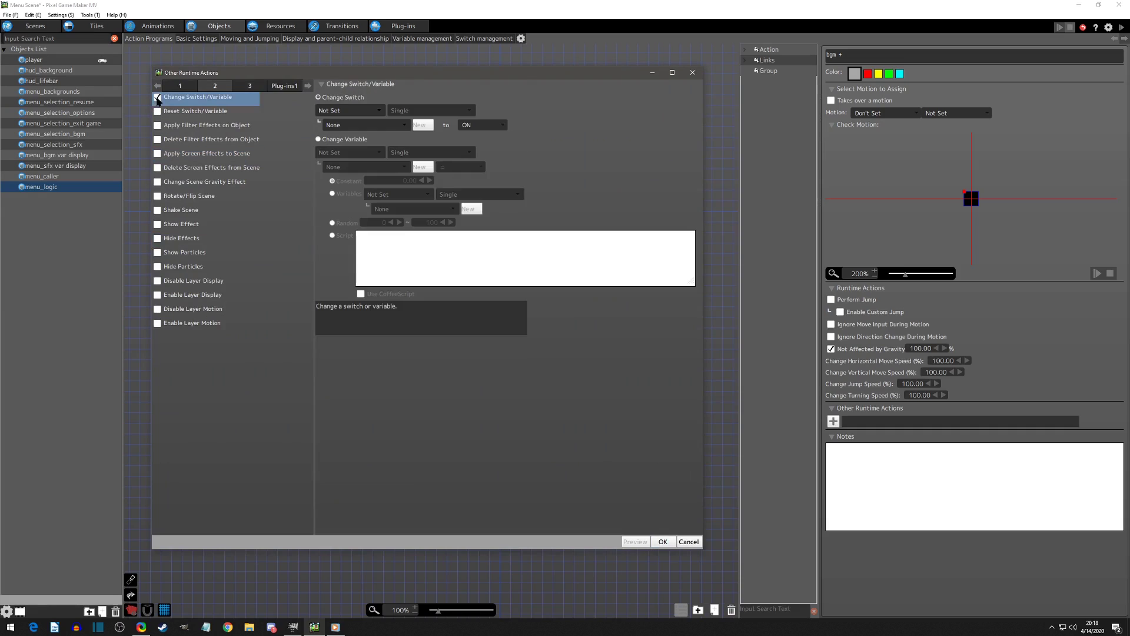
click(346, 140)
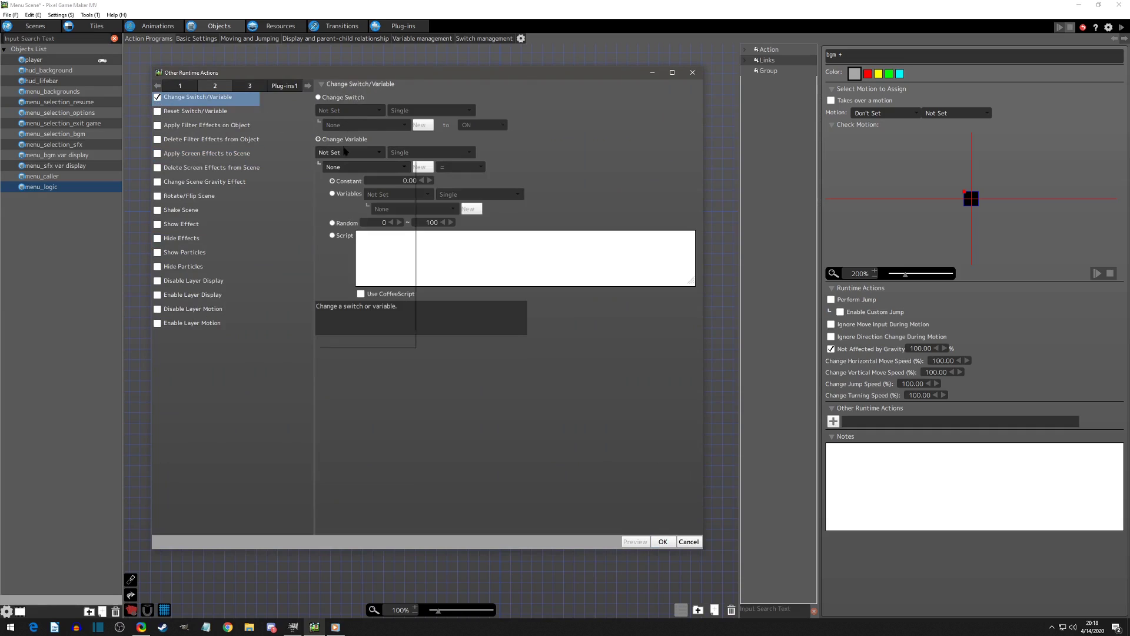
Set the variable change to Menu Scene Common's BGM Volume Adjust += constant 2.00 and confirm it
click(354, 152)
click(361, 172)
click(370, 168)
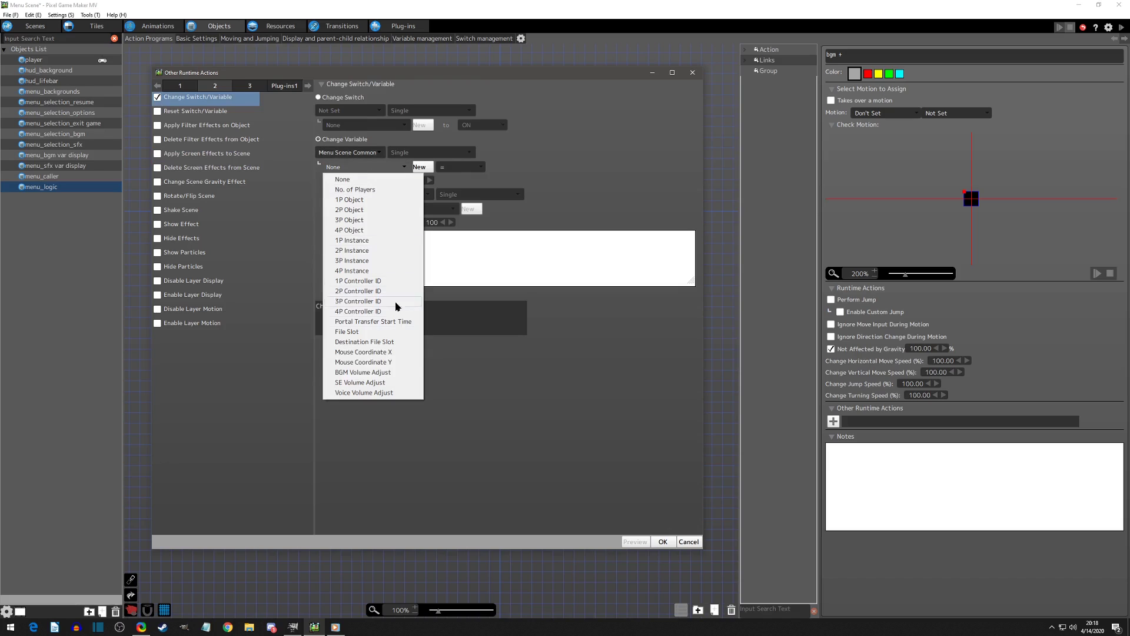
click(389, 372)
click(460, 167)
click(460, 187)
click(428, 181)
click(428, 181)
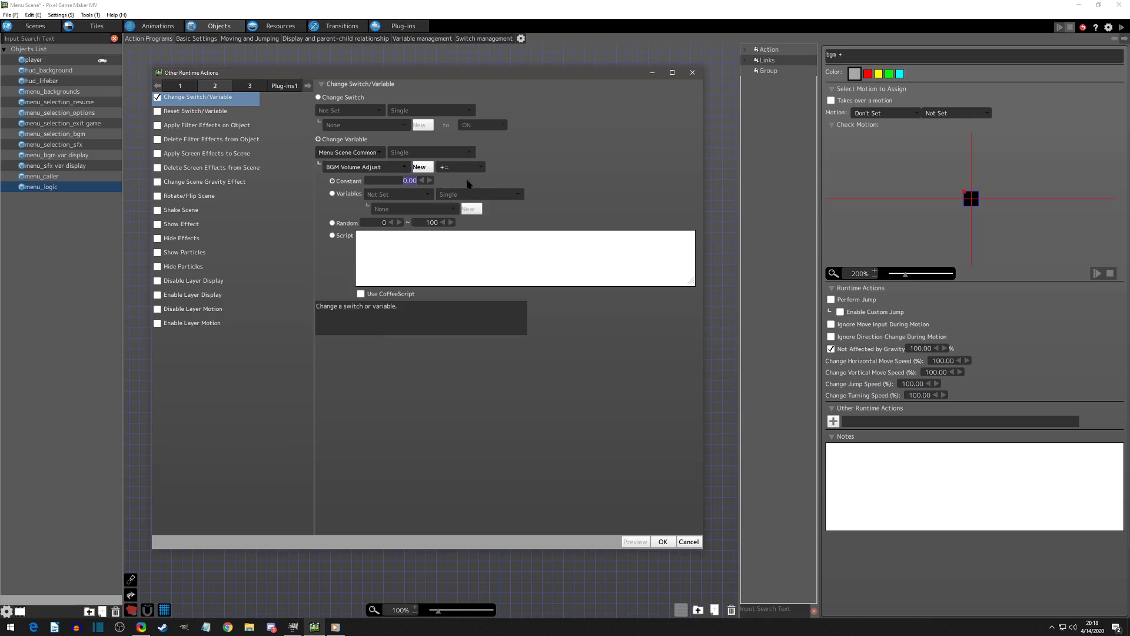
click(531, 178)
click(663, 541)
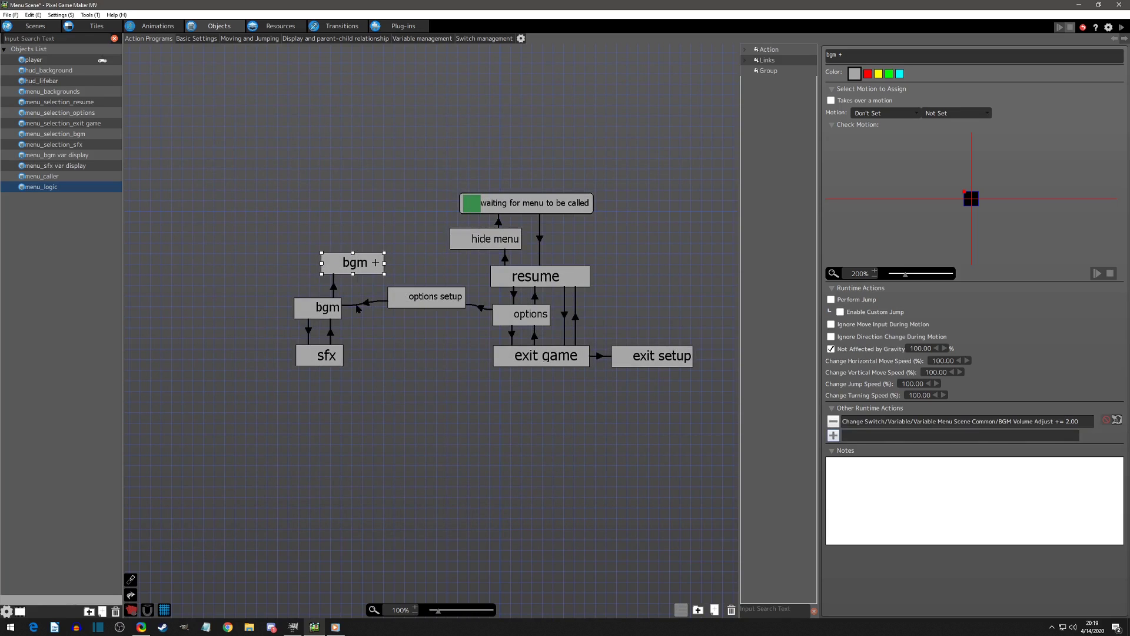
Add a return link from bgm + to bgm that changes unconditionally, aligning the box so both links run straight
drag(355, 263, 348, 263)
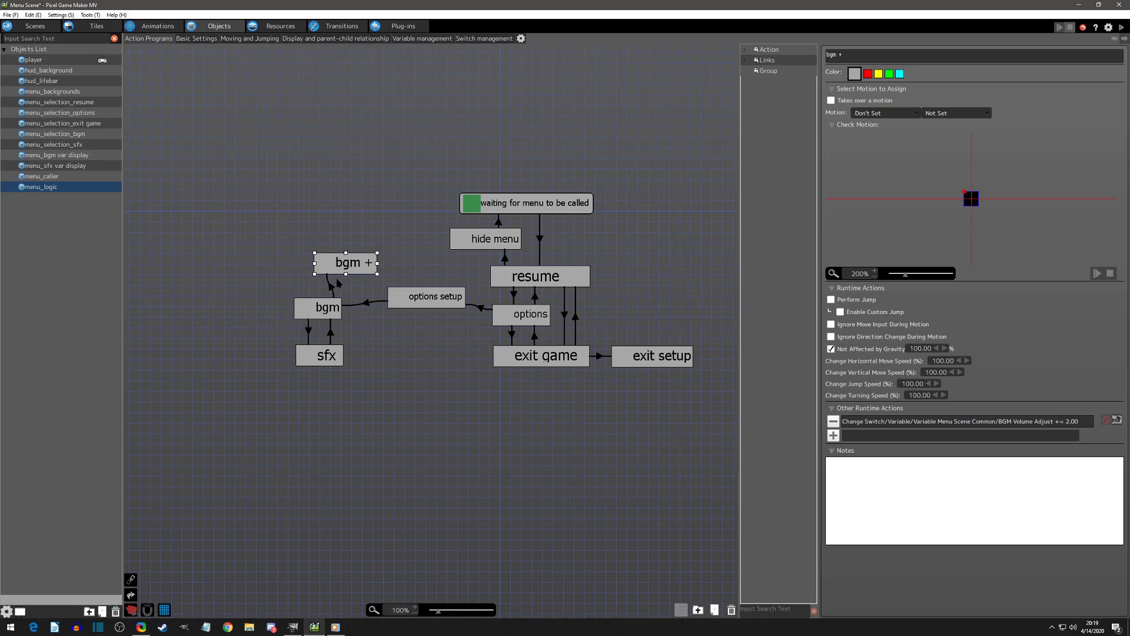
click(329, 284)
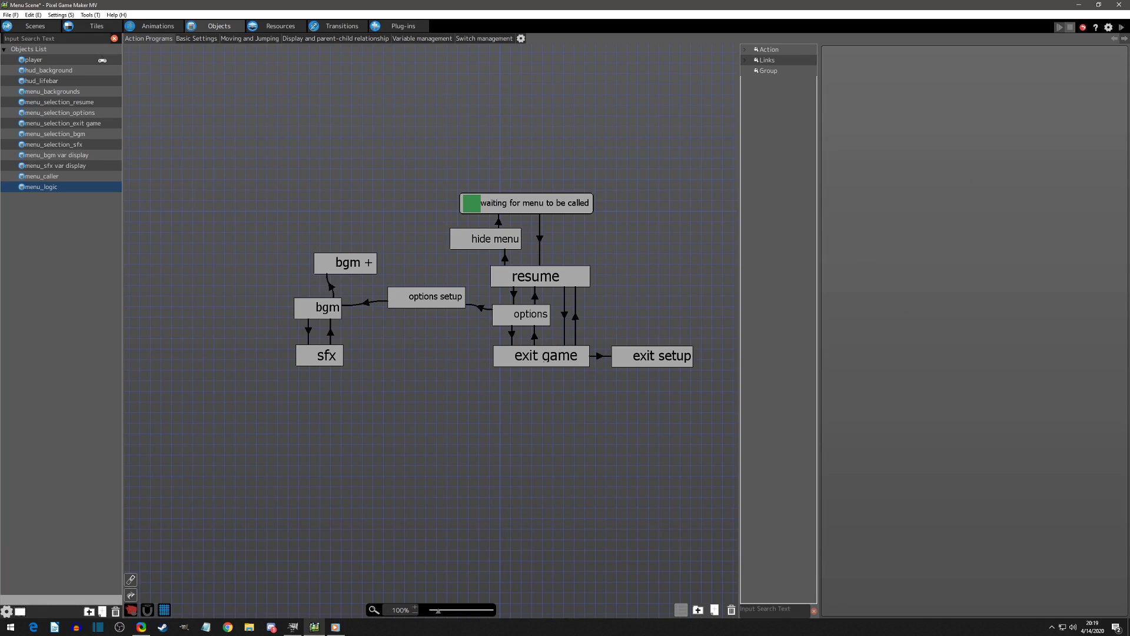
drag(336, 270, 343, 272)
right_click(326, 271)
click(349, 288)
click(328, 310)
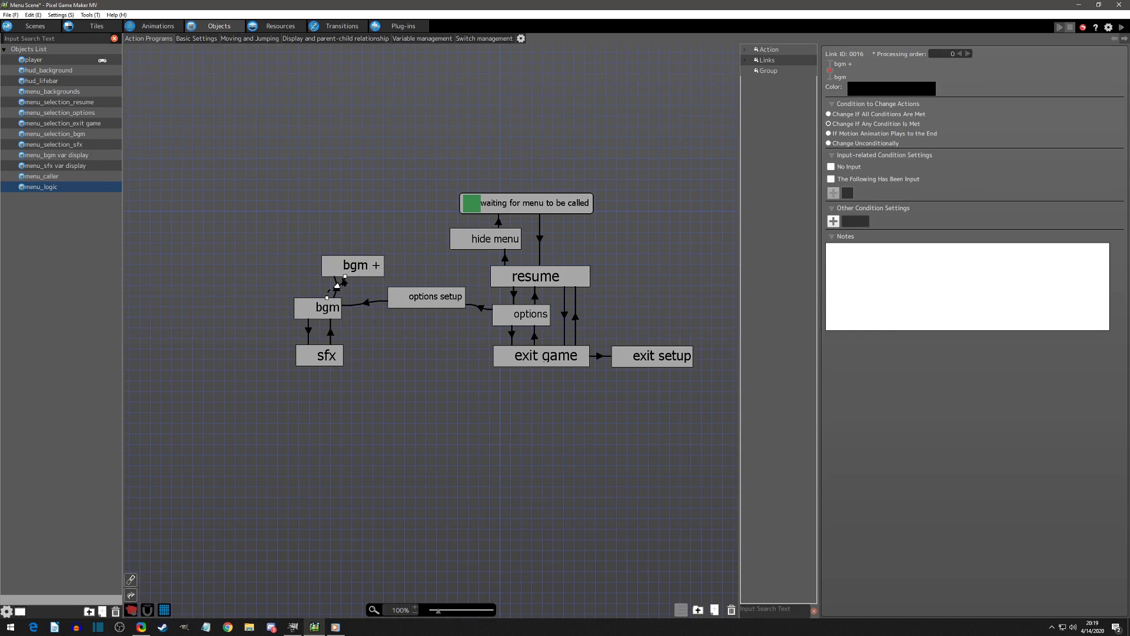
click(347, 276)
click(336, 288)
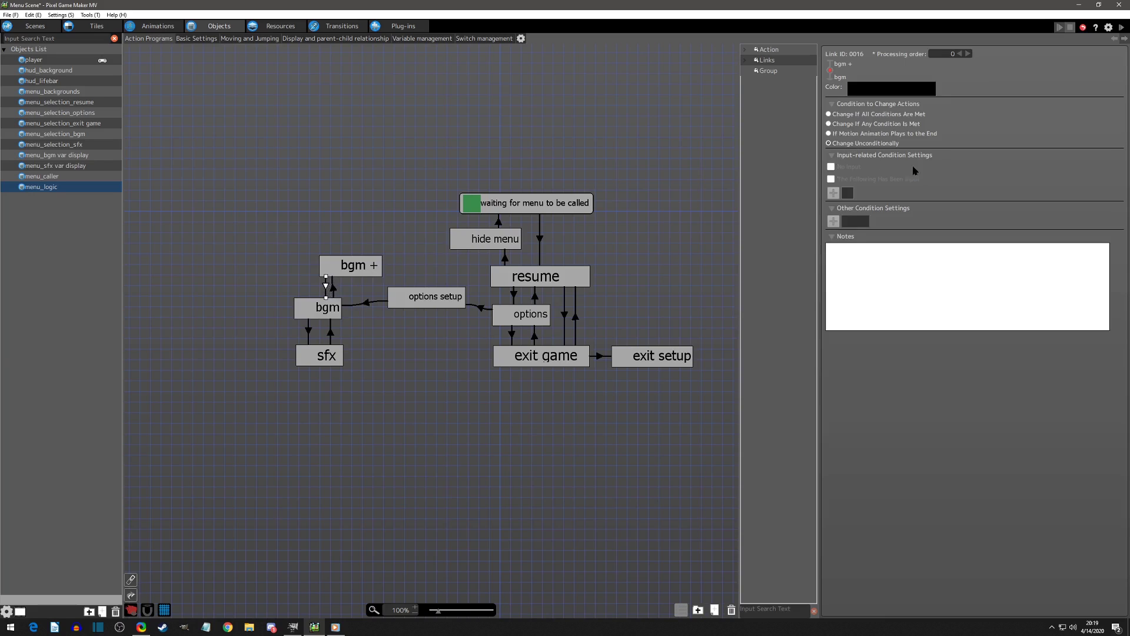
click(329, 247)
click(333, 288)
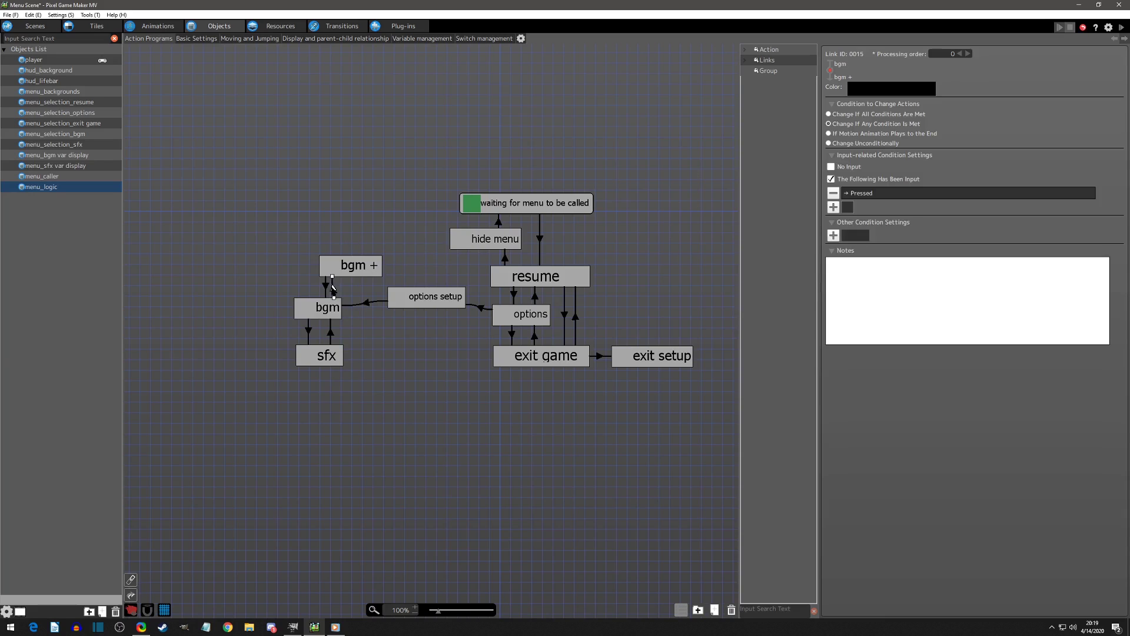
click(334, 272)
click(325, 308)
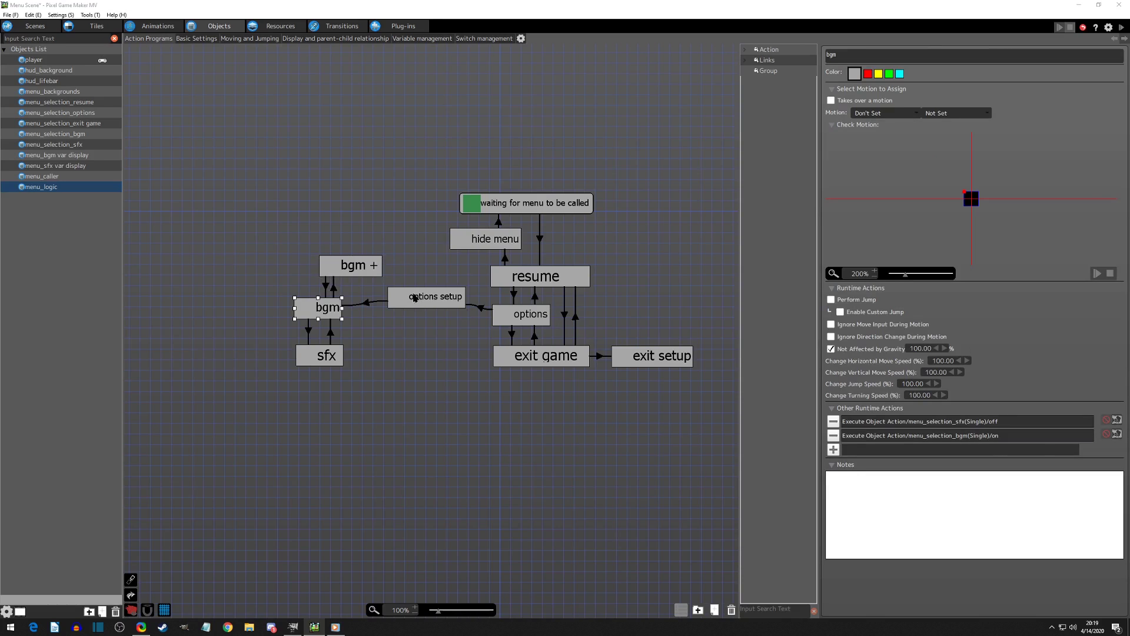
Duplicate the bgm + action, rename the copy bgm -, and place it beside bgm + on the side away from options setup
click(365, 263)
key(ctrl+c)
click(255, 257)
key(ctrl+v)
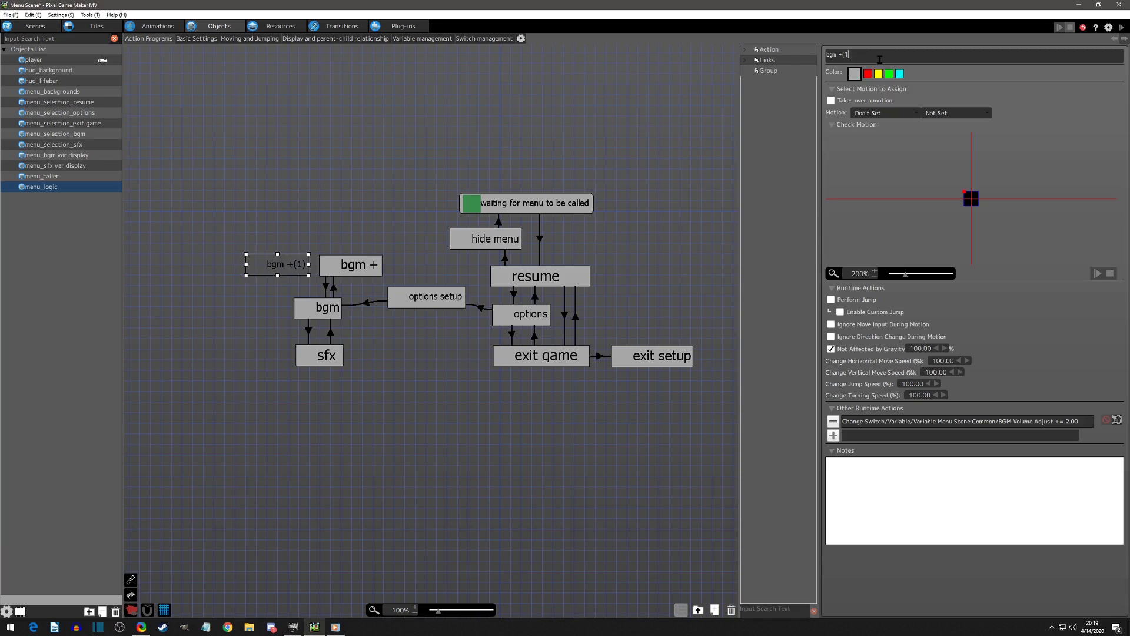
key(Return)
drag(289, 273, 292, 274)
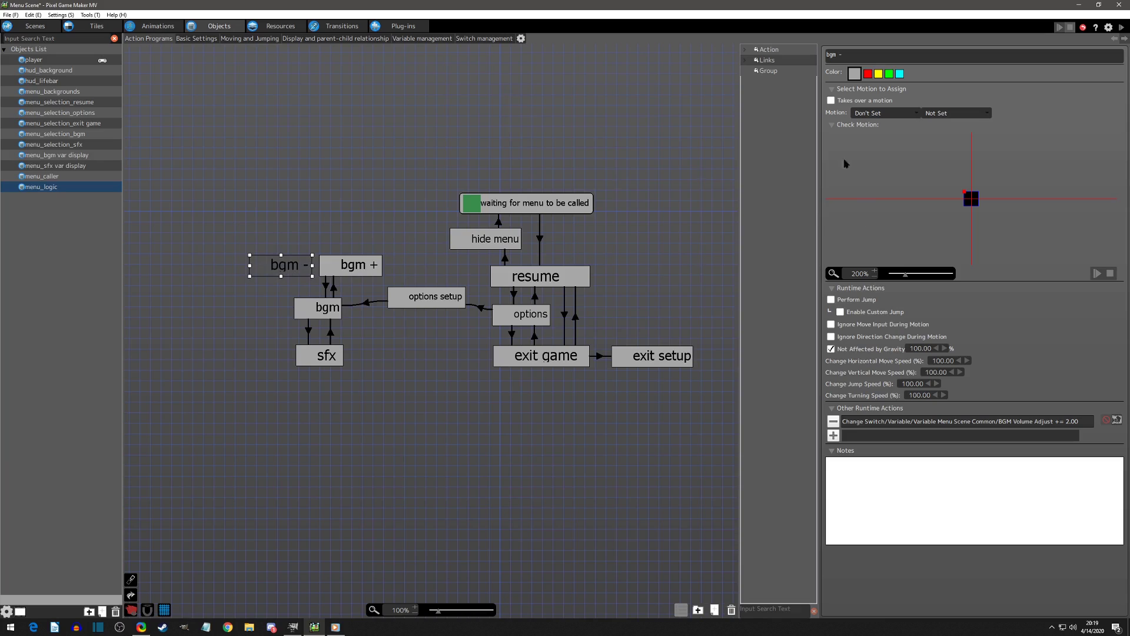
Change the operator of the BGM Volume Adjust runtime action in bgm - to -=
double_click(892, 423)
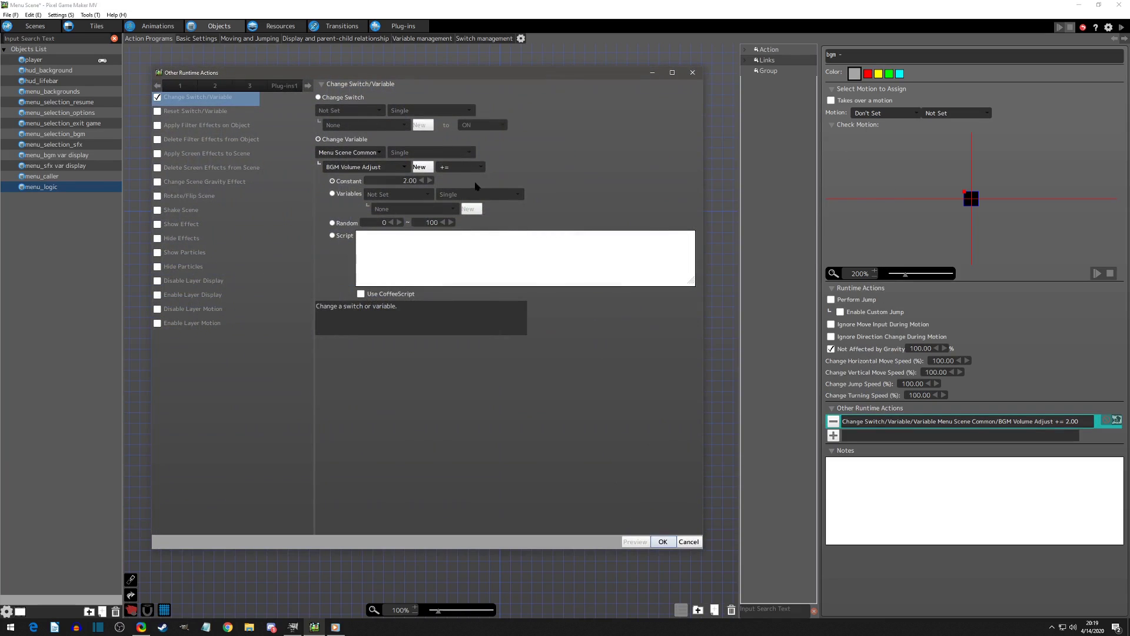
click(461, 167)
click(460, 197)
click(662, 542)
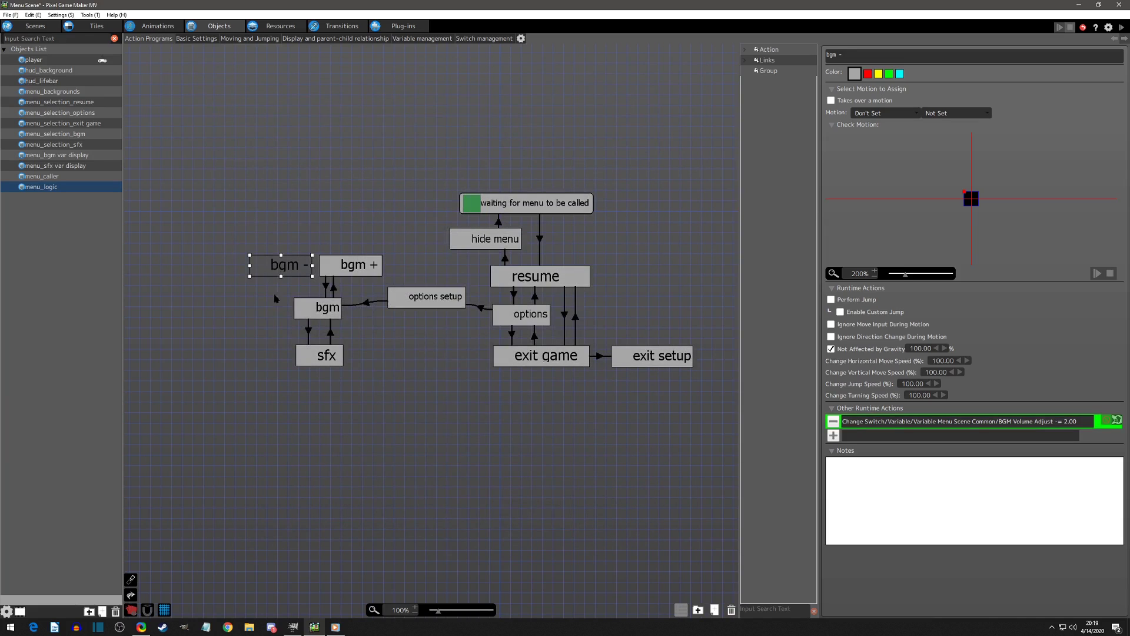
Copy the bgm to bgm + link, paste it from bgm to bgm -, and straighten it
right_click(332, 287)
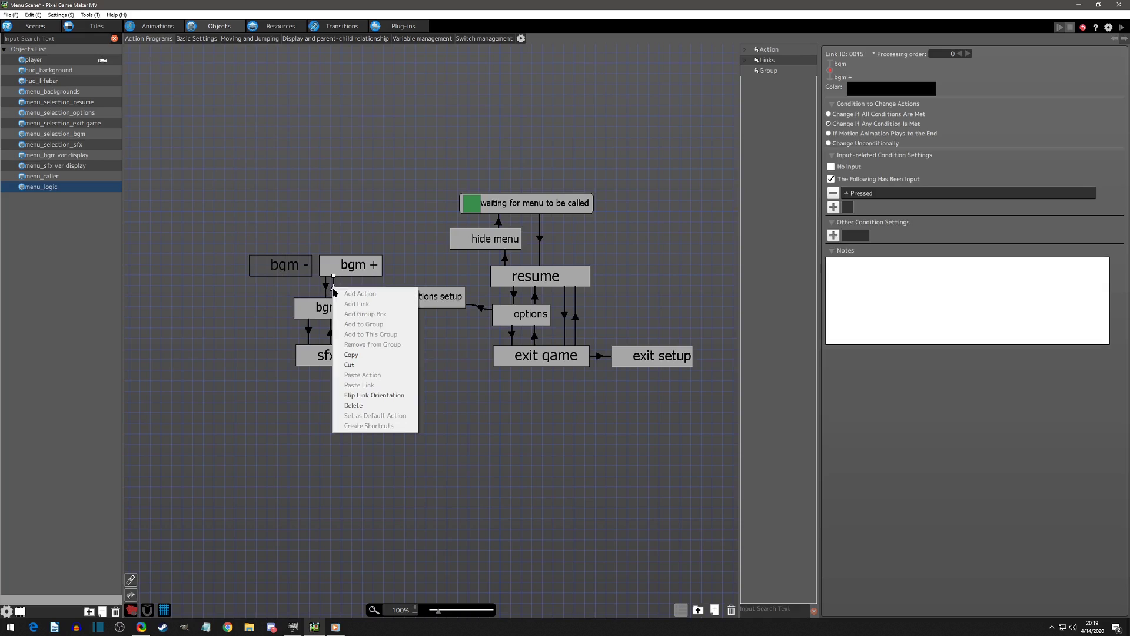
click(346, 353)
right_click(305, 304)
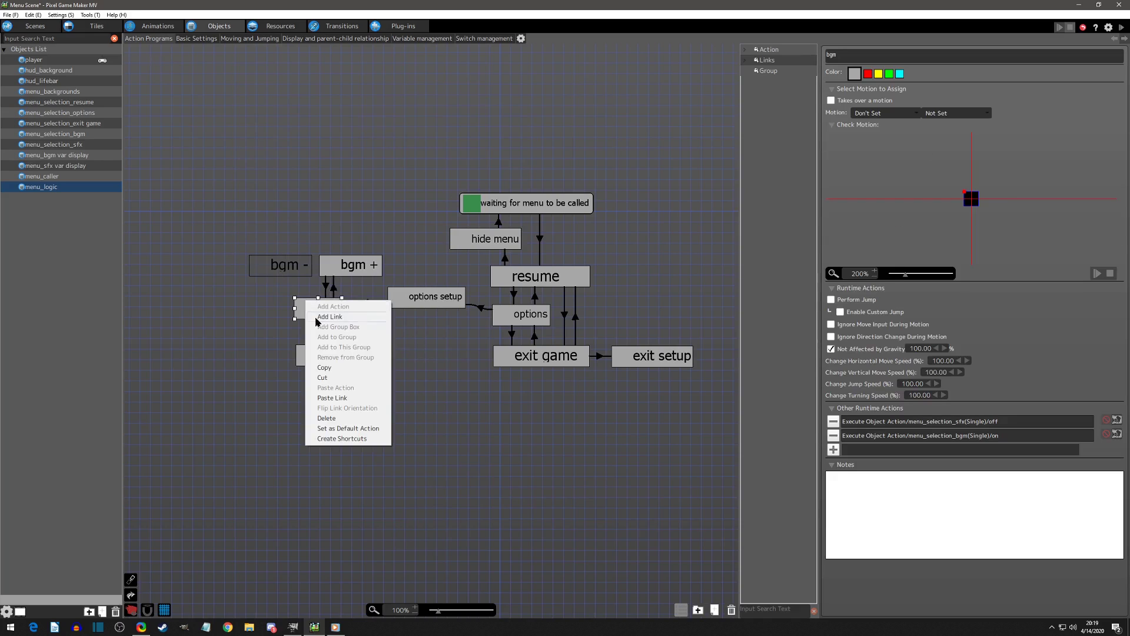
click(320, 402)
click(302, 288)
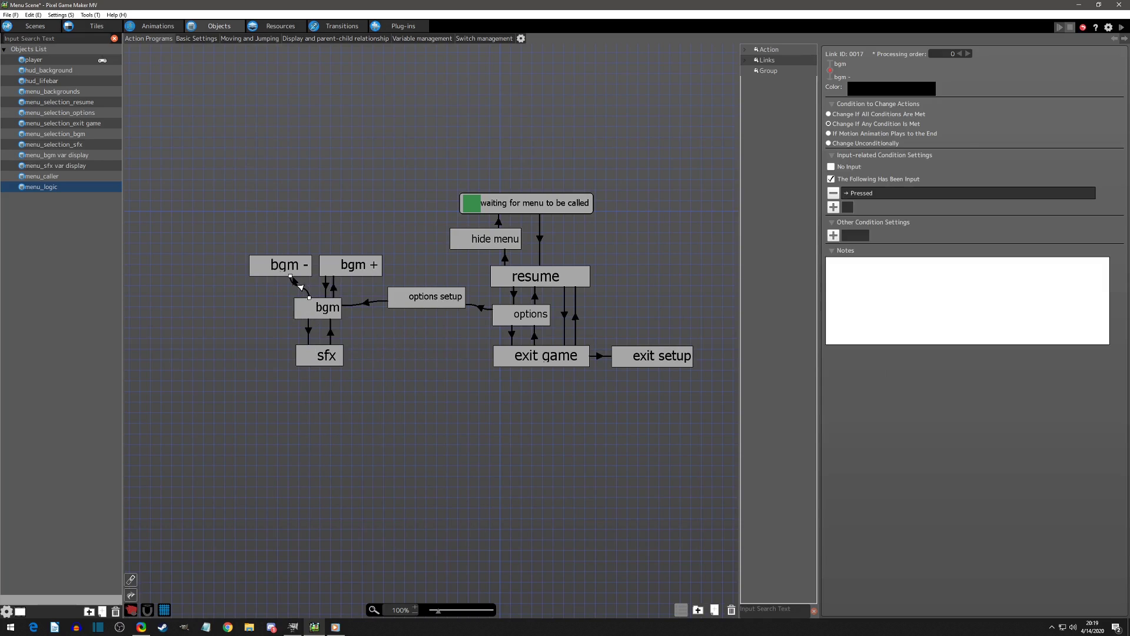
drag(290, 275, 307, 277)
Change the input condition of the bgm to bgm - link to the ← control key
double_click(851, 195)
click(657, 232)
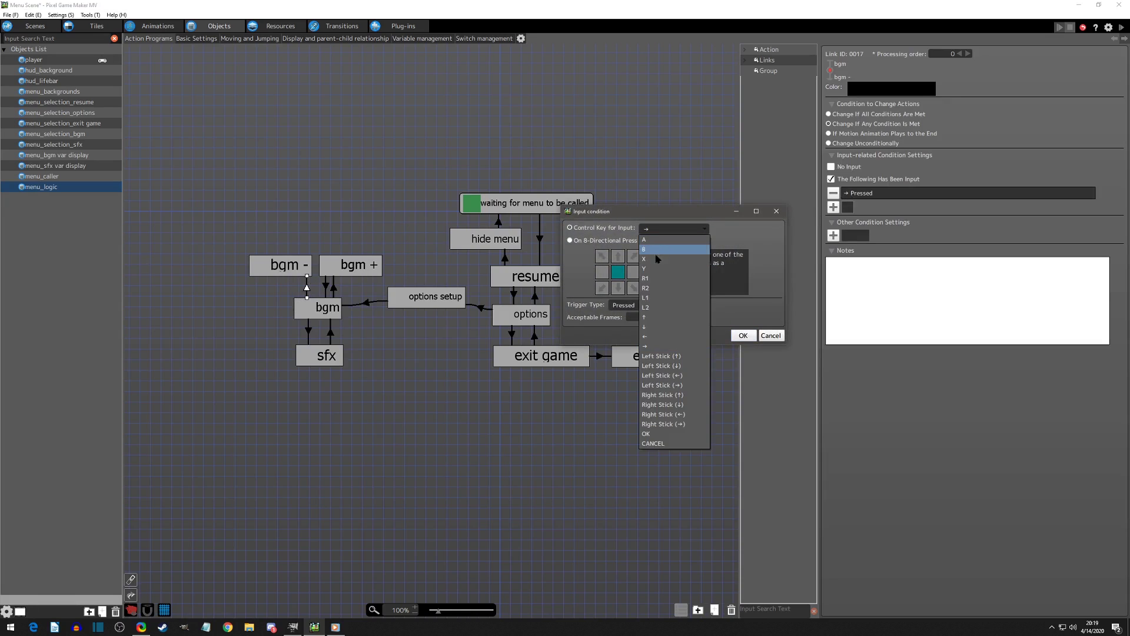
click(650, 336)
click(743, 336)
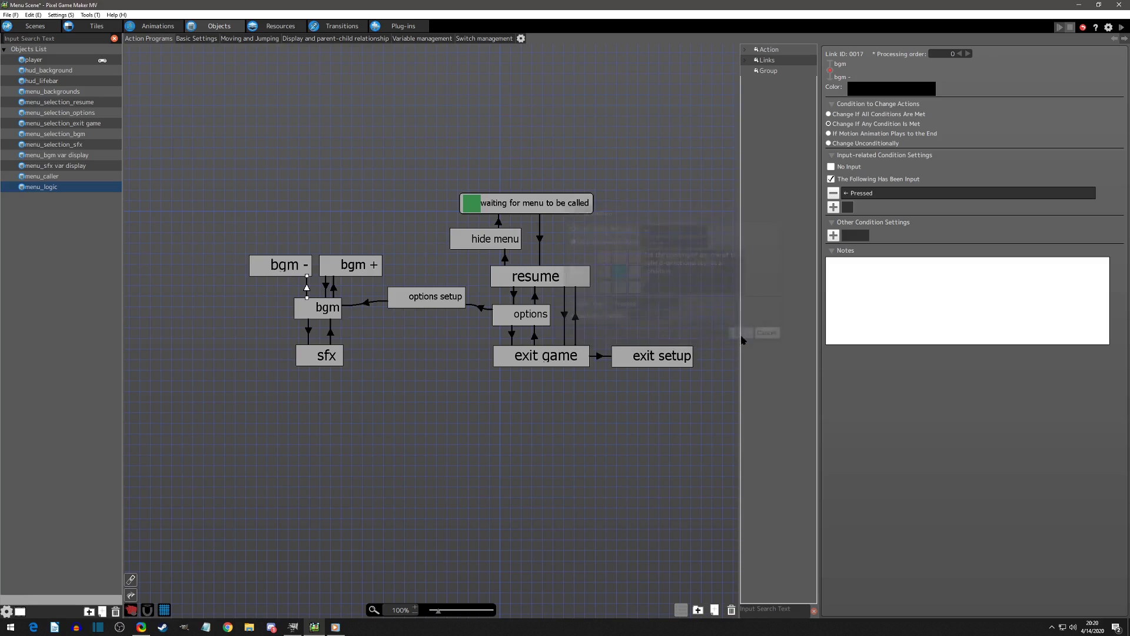
Copy the unconditional bgm + to bgm return link, paste it from bgm - to bgm, and straighten it
click(332, 289)
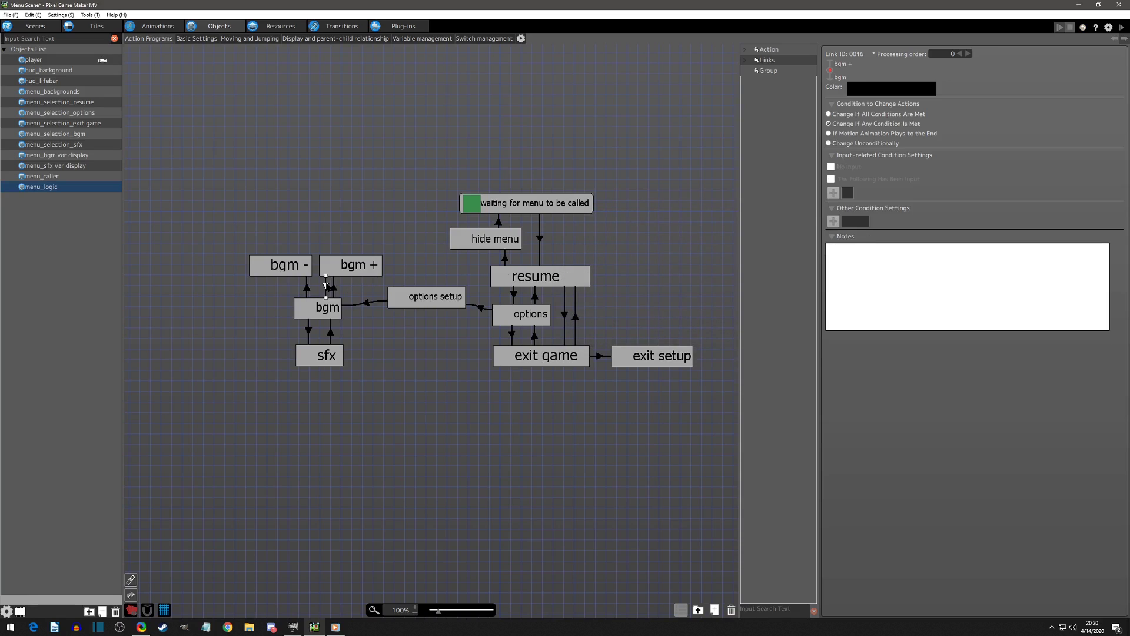
right_click(329, 287)
click(293, 268)
right_click(293, 268)
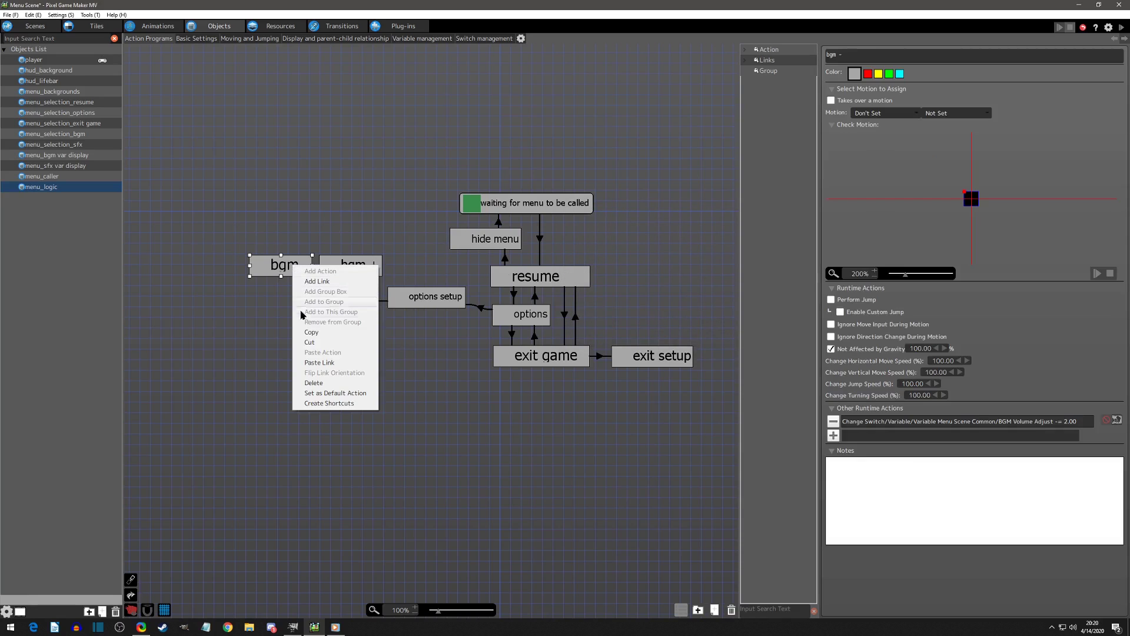
click(306, 362)
right_click(302, 306)
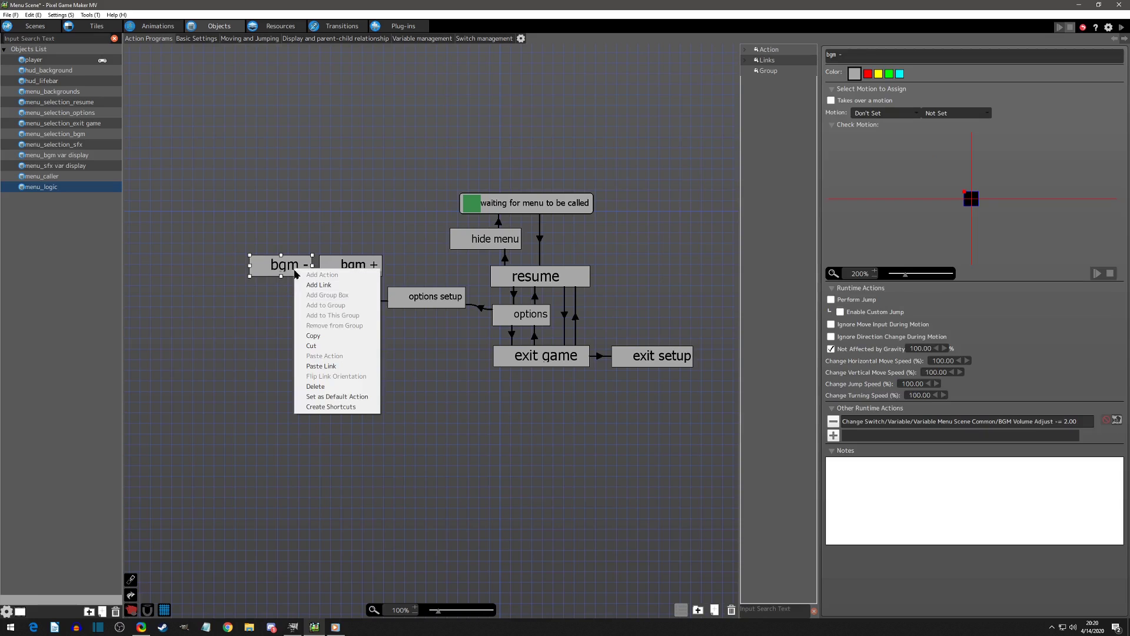
click(313, 367)
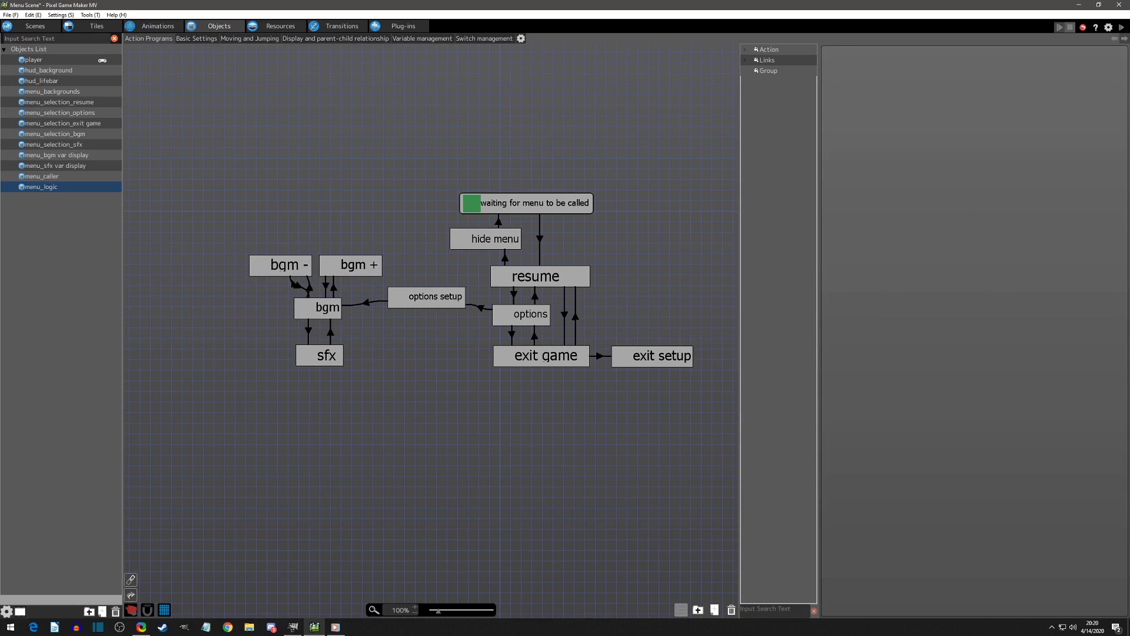
click(296, 284)
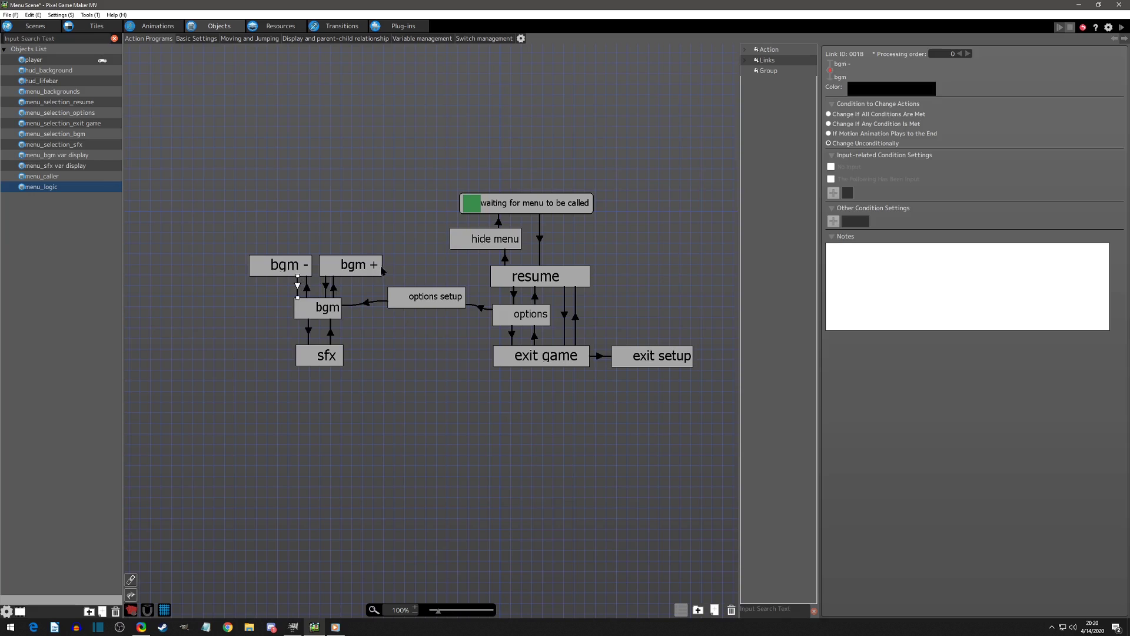
Start a test play of the game, call up the menu and enter the options submenu
click(356, 223)
click(1120, 28)
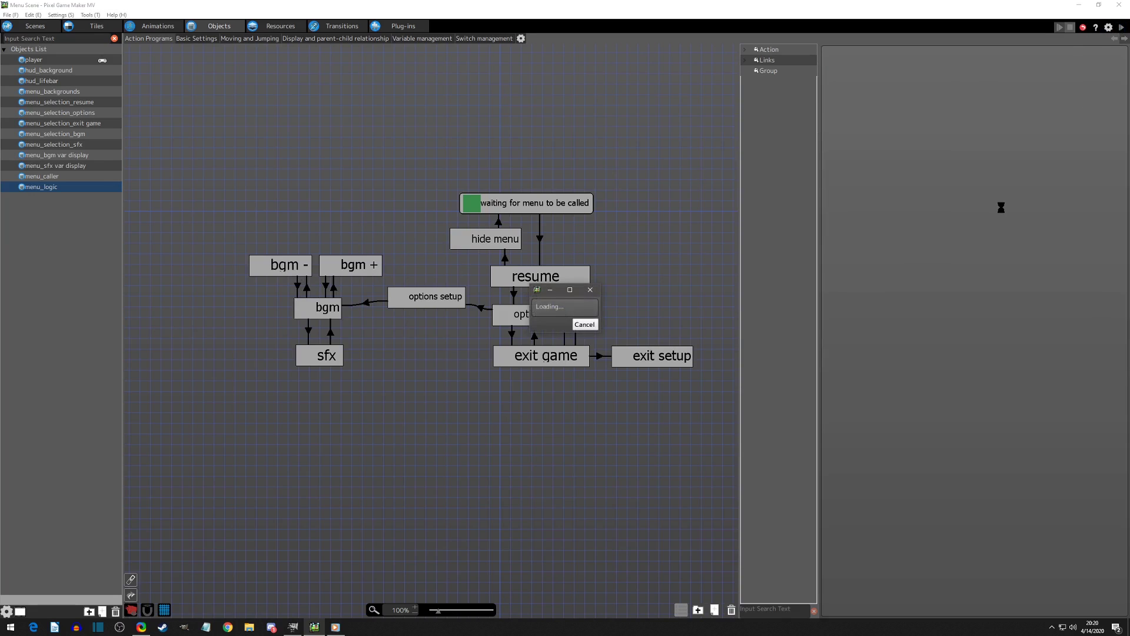
key(Escape)
key(Down)
key(Return)
Test lowering and raising the BGM volume and switching between BGM and SFX, and close the test play
key(Left)
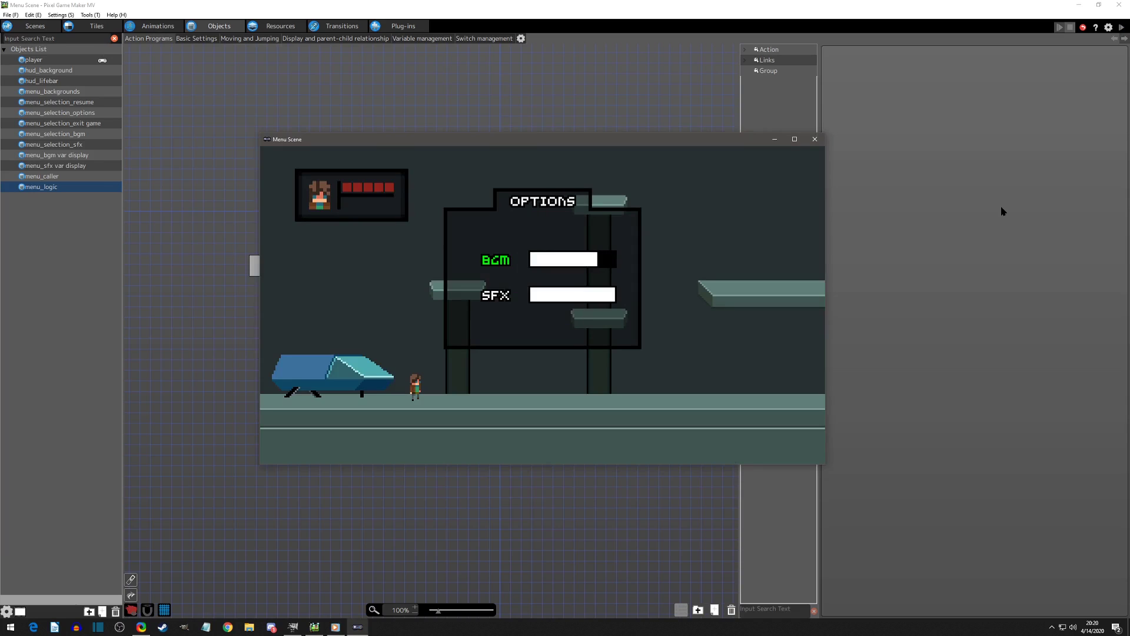
key(Left)
key(Left)
key(Left)
key(Right)
key(Right)
key(Right)
key(Right)
key(Left)
key(Left)
key(Left)
key(Right)
key(Right)
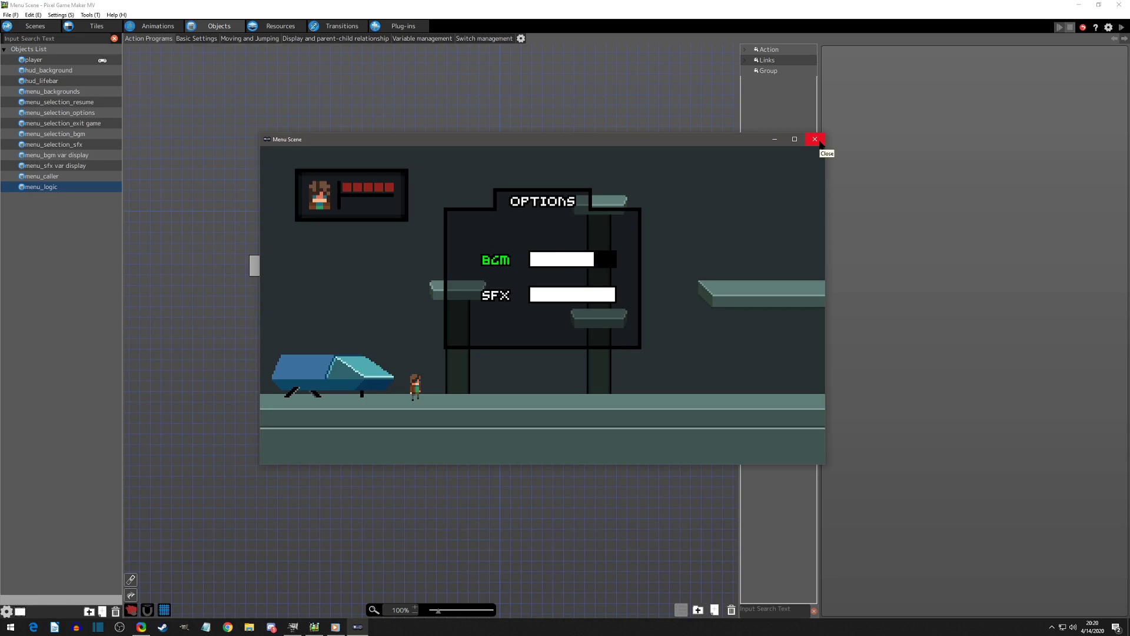
key(Down)
key(Up)
key(Left)
key(Down)
click(815, 140)
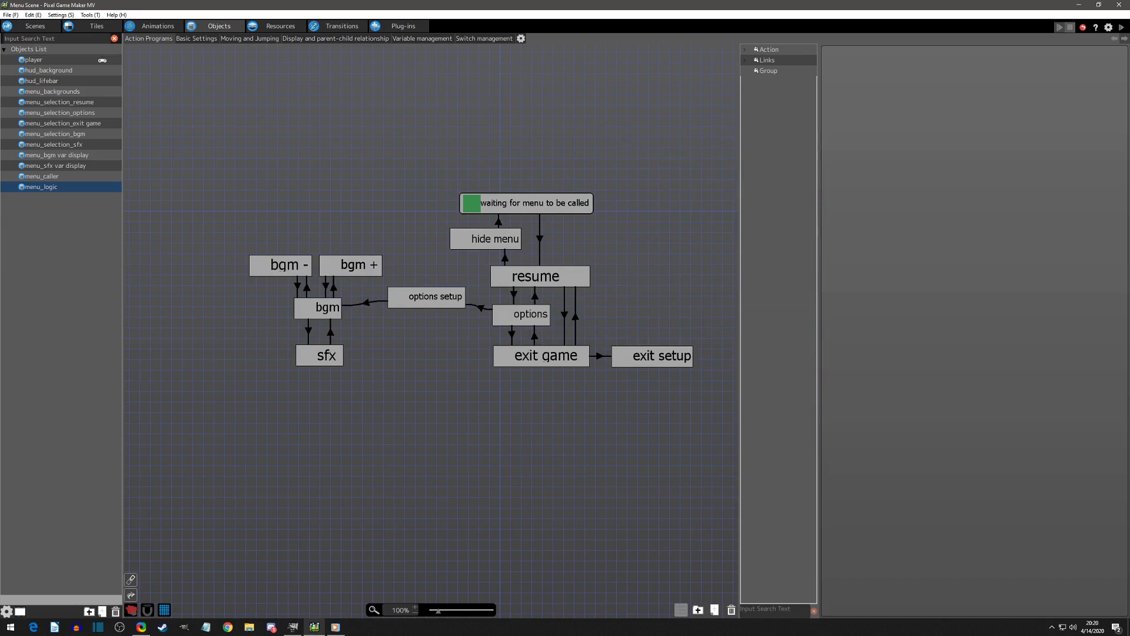
Duplicate the bgm + action, place the copy below sfx and rename it sfx +
click(312, 359)
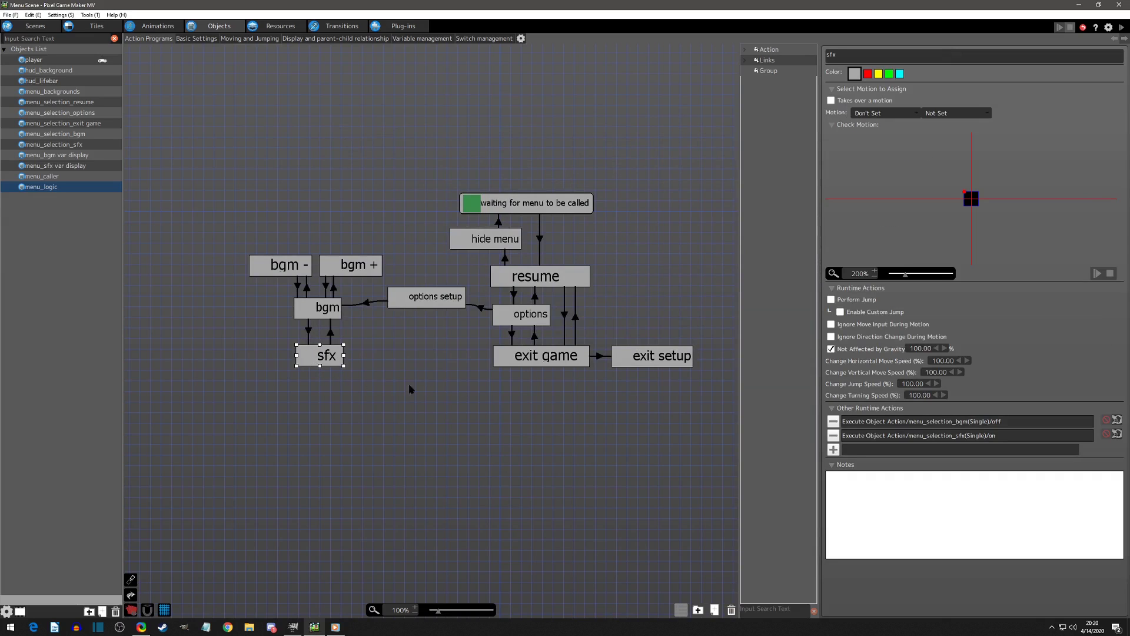
click(339, 266)
click(328, 426)
key(ctrl+v)
drag(346, 437, 354, 395)
key(ctrl+a)
text(sfx +)
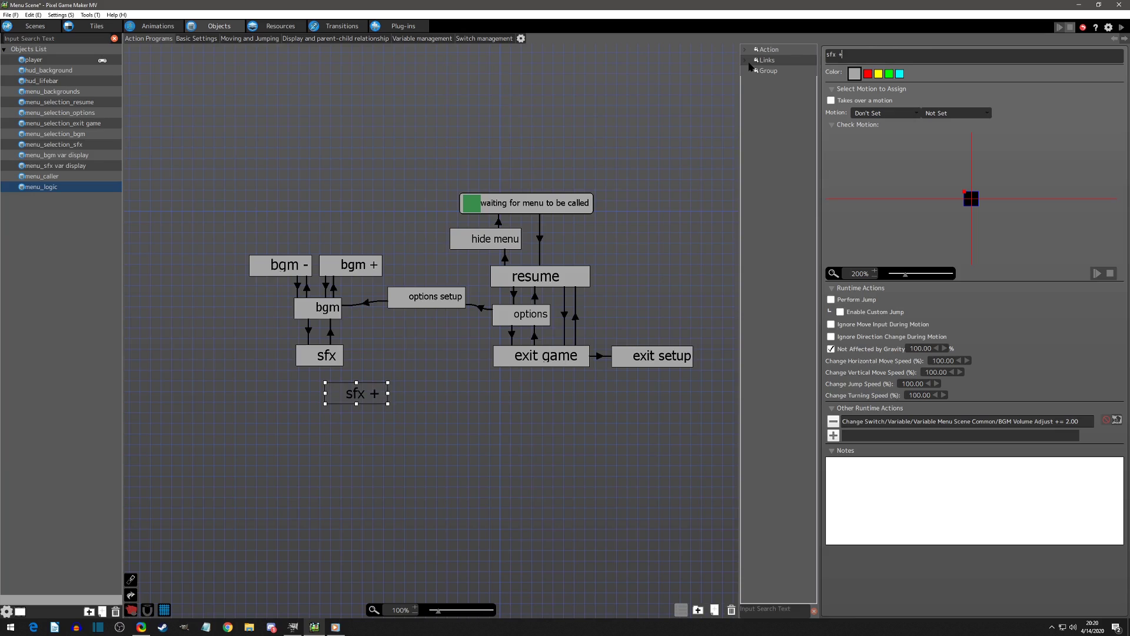
Change the variable in the sfx + runtime action to SE Volume Adjust
double_click(999, 421)
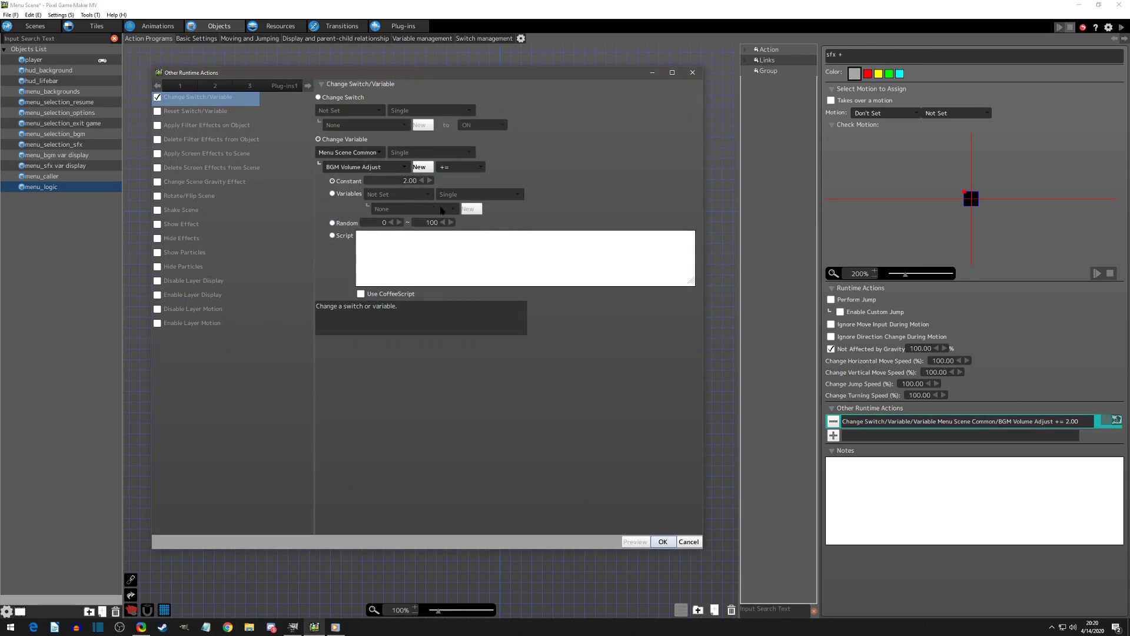
click(336, 168)
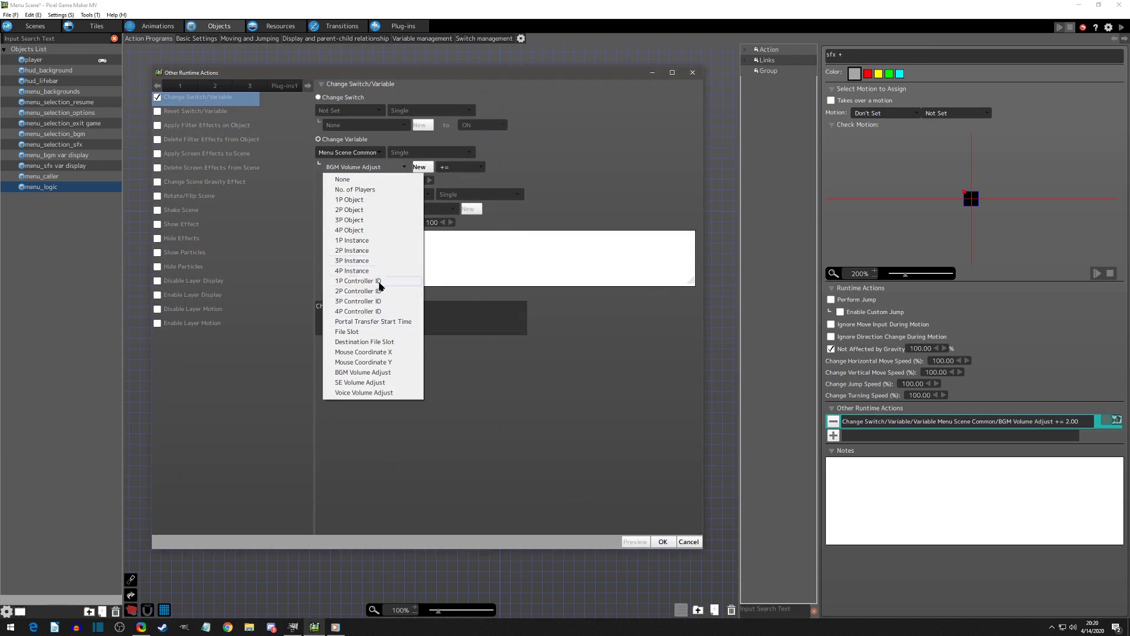
click(360, 383)
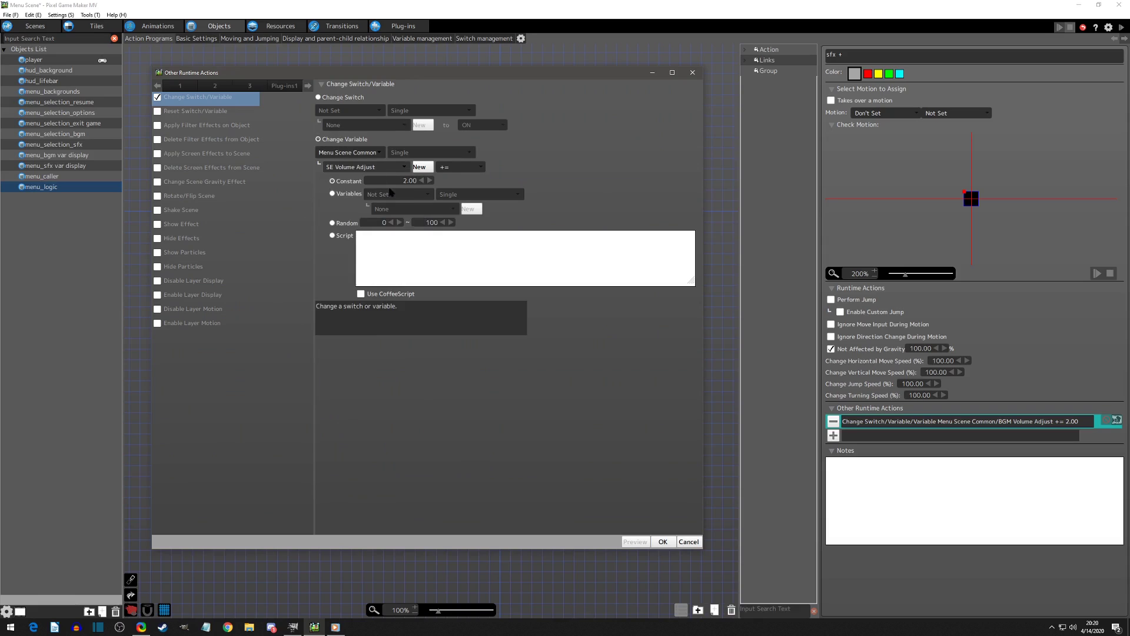
click(663, 541)
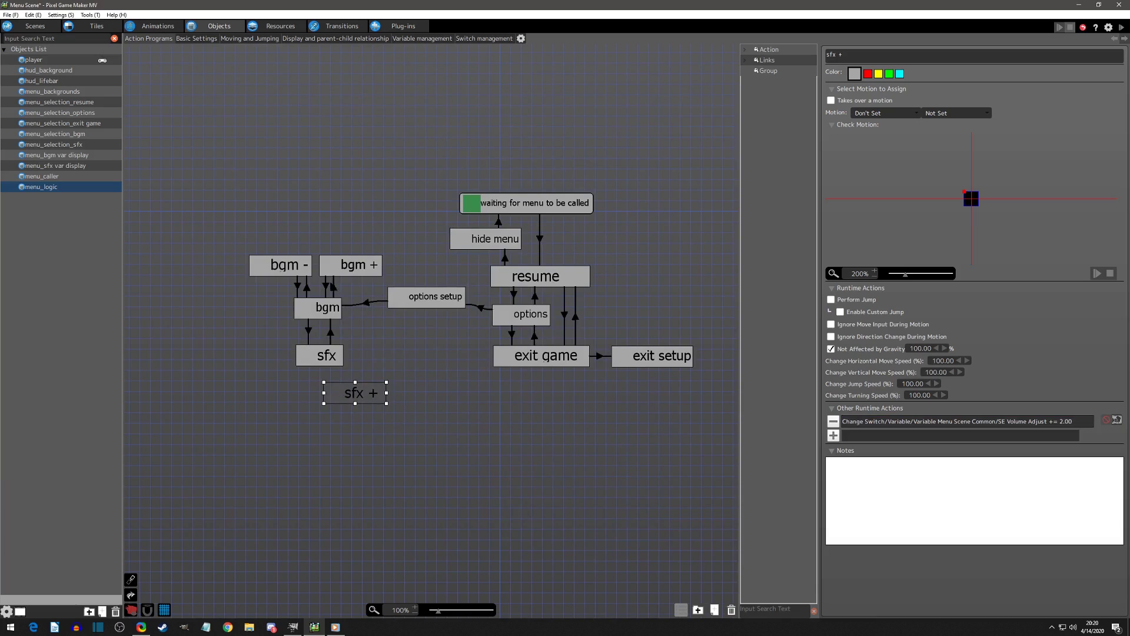
Copy the bgm to bgm + link, paste it from sfx to sfx +, and straighten it
right_click(326, 287)
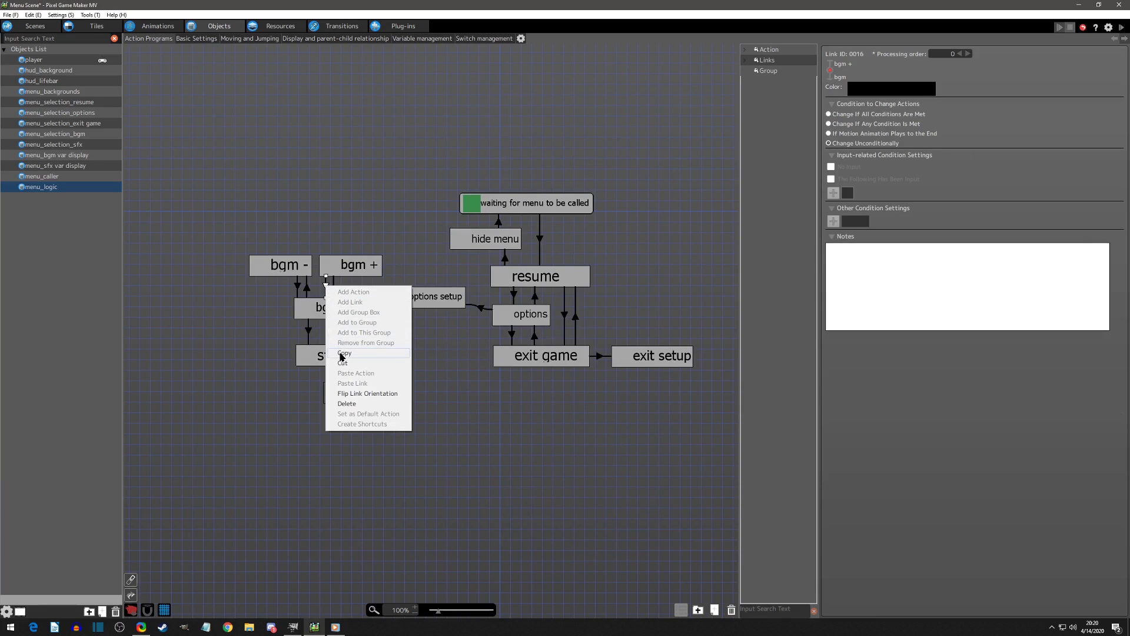
click(340, 353)
click(334, 286)
right_click(333, 294)
click(344, 360)
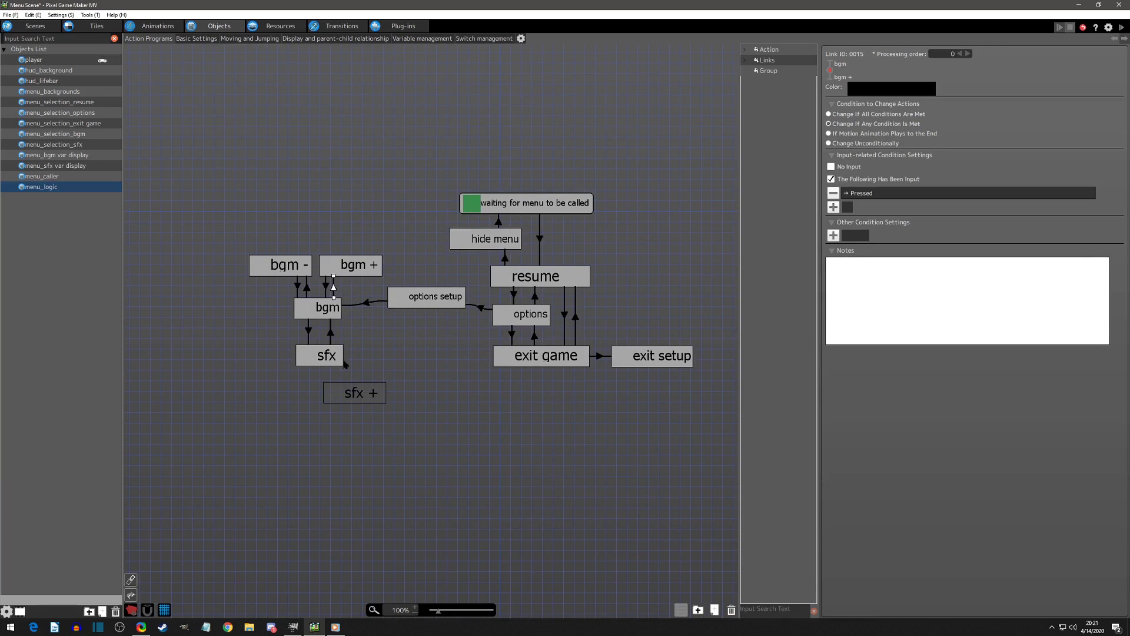
click(333, 360)
right_click(333, 360)
click(352, 460)
click(340, 391)
click(335, 374)
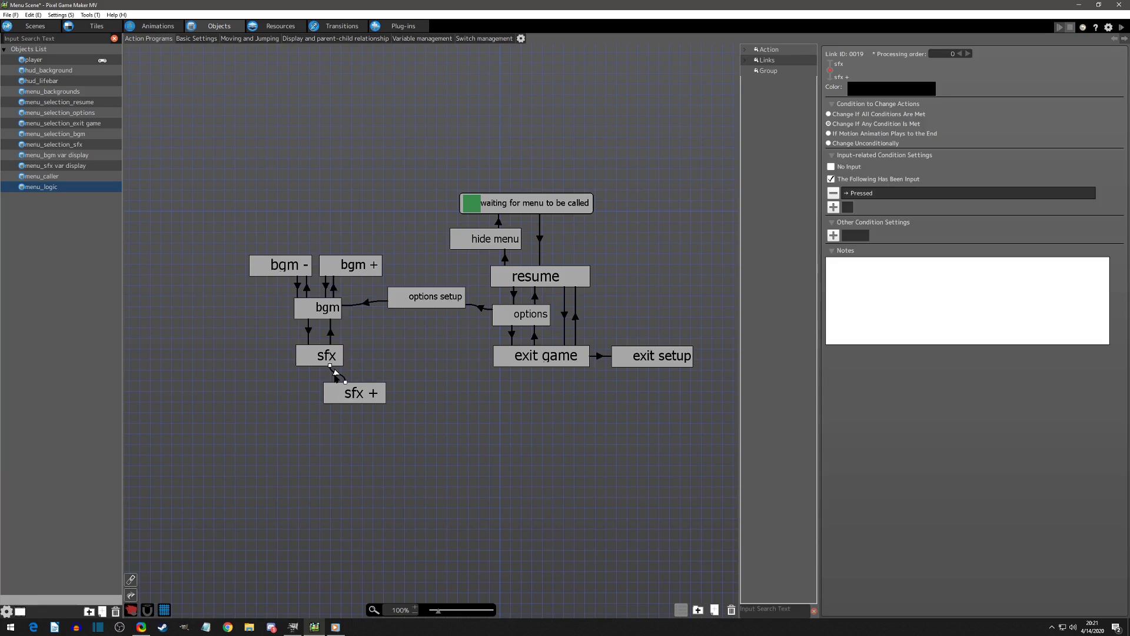
drag(330, 366, 328, 365)
Copy the unconditional bgm + to bgm return link, paste it from sfx + to sfx, and straighten it
click(326, 286)
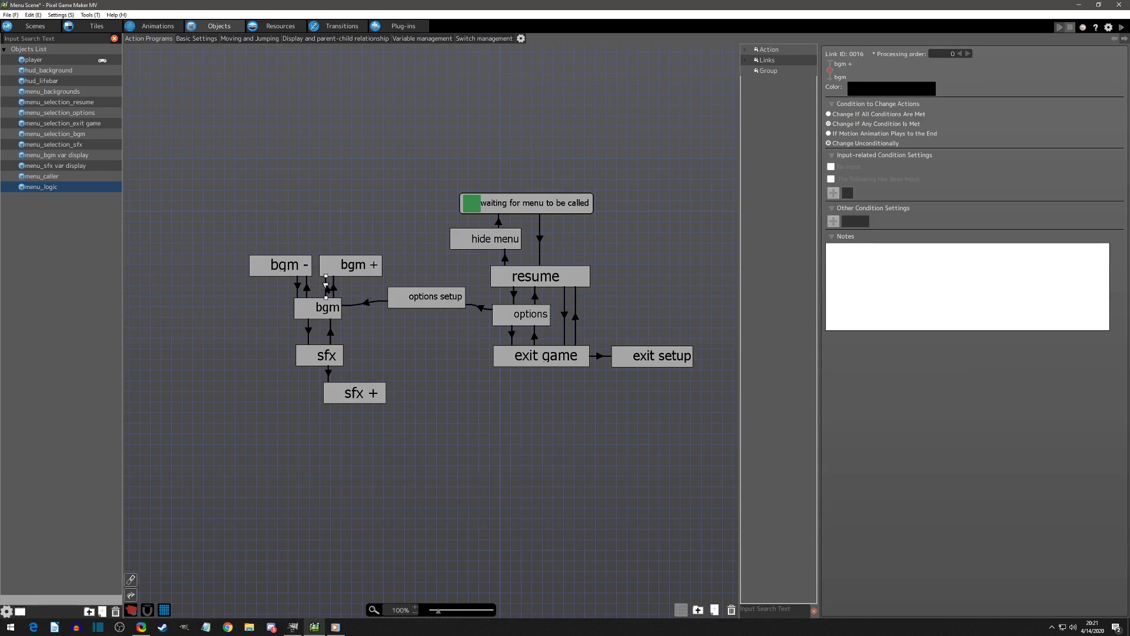
right_click(327, 286)
click(345, 355)
click(338, 394)
right_click(339, 398)
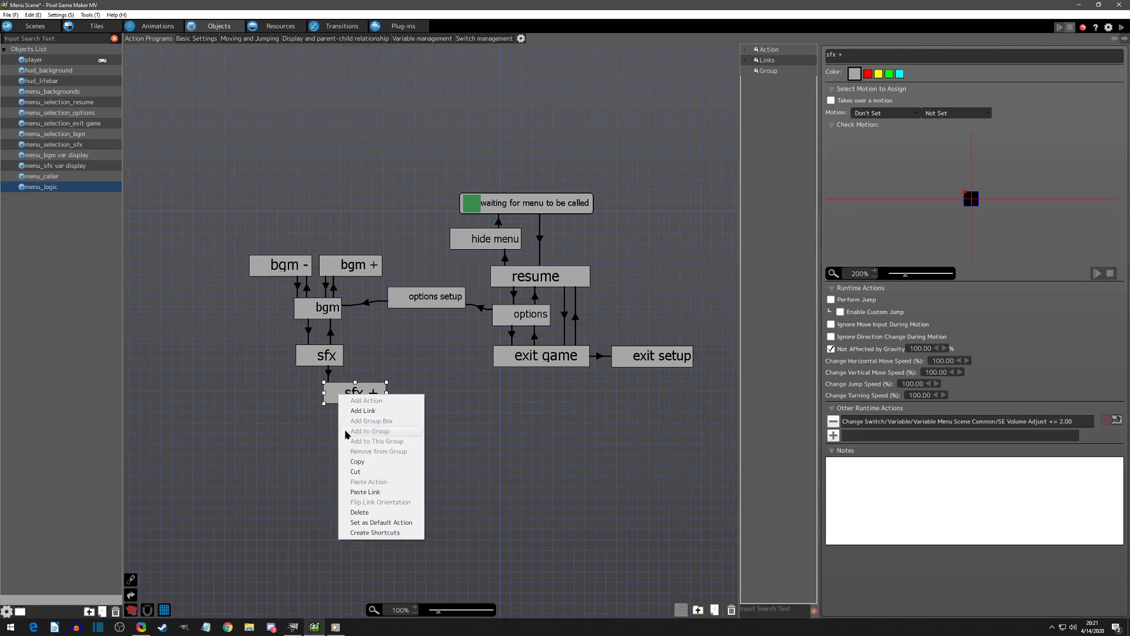
click(347, 492)
click(341, 366)
click(338, 374)
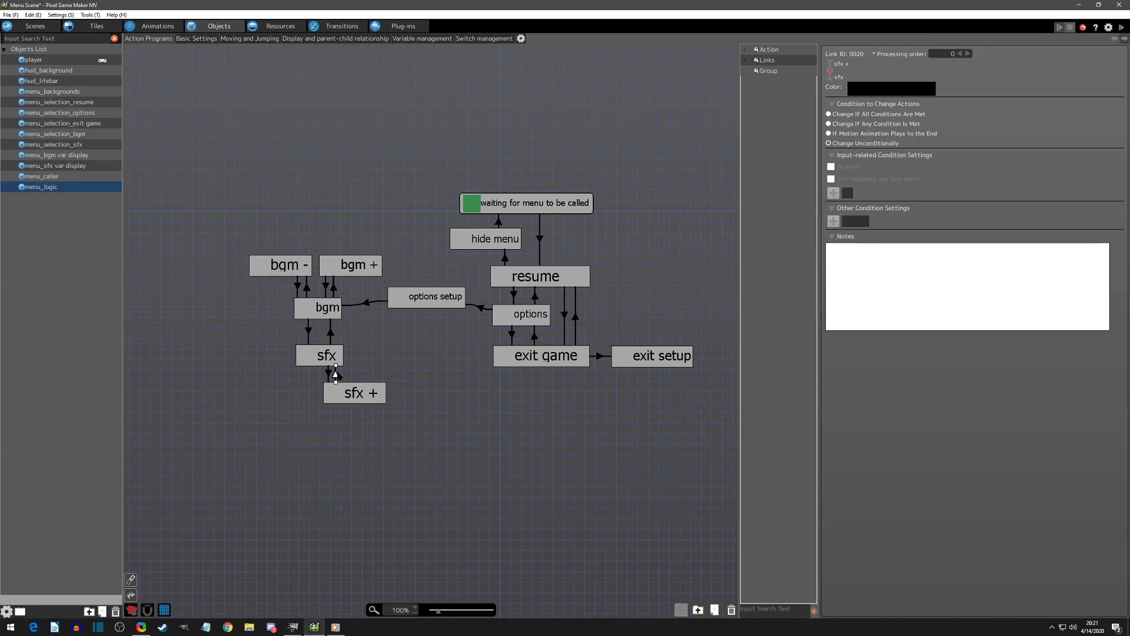
Duplicate the sfx + action, place the copy beside it below sfx, and rename it sfx -
click(341, 388)
click(297, 424)
click(261, 399)
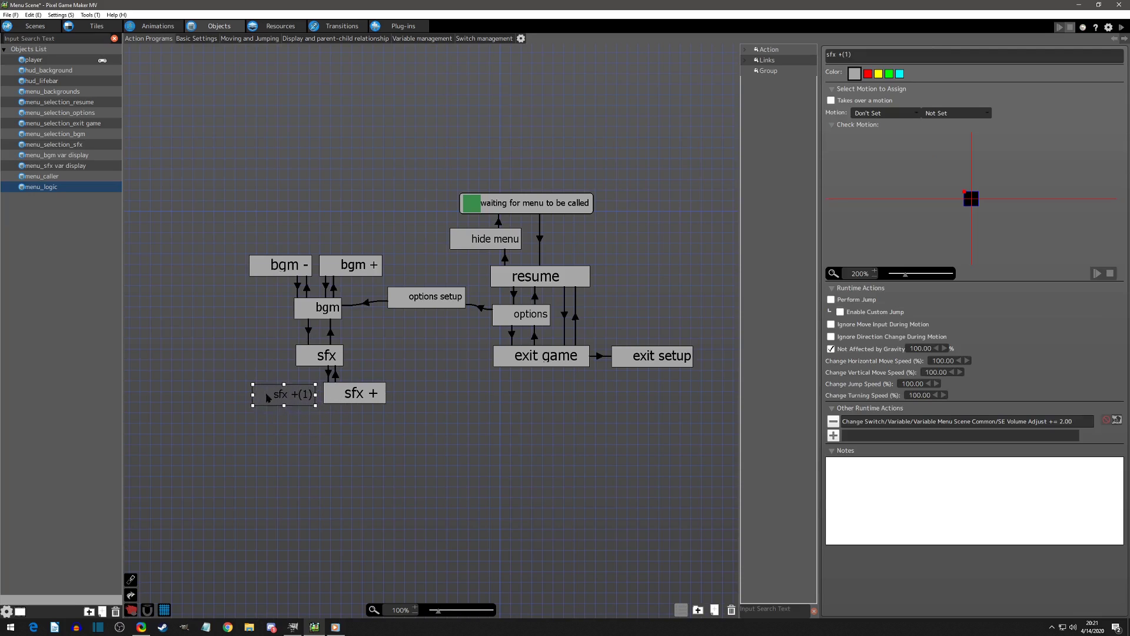
drag(852, 55, 835, 56)
click(855, 54)
text(-)
drag(282, 392, 283, 392)
Copy the bgm to bgm - link, paste it from sfx to sfx -, and straighten it
click(328, 372)
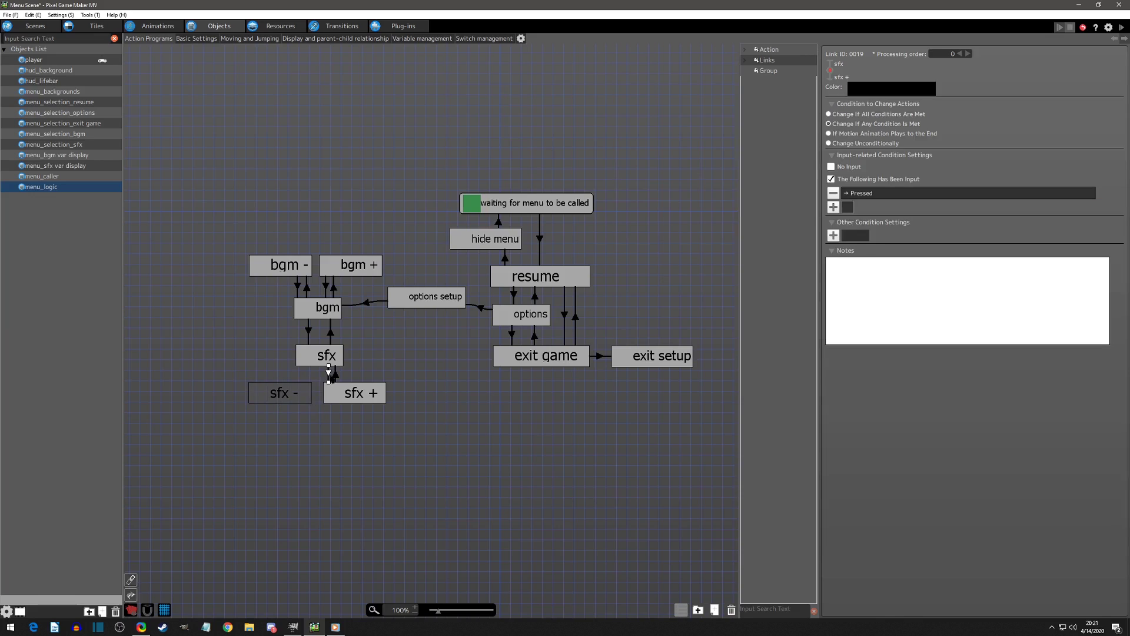
right_click(306, 286)
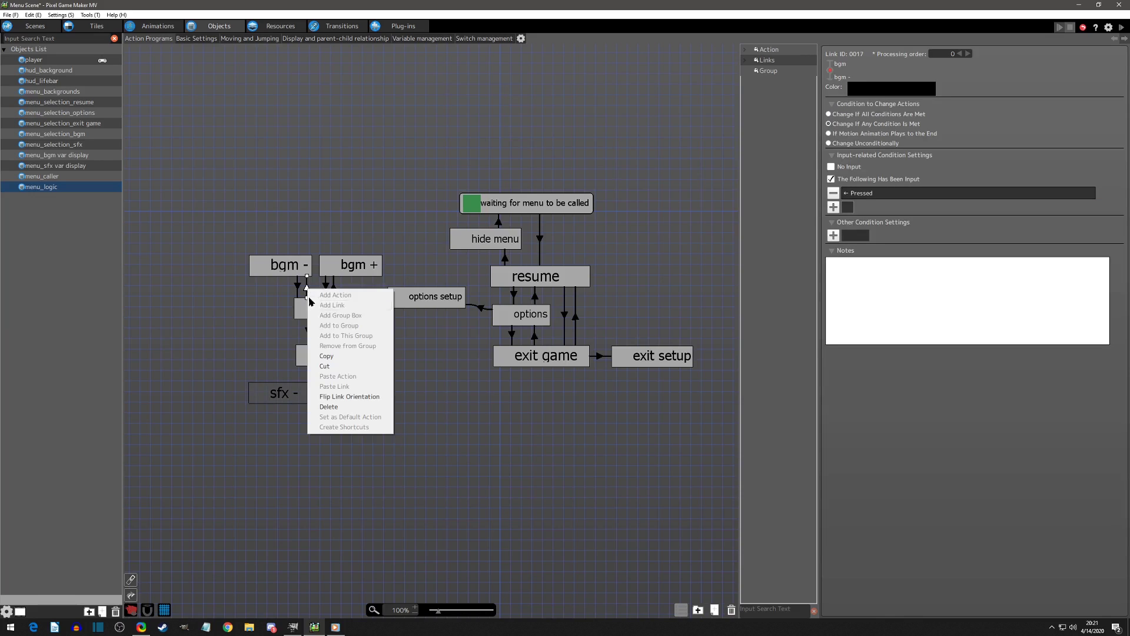
key(Escape)
right_click(305, 363)
click(331, 460)
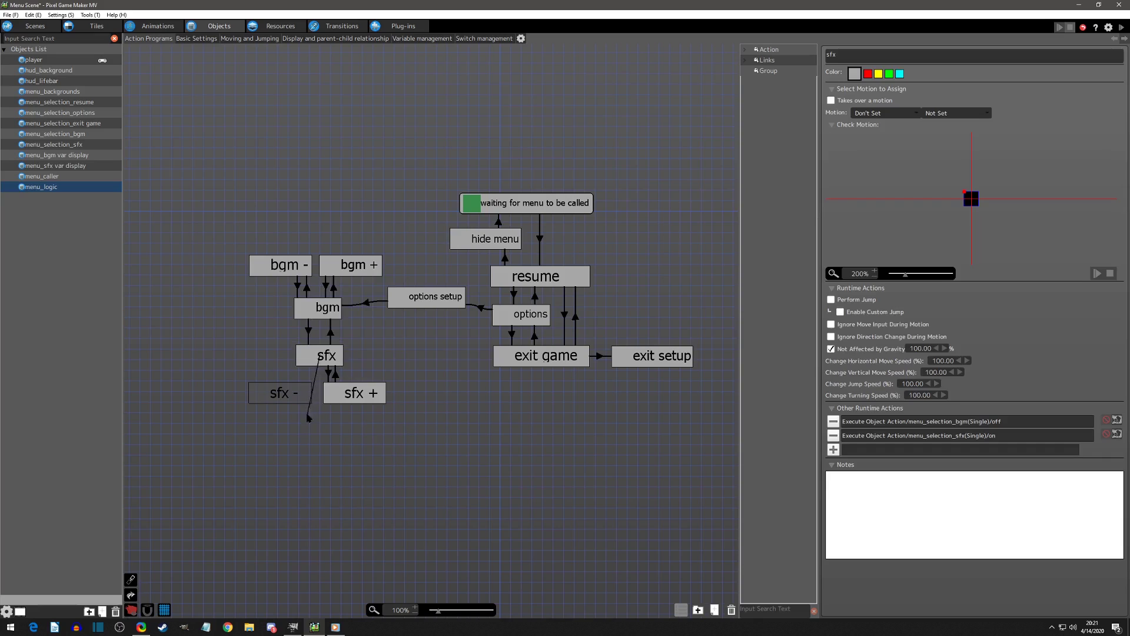
drag(308, 366, 299, 367)
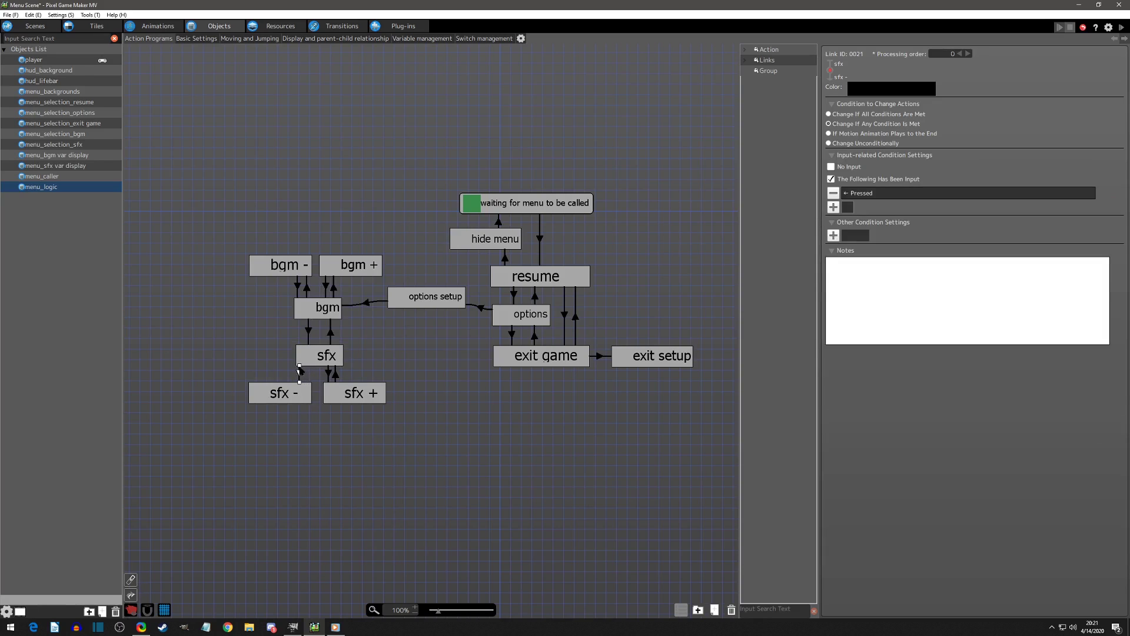
Copy the unconditional bgm - to bgm return link, paste it from sfx - to sfx, and straighten it
click(297, 284)
right_click(297, 283)
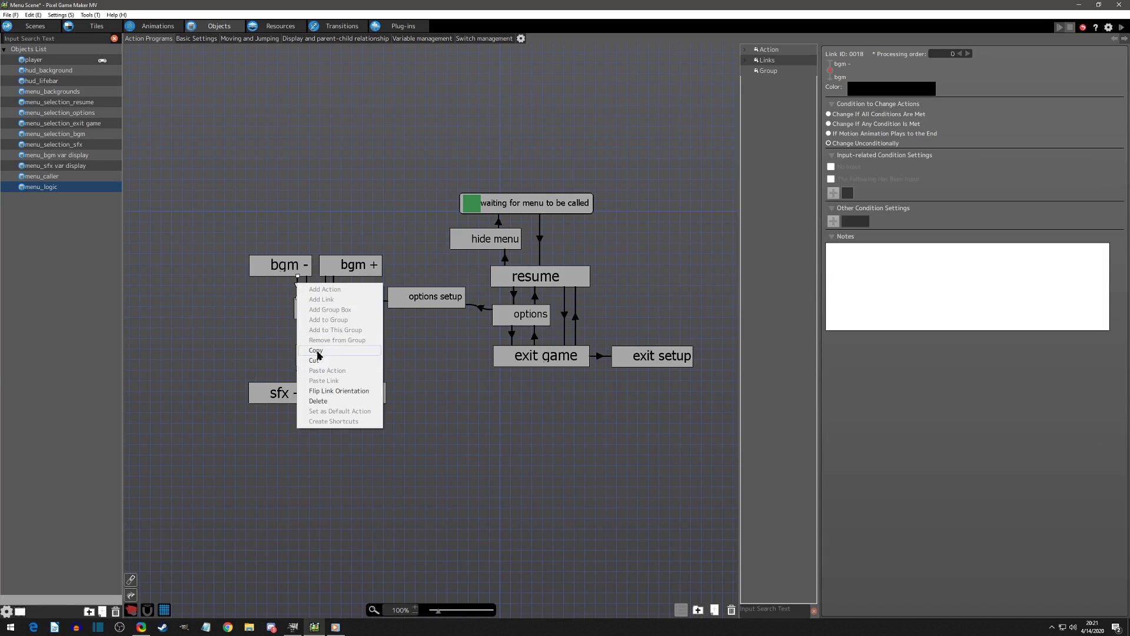
click(317, 351)
right_click(309, 393)
click(330, 490)
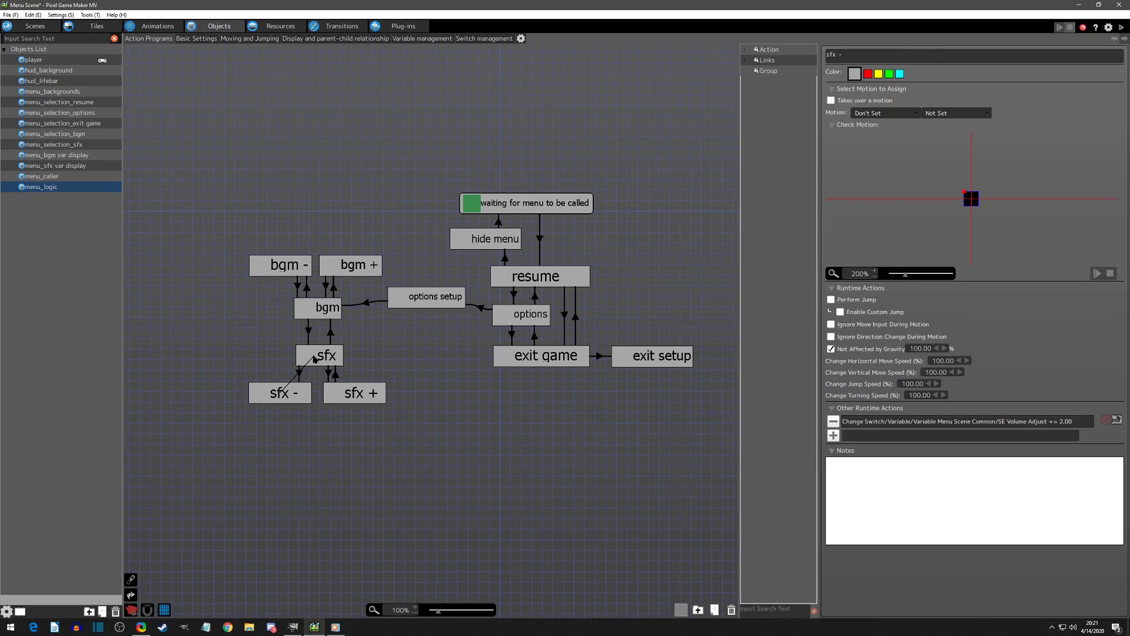
click(314, 359)
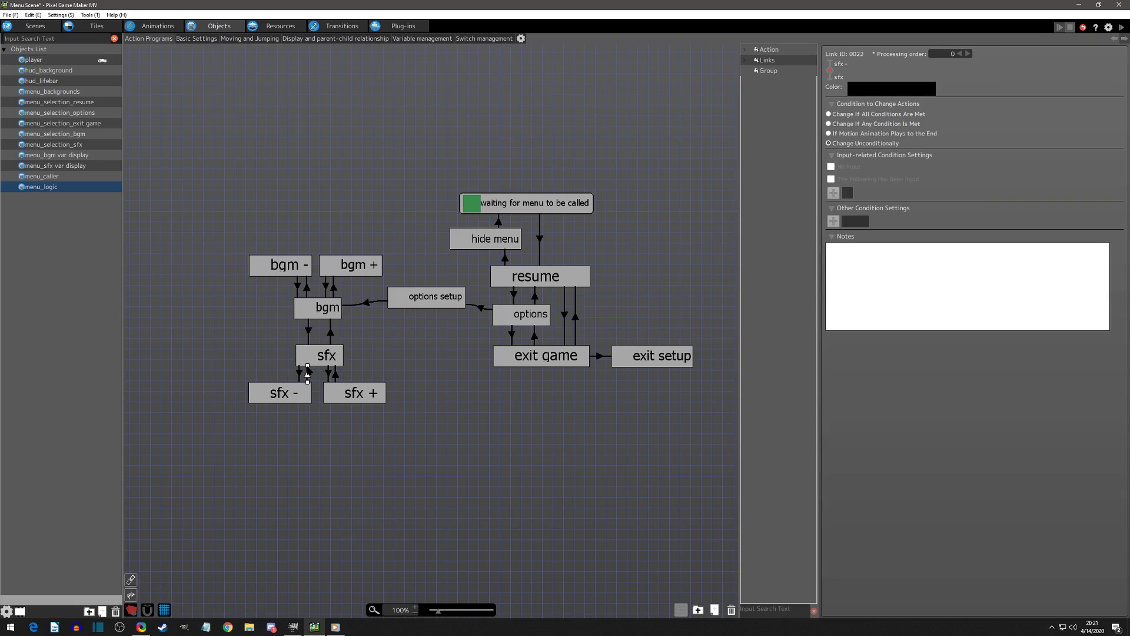
Change the operator of the SE Volume Adjust runtime action in sfx - to -=
click(306, 393)
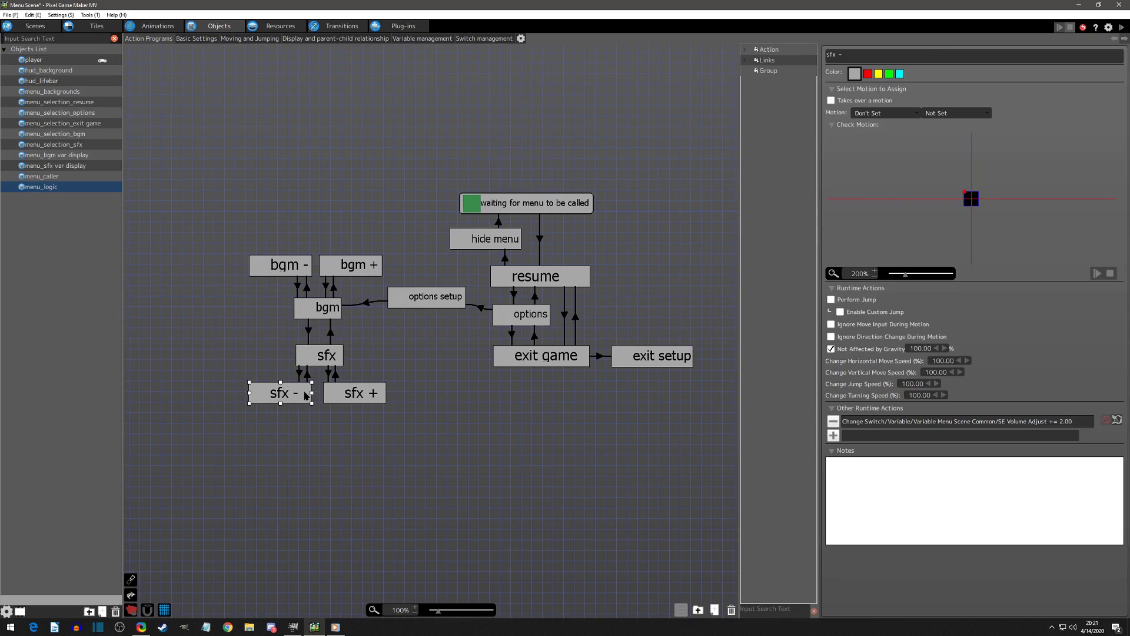
double_click(1029, 422)
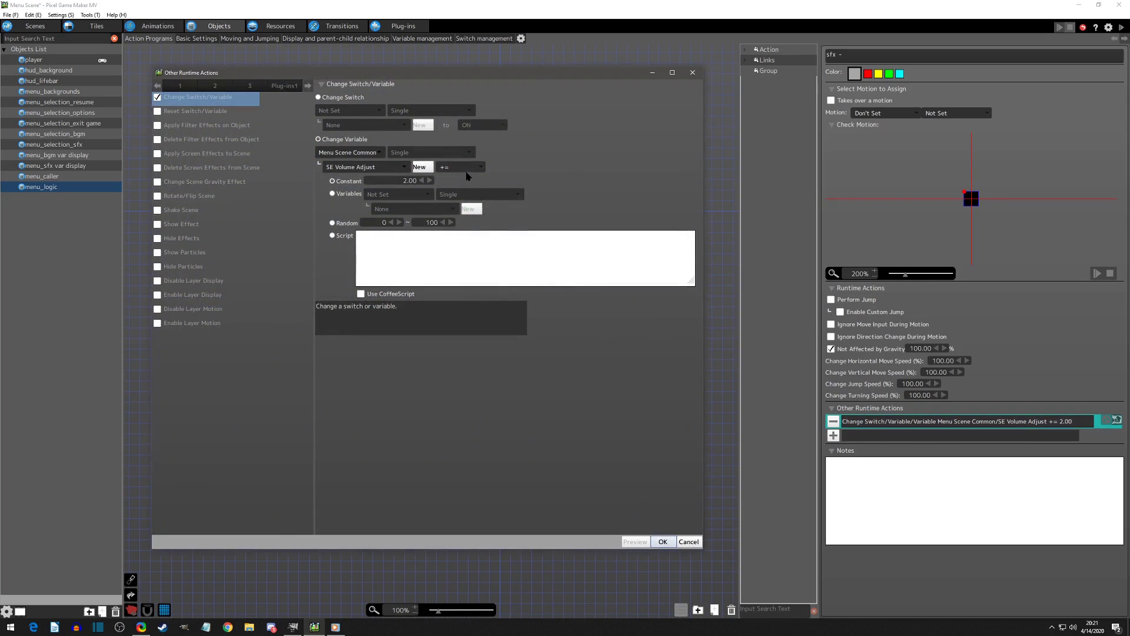
click(462, 167)
click(465, 195)
click(663, 541)
click(663, 425)
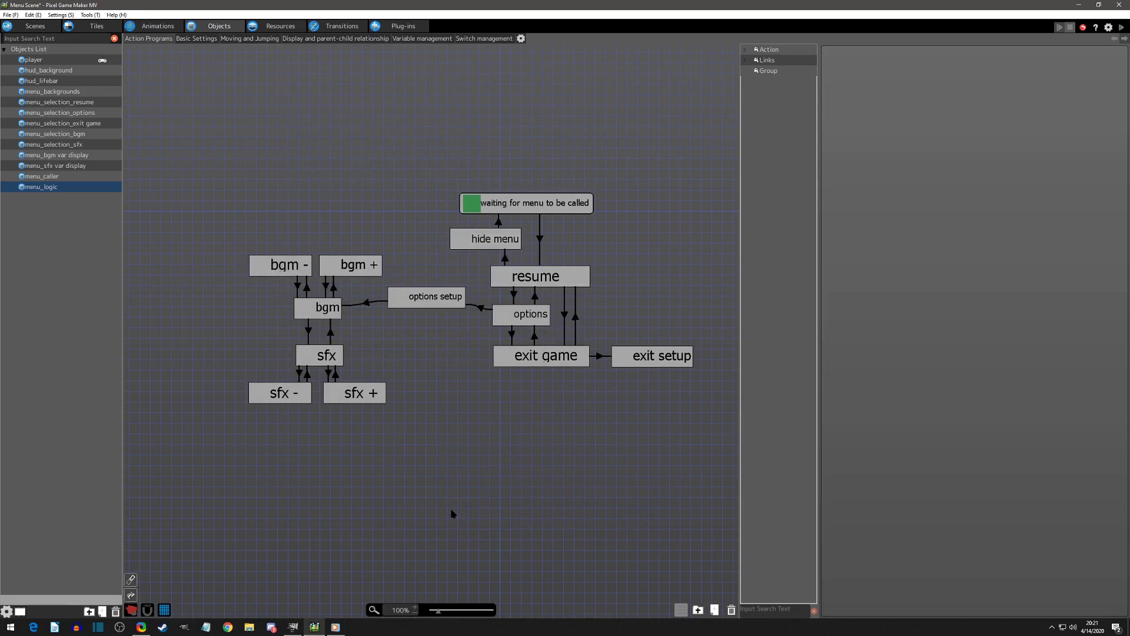
Start another test play and enter the options submenu
click(1121, 27)
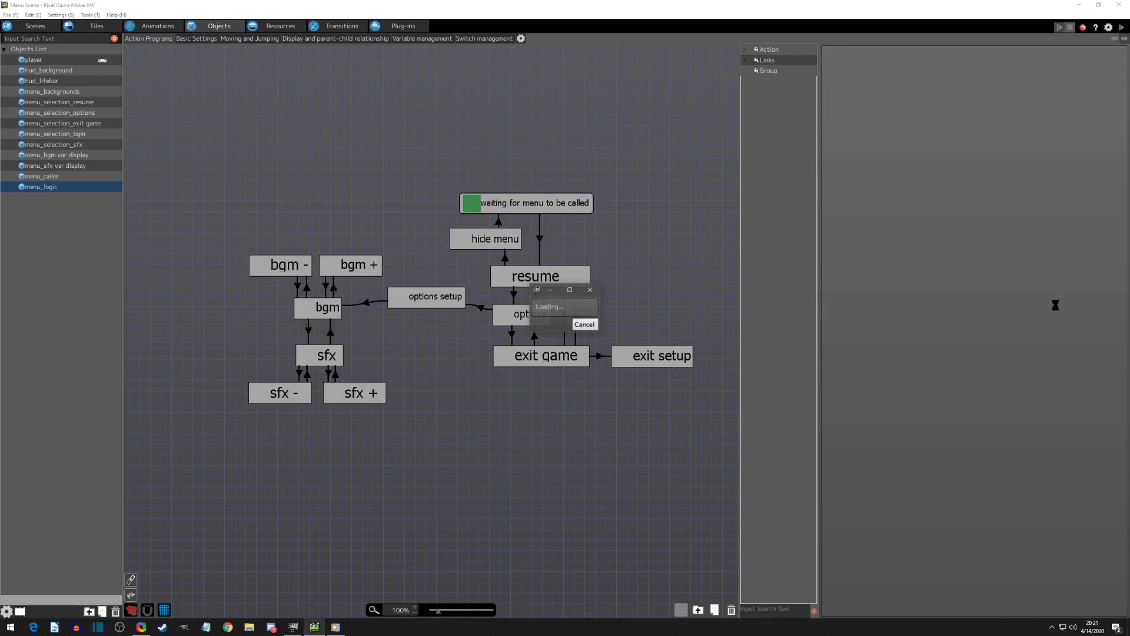
key(Return)
key(Down)
key(z)
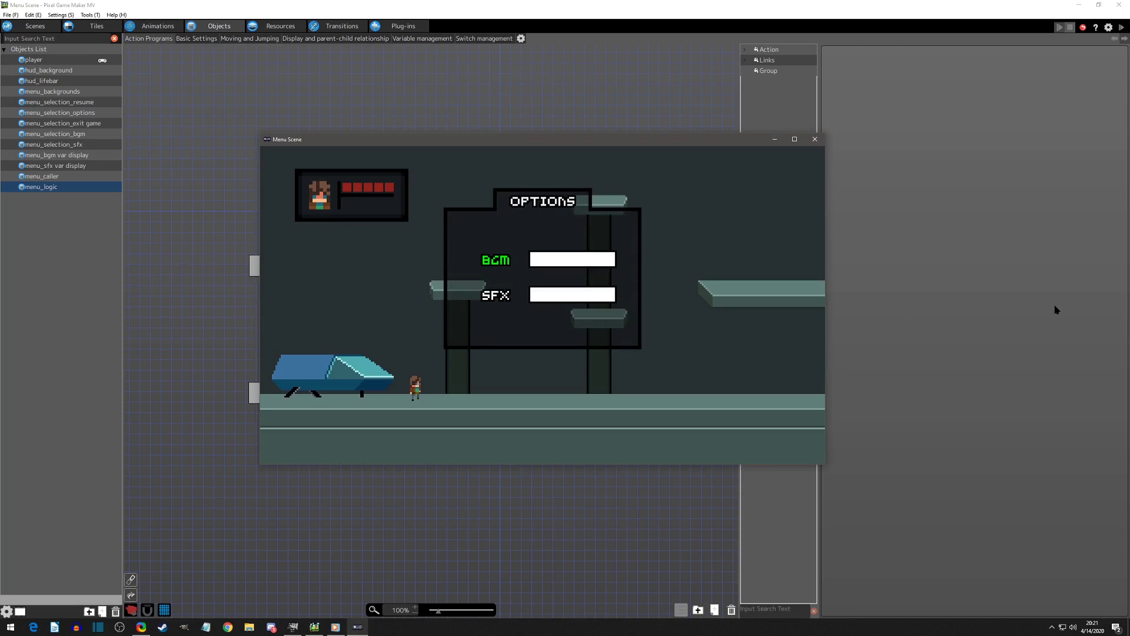
Test lowering and raising both the BGM and SFX volumes in the options submenu, and close the test play
key(Left)
key(Left)
key(Left)
key(Down)
key(Left)
key(Left)
key(Right)
key(Left)
key(Left)
key(Left)
key(Left)
key(Right)
key(Up)
key(Left)
key(Left)
key(Right)
key(Down)
key(Up)
key(Down)
key(Left)
key(Left)
key(Right)
key(Right)
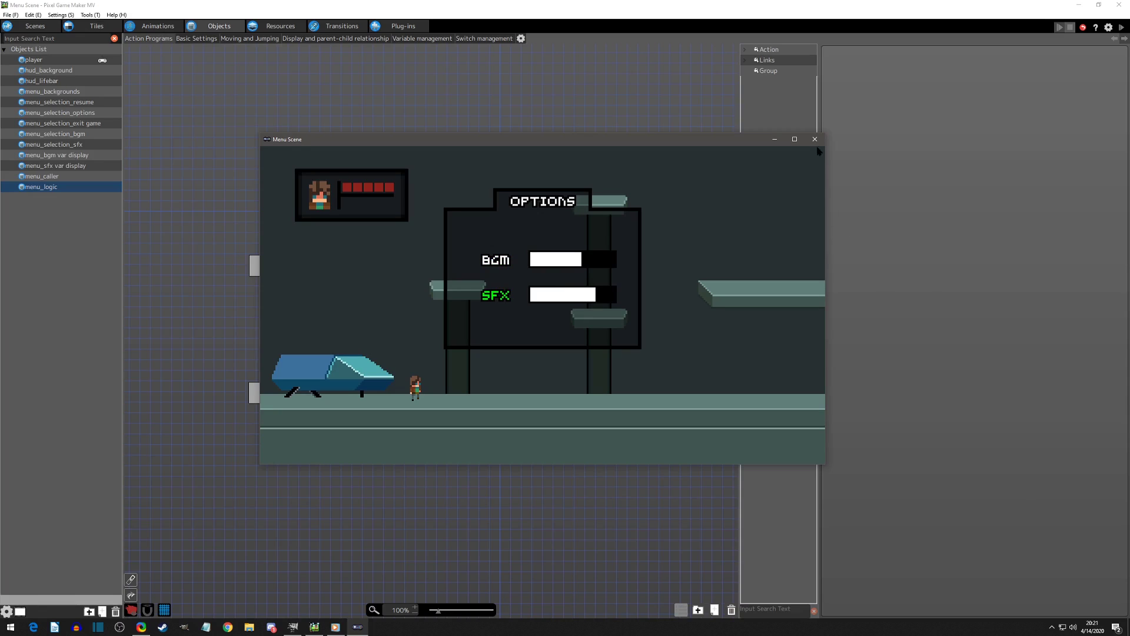
drag(759, 144, 586, 140)
click(715, 132)
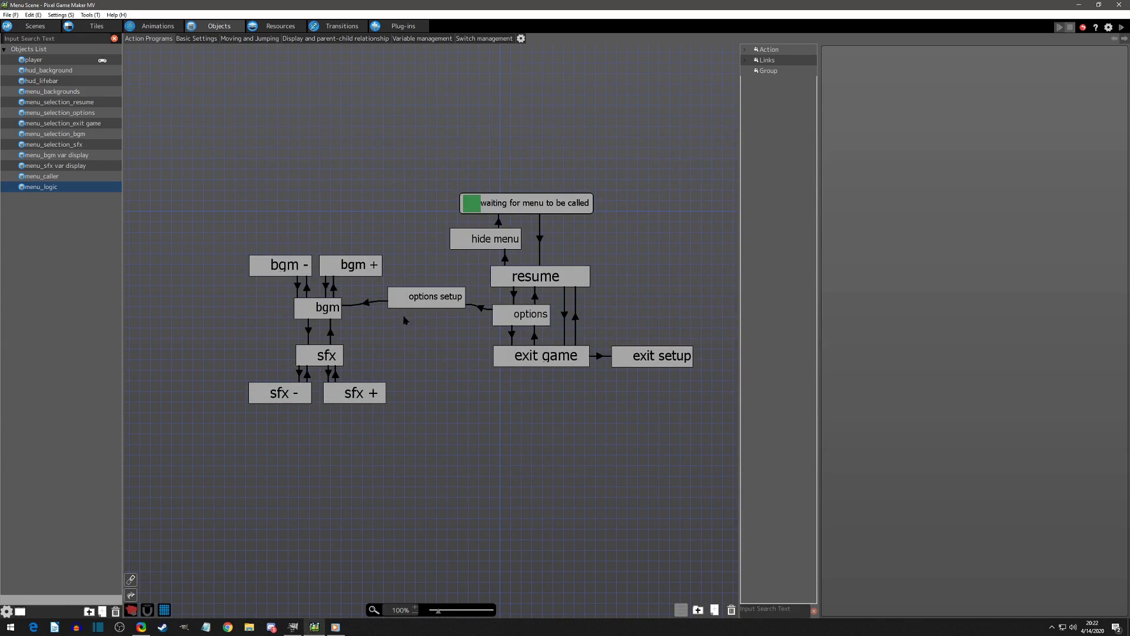
Nudge the options setup action into place, duplicate it and position the copy directly below it
drag(416, 300, 408, 297)
click(513, 317)
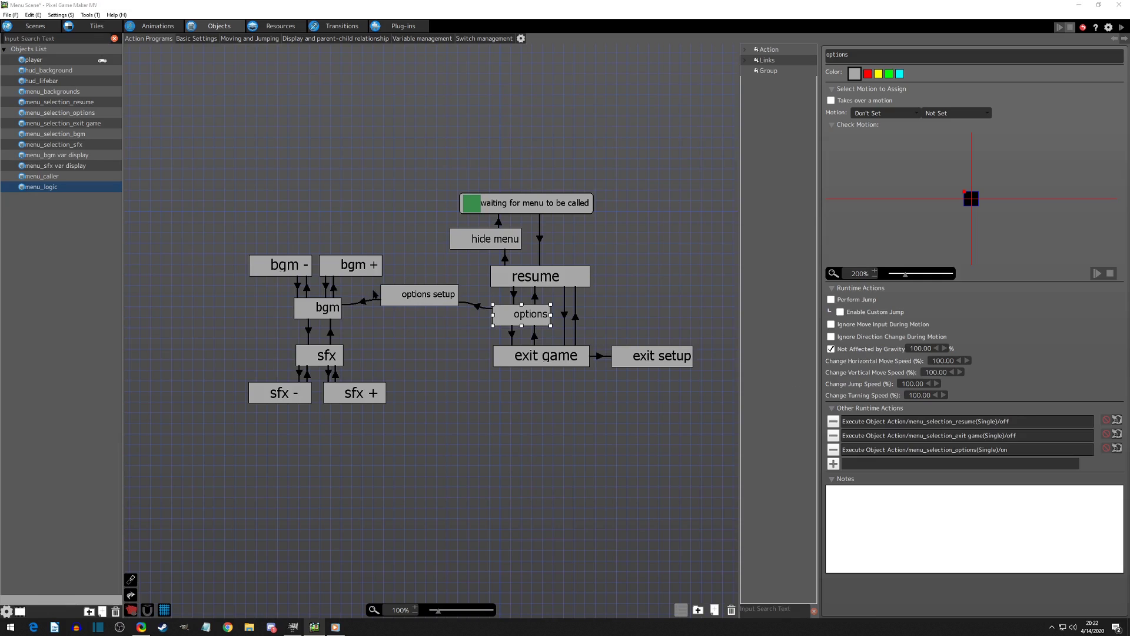
click(416, 291)
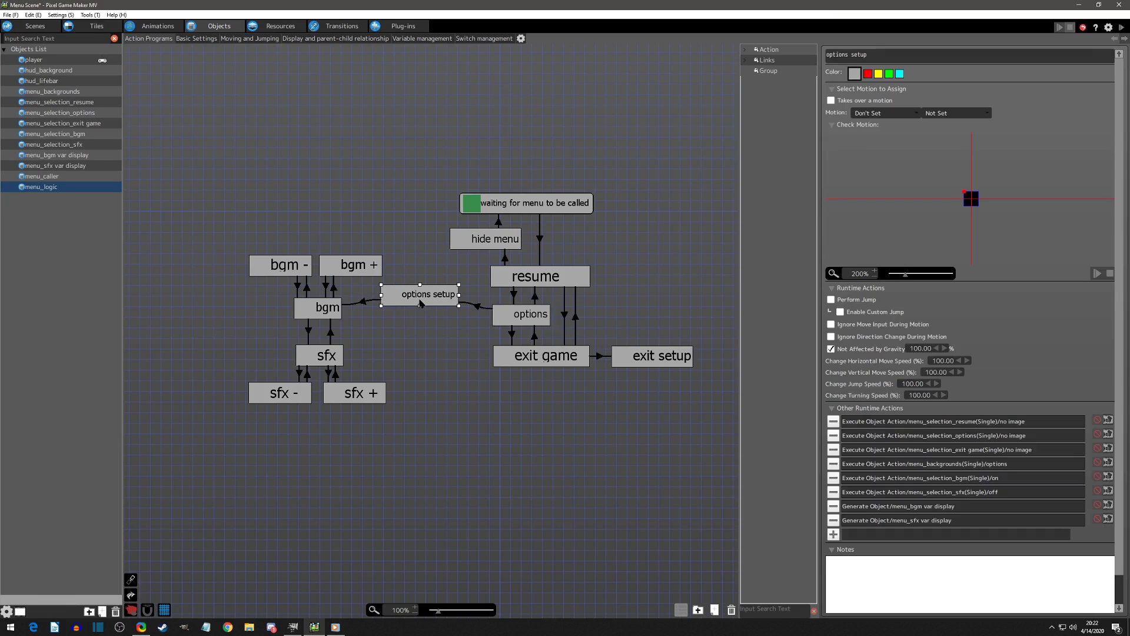
click(416, 329)
key(ctrl+v)
drag(432, 346, 399, 346)
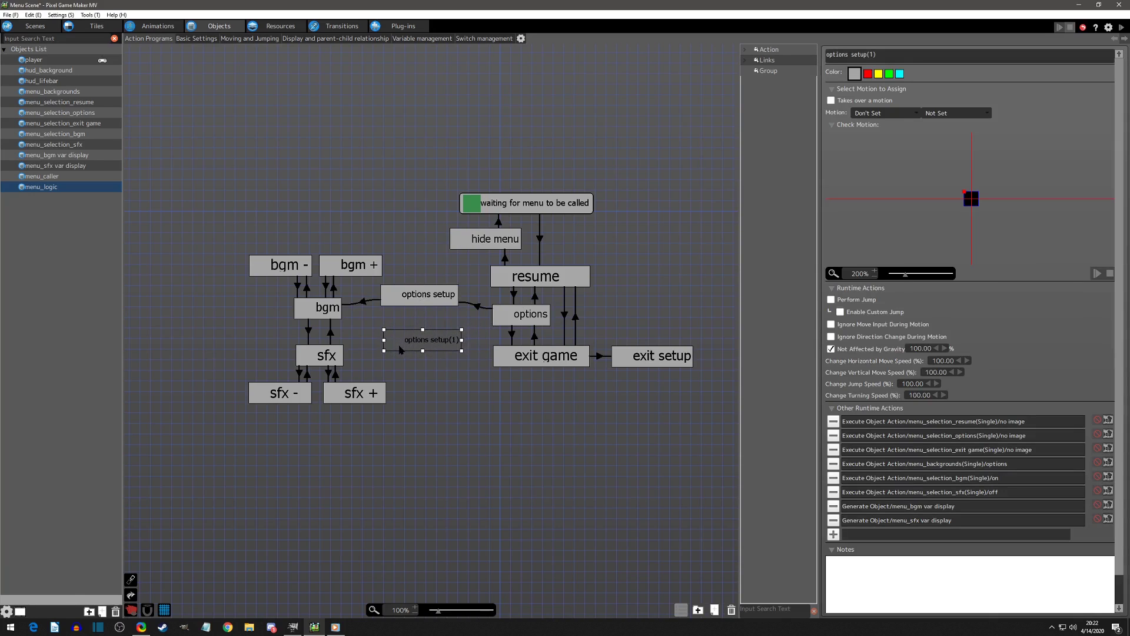
Rename the copied options setup action as main setup and align it under options setup
click(846, 54)
key(BackSpace)
key(BackSpace)
key(BackSpace)
key(BackSpace)
key(BackSpace)
key(BackSpace)
key(BackSpace)
text(main)
click(918, 55)
key(BackSpace)
key(BackSpace)
key(BackSpace)
drag(410, 342, 407, 342)
click(331, 317)
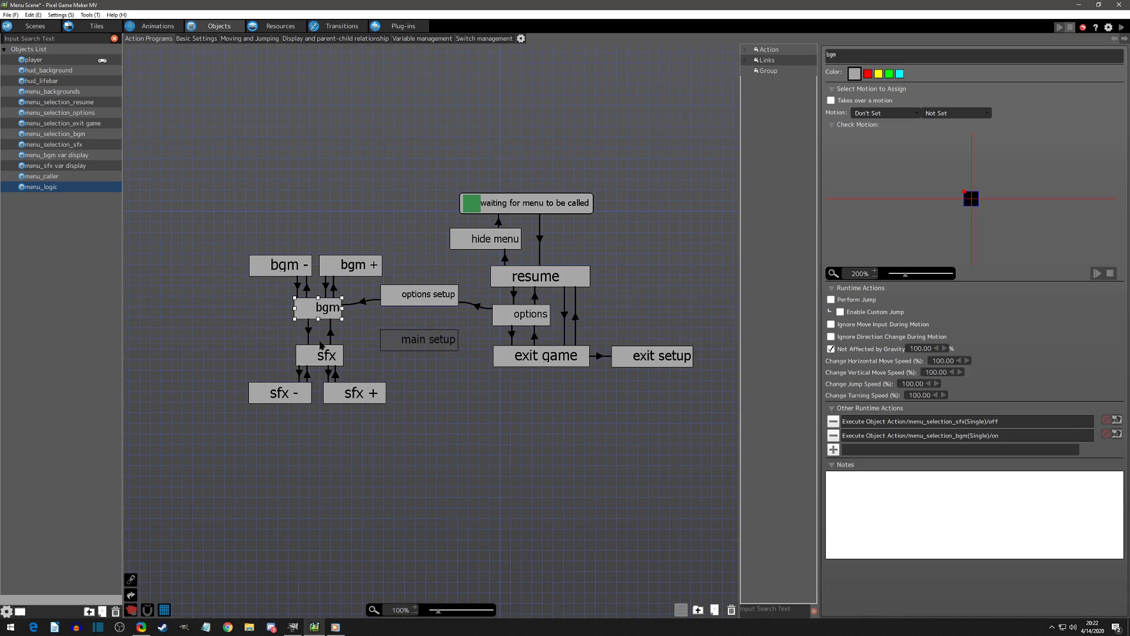
Link the bgm action to main setup, with pressing the B control key (B On Press) as the input condition
right_click(333, 320)
click(353, 334)
click(394, 341)
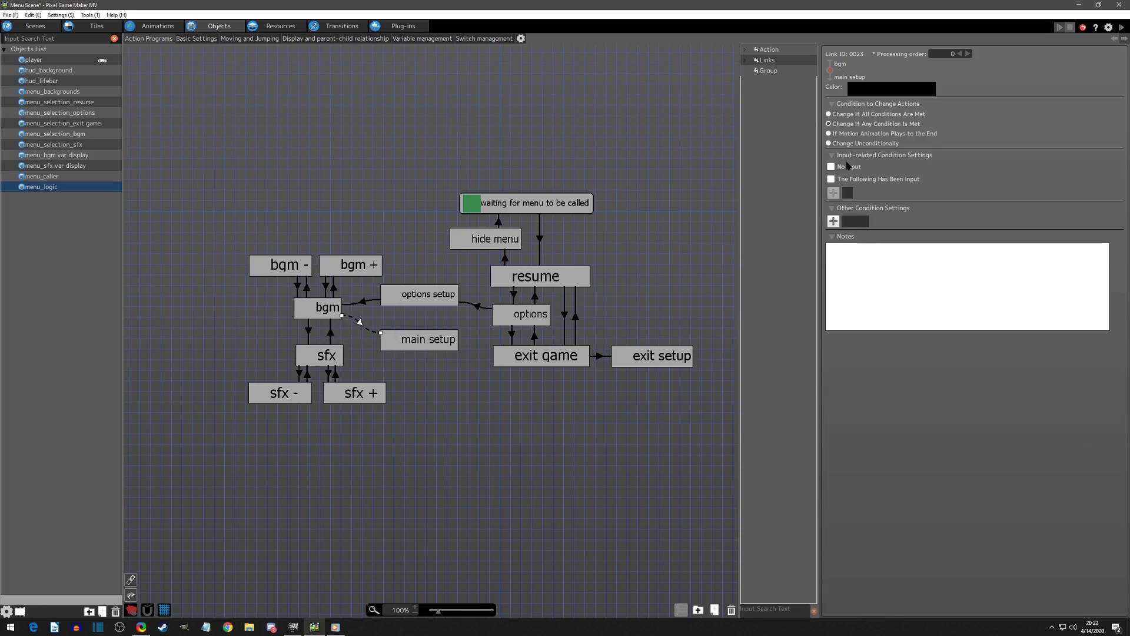
click(831, 180)
click(834, 193)
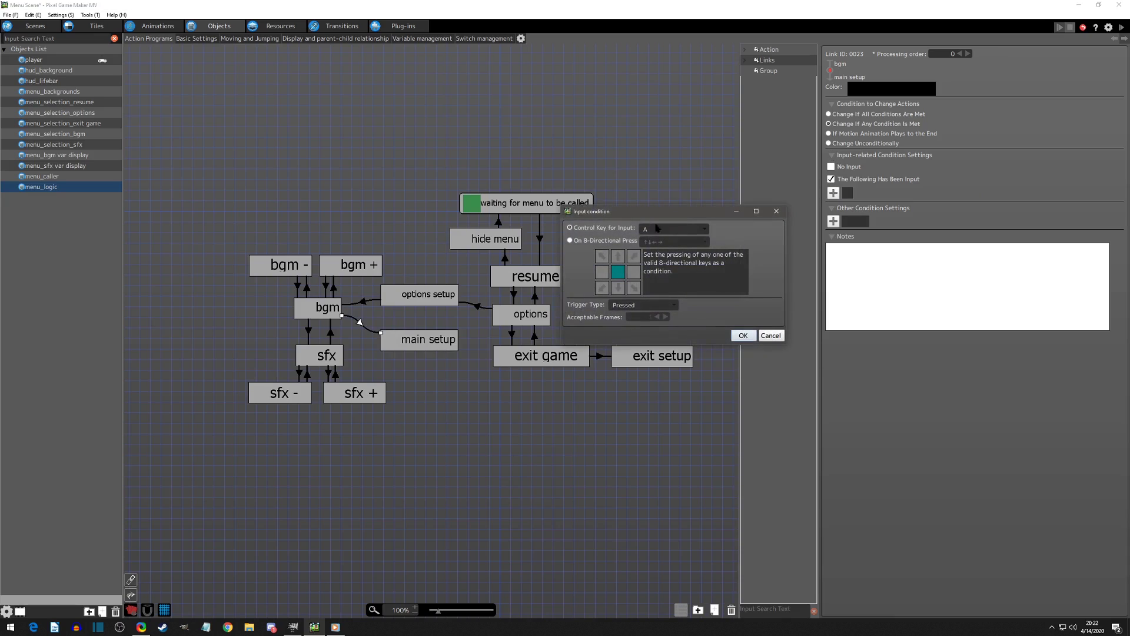
click(653, 229)
click(643, 304)
click(630, 327)
click(742, 335)
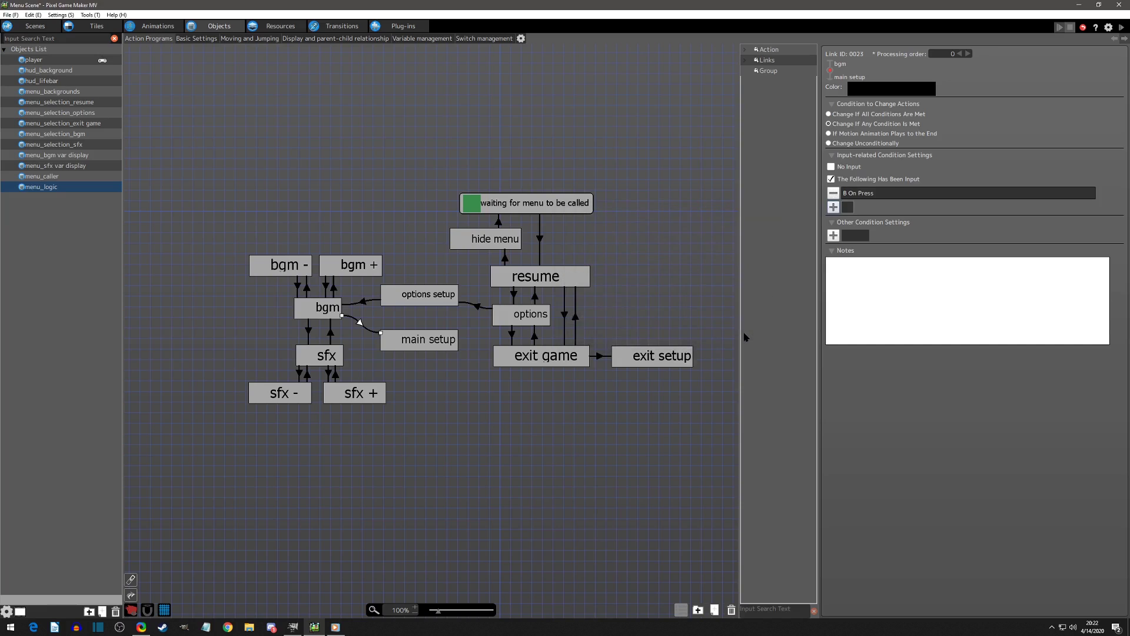
Copy the bgm link's settings to a matching link from sfx to main setup and nudge main setup slightly
right_click(359, 322)
click(388, 390)
right_click(338, 359)
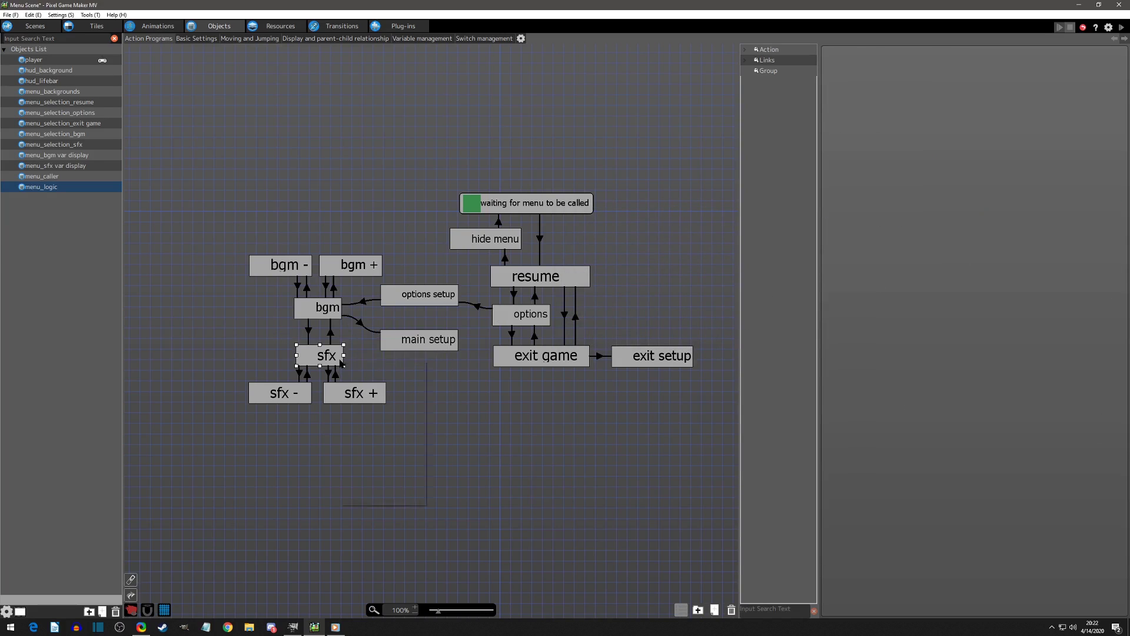
click(376, 457)
click(407, 347)
drag(423, 341, 430, 344)
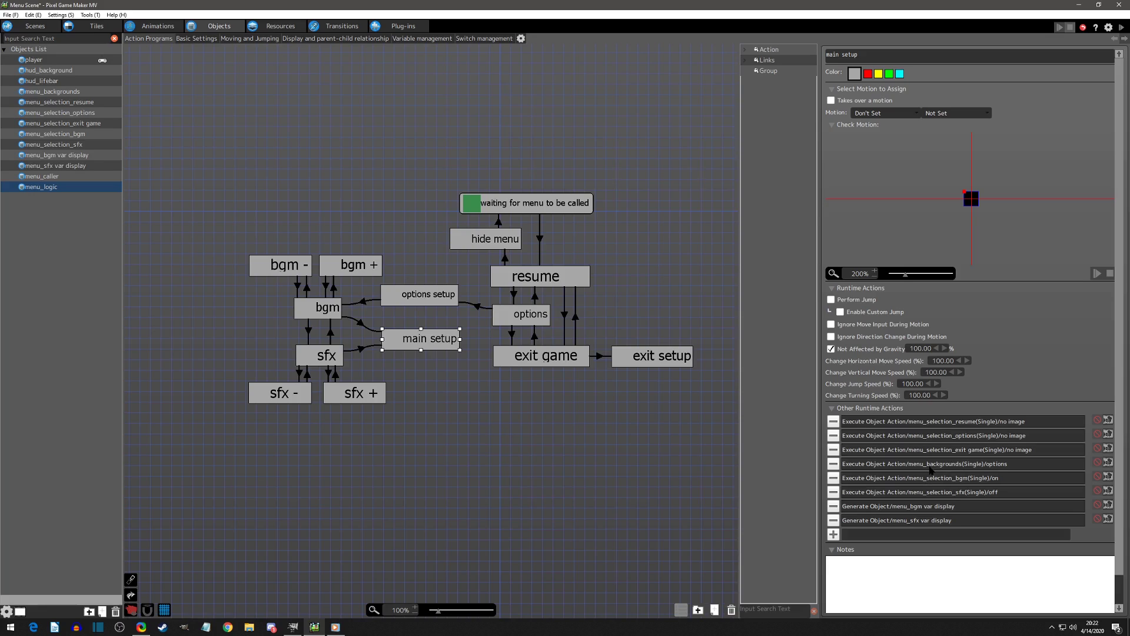
Remove both var display generation entries from main setup and set its menu_selection_bgm action to no image
click(833, 508)
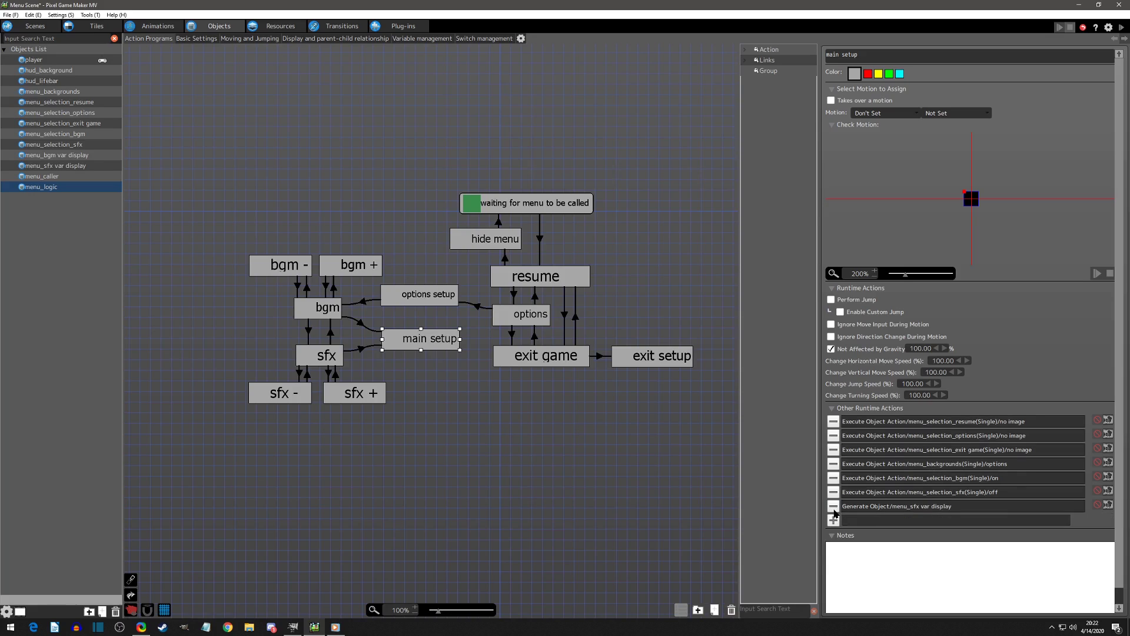
click(832, 507)
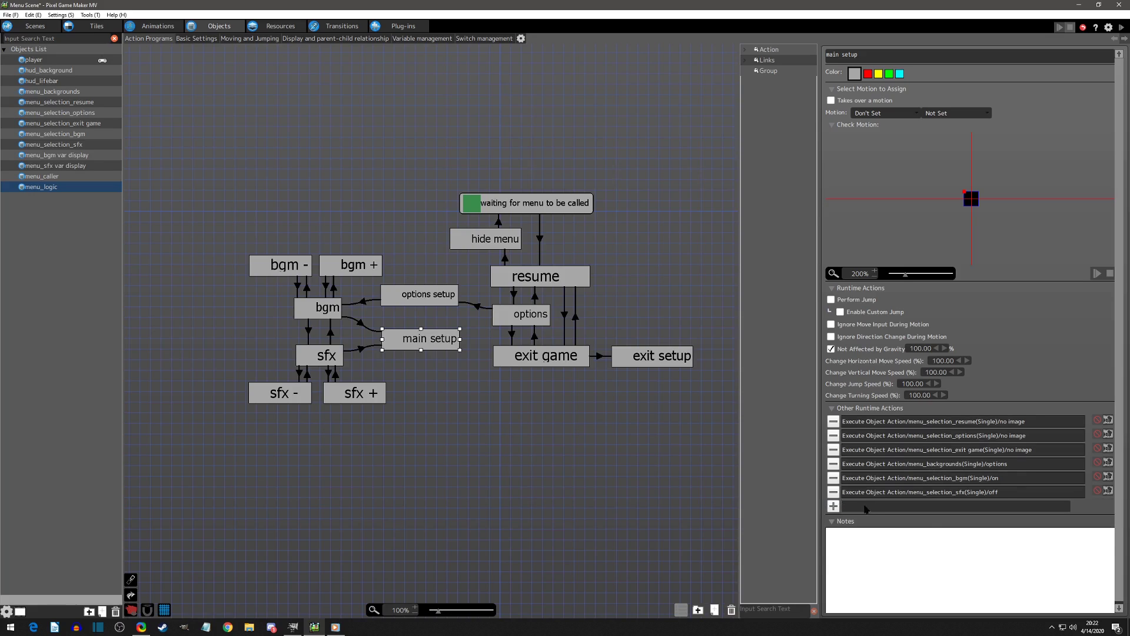
double_click(954, 478)
click(395, 112)
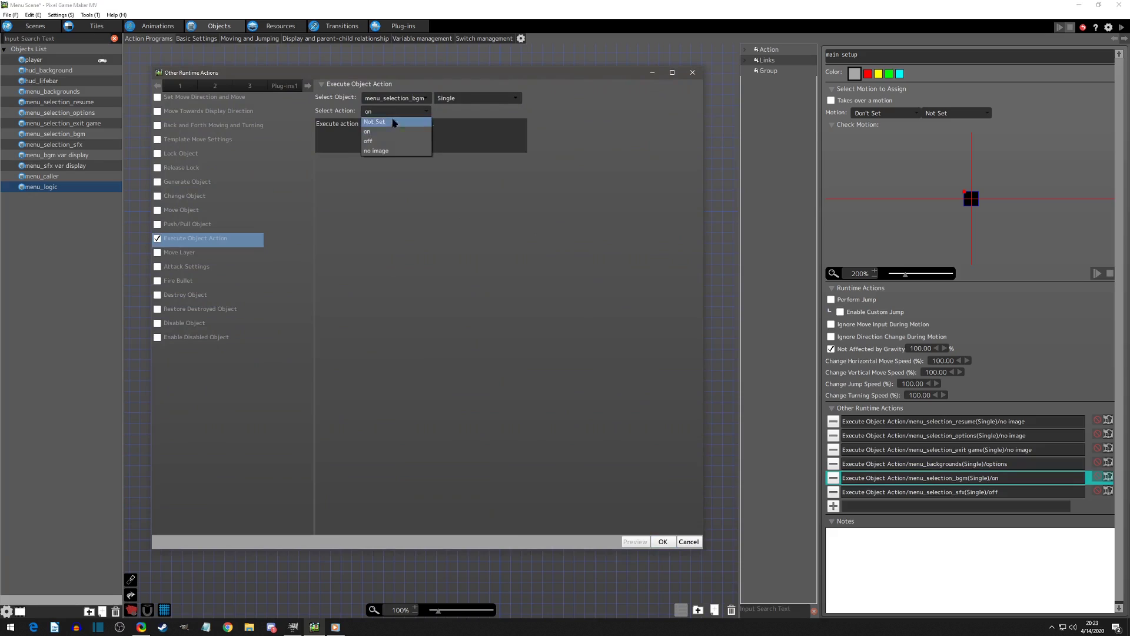
click(391, 151)
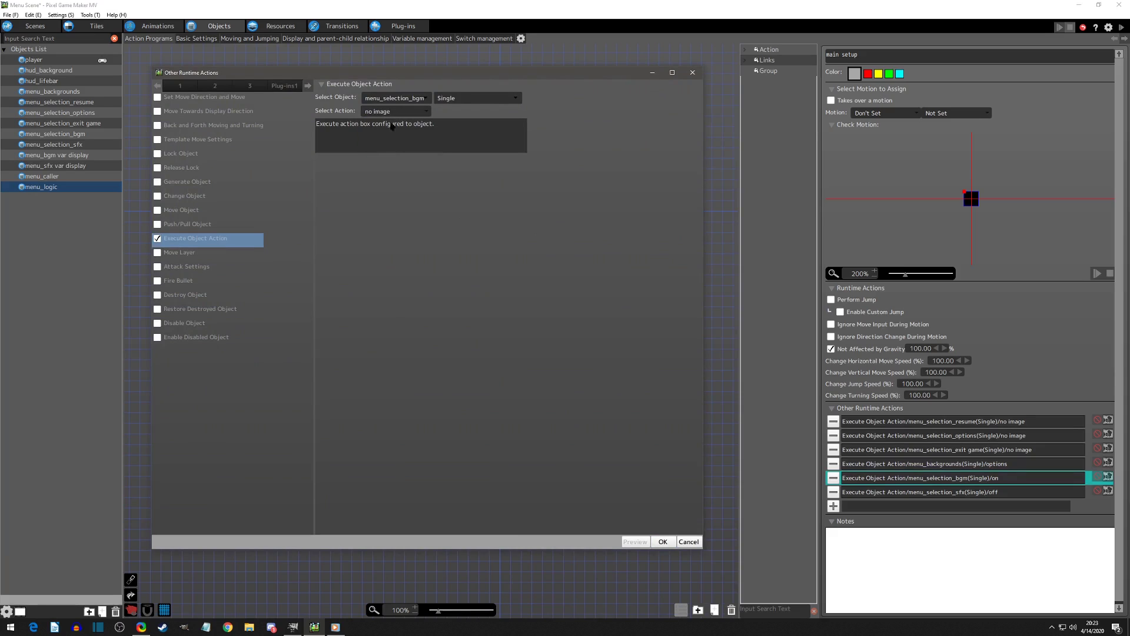
click(663, 541)
Set main setup's menu_selection_sfx action to no image and move the bgm and sfx entries to the start of the runtime actions
double_click(954, 492)
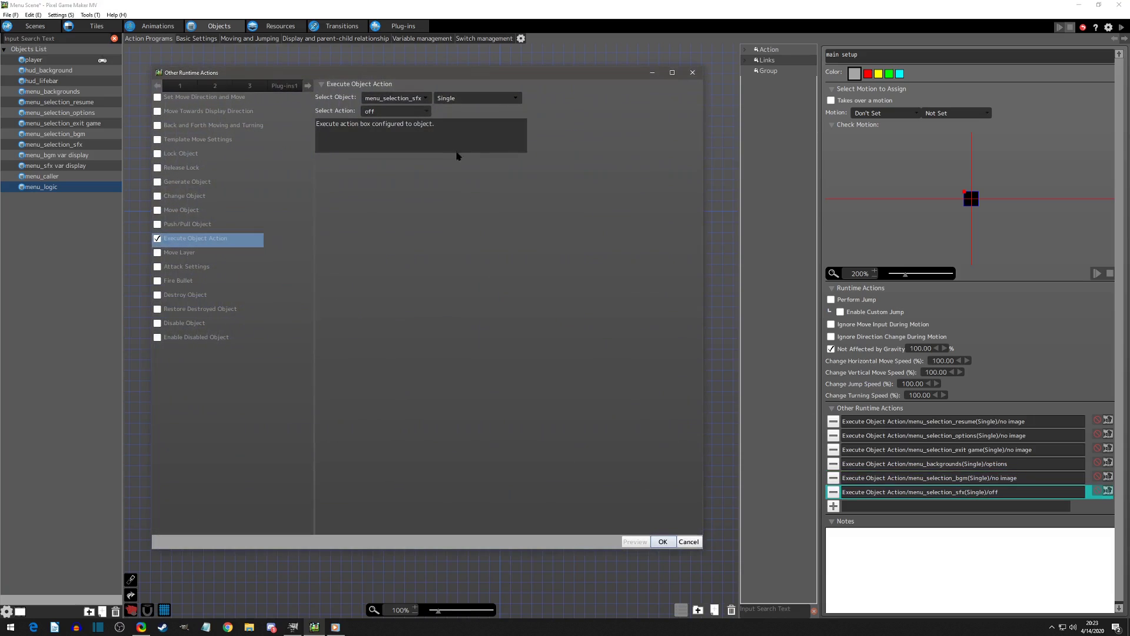
click(399, 113)
click(391, 151)
click(663, 541)
drag(922, 478, 930, 422)
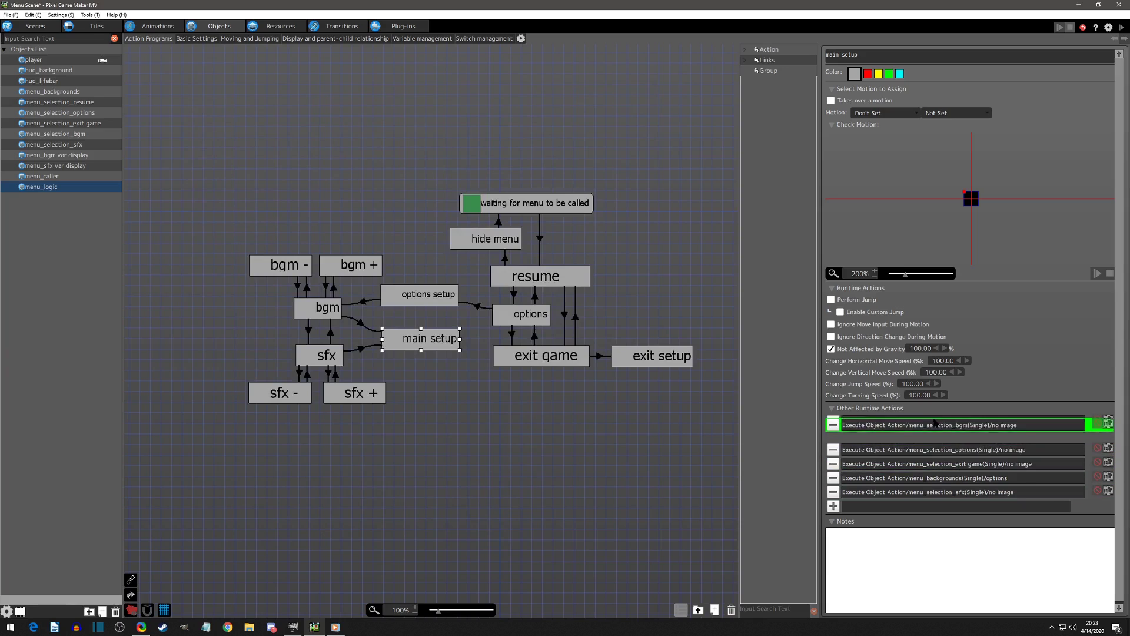
drag(948, 493, 948, 436)
Set main setup's menu_backgrounds action to main and move that entry directly below the menu_selection_sfx entry
double_click(960, 493)
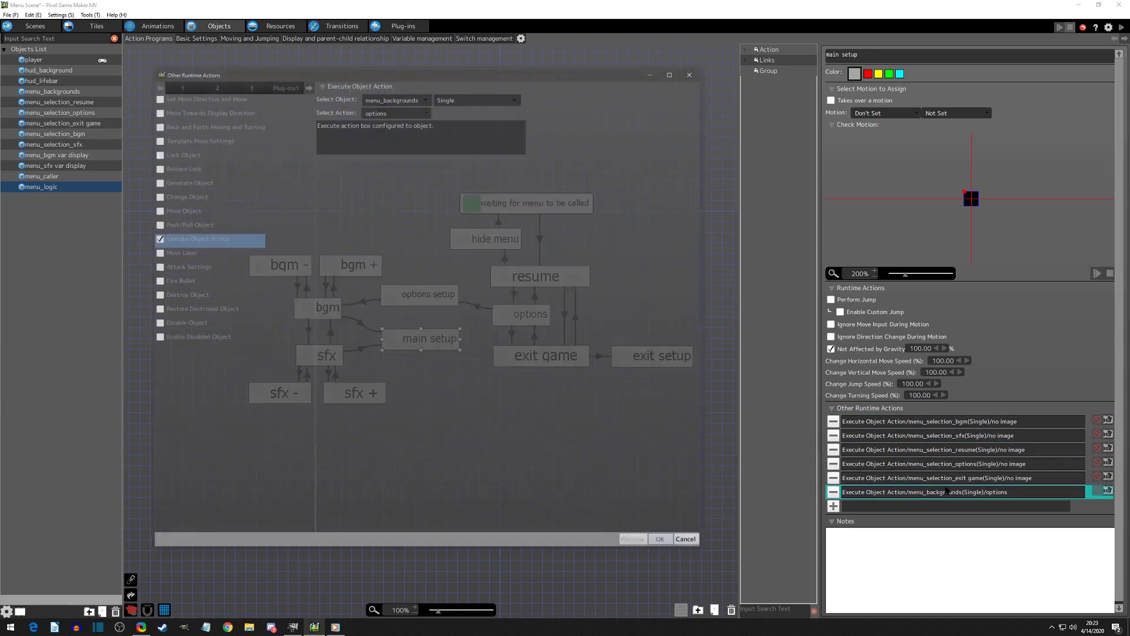
click(394, 111)
click(386, 131)
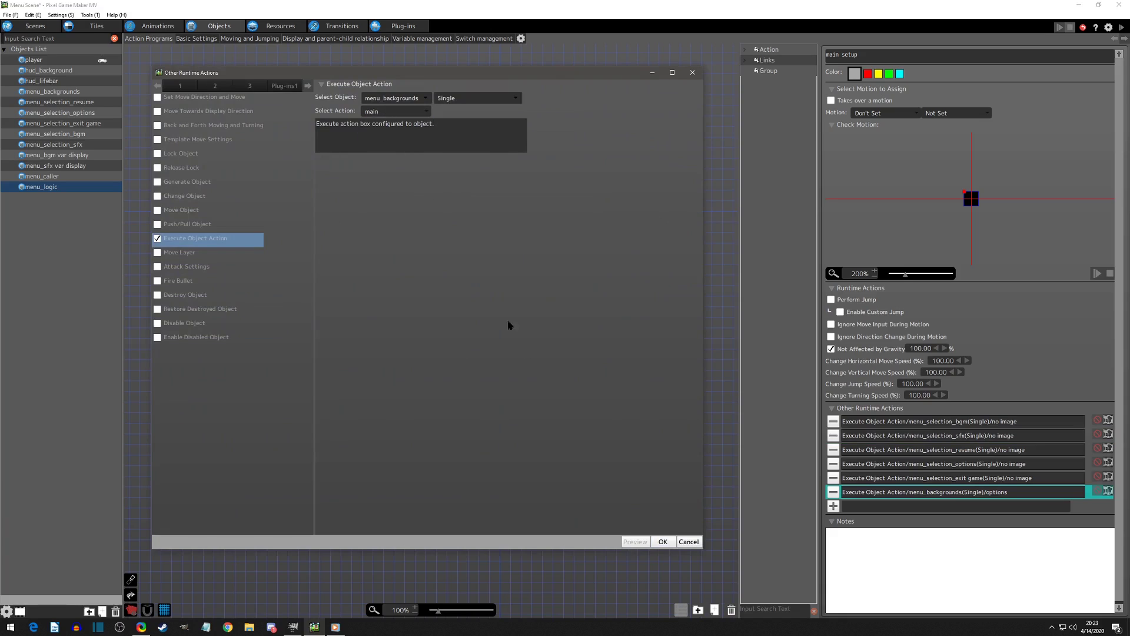
click(663, 542)
drag(955, 491, 961, 448)
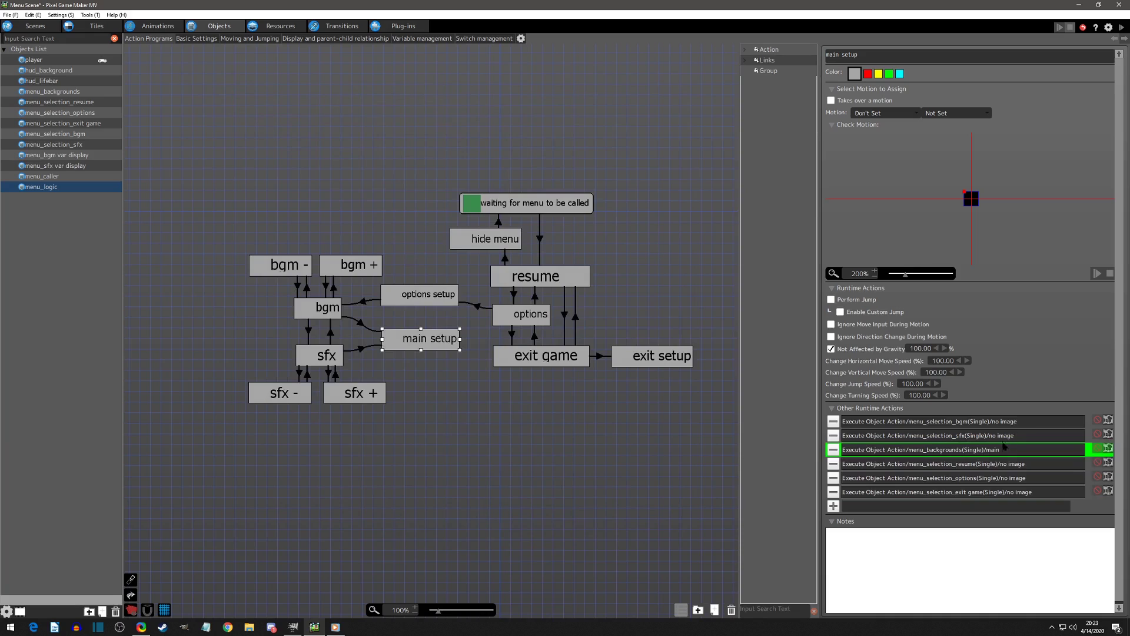
In main setup, set the menu_selection_resume action to off and the menu_selection_options action to on
double_click(962, 464)
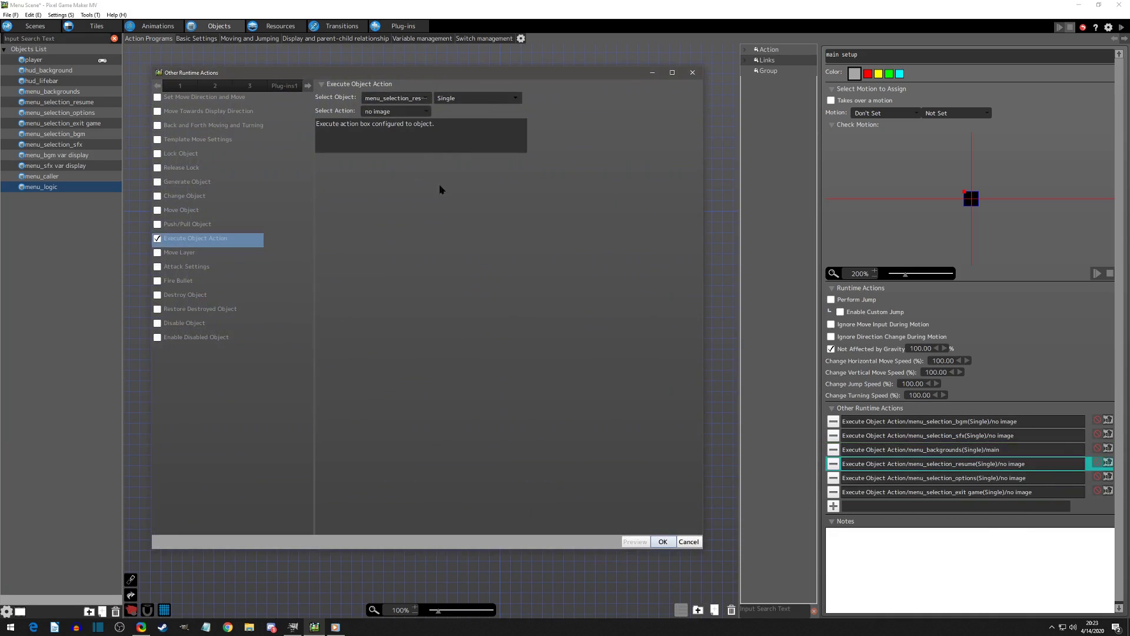
click(392, 111)
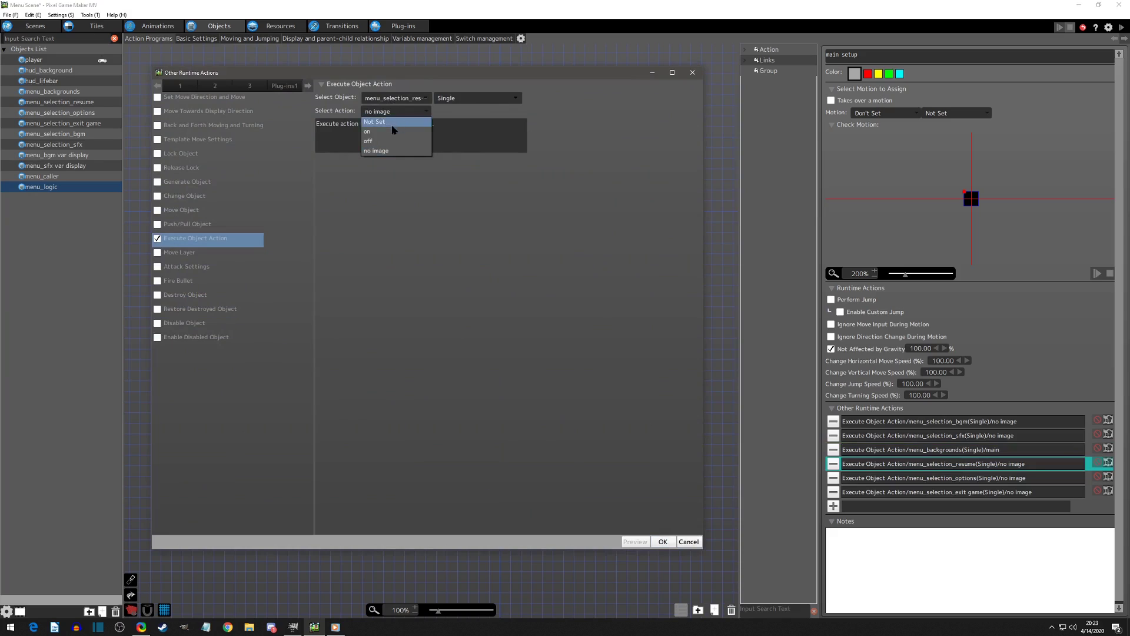
click(392, 144)
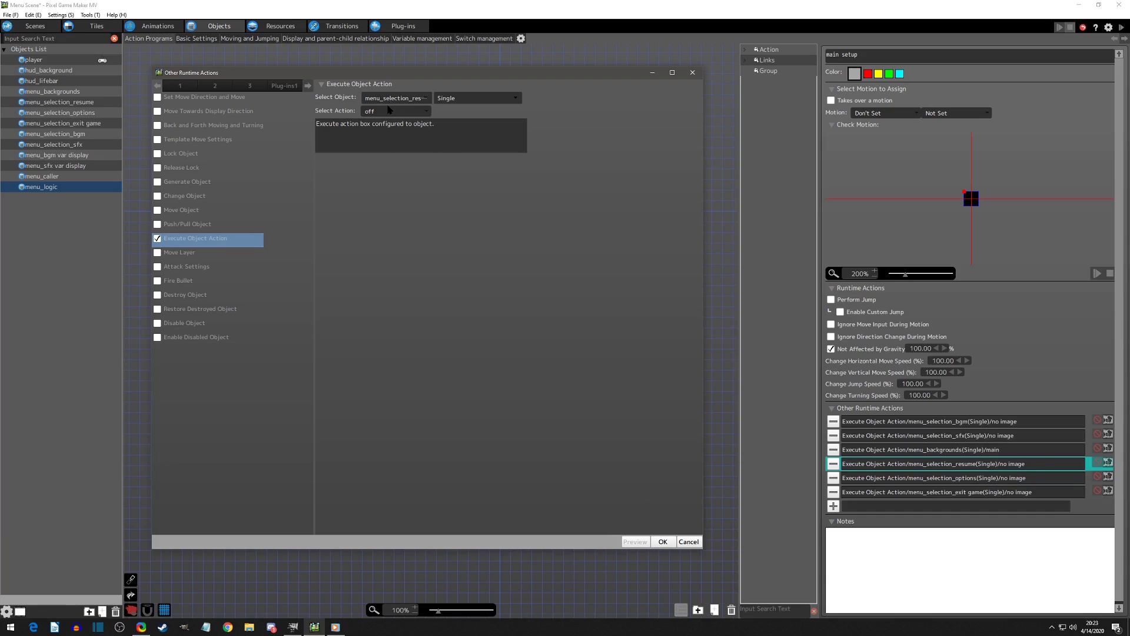
click(670, 542)
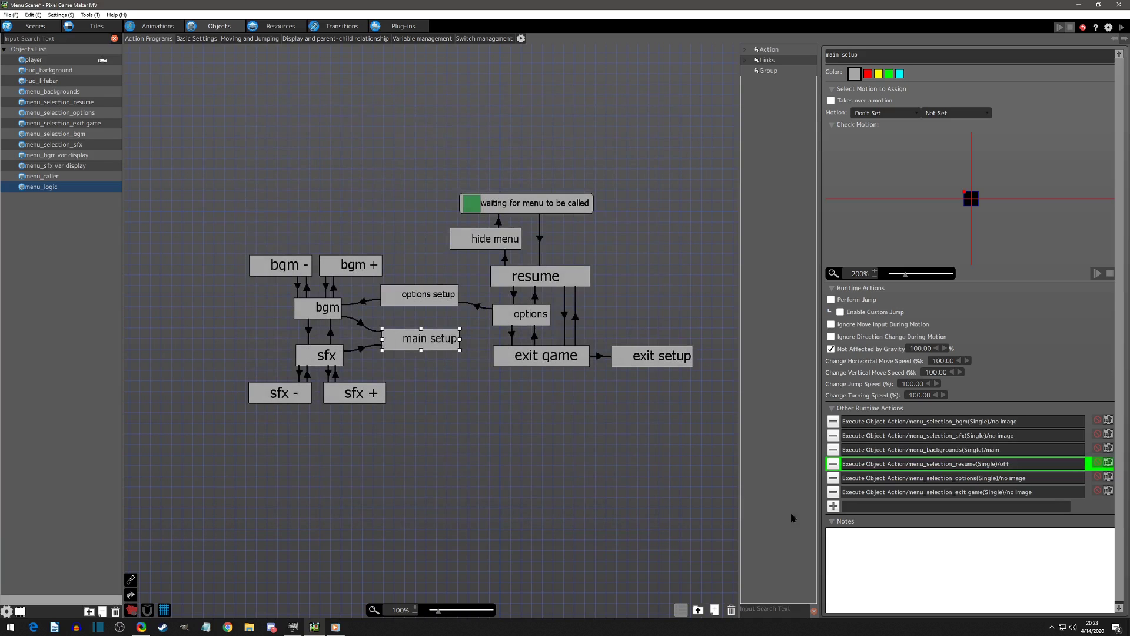
double_click(992, 476)
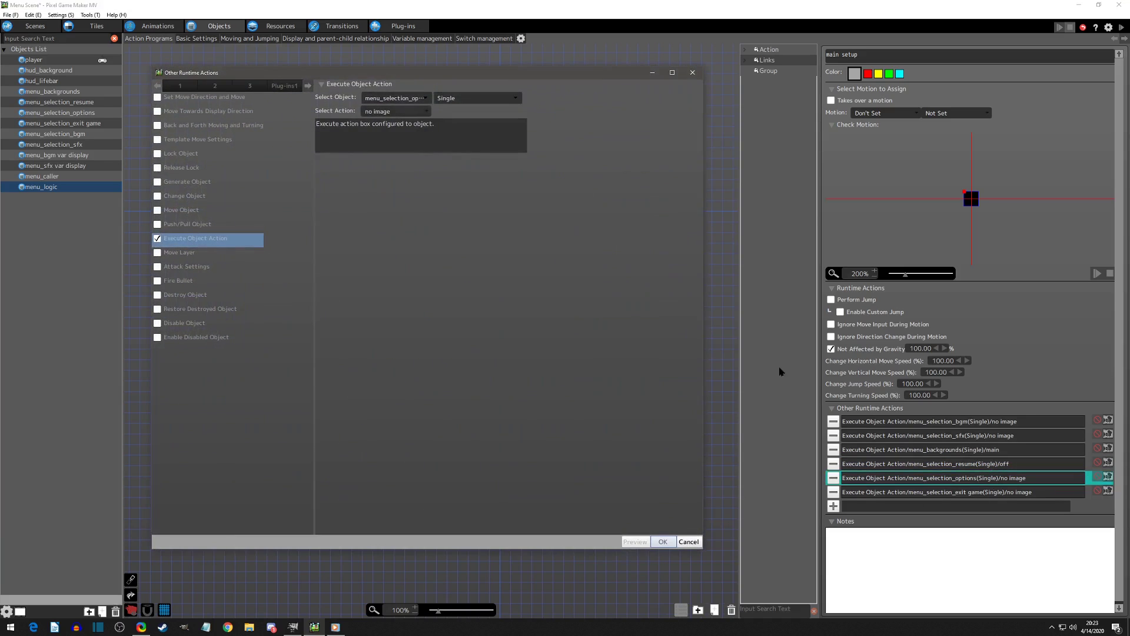
click(399, 111)
click(386, 131)
click(663, 541)
Set main setup's menu_selection_exit game action to off
double_click(909, 494)
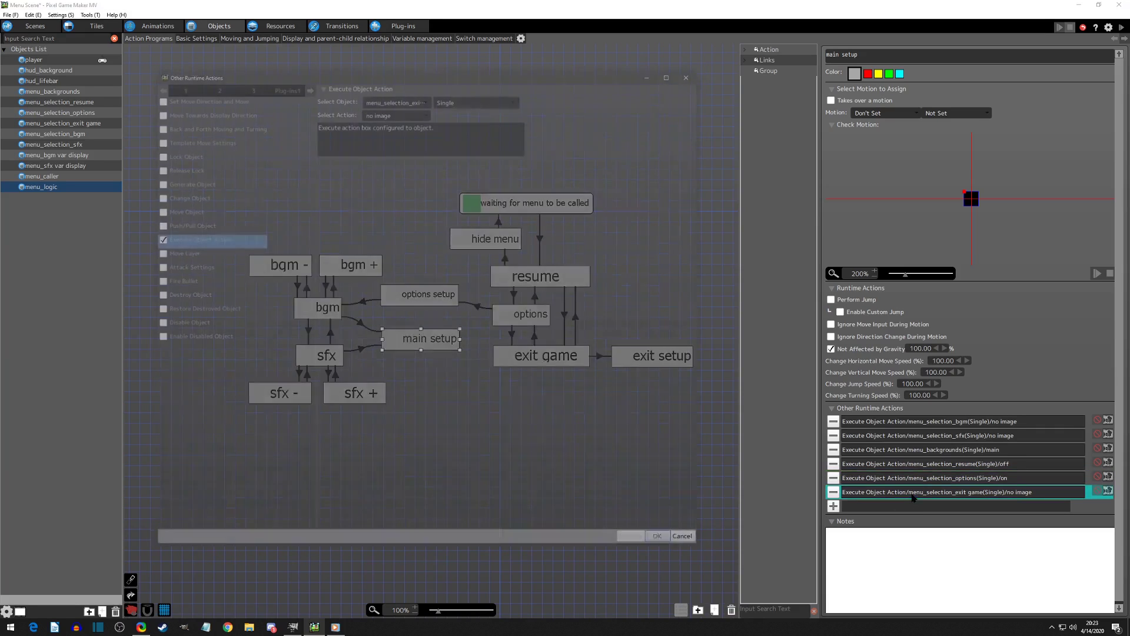
click(388, 112)
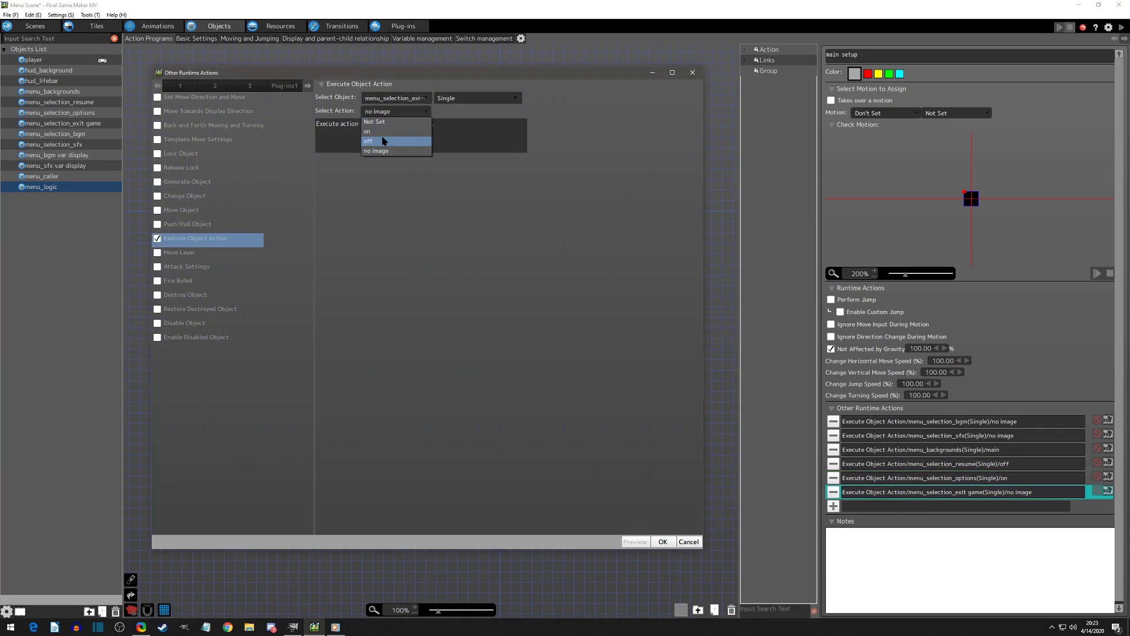
click(383, 141)
click(663, 541)
Link the main setup action to the options action
right_click(458, 345)
click(474, 351)
click(508, 312)
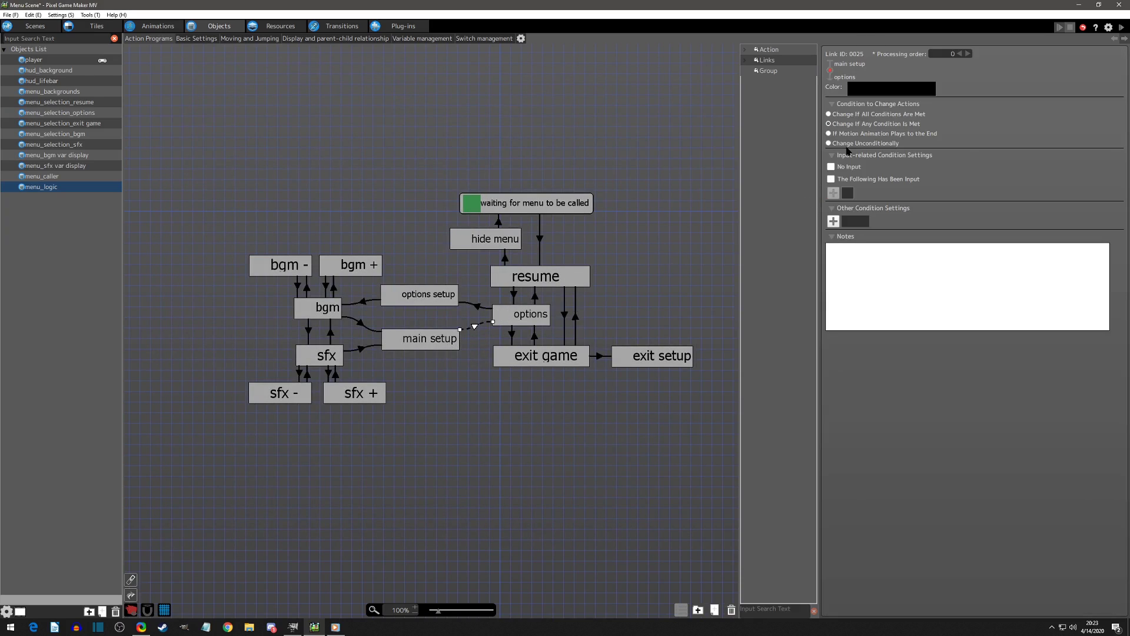
click(687, 262)
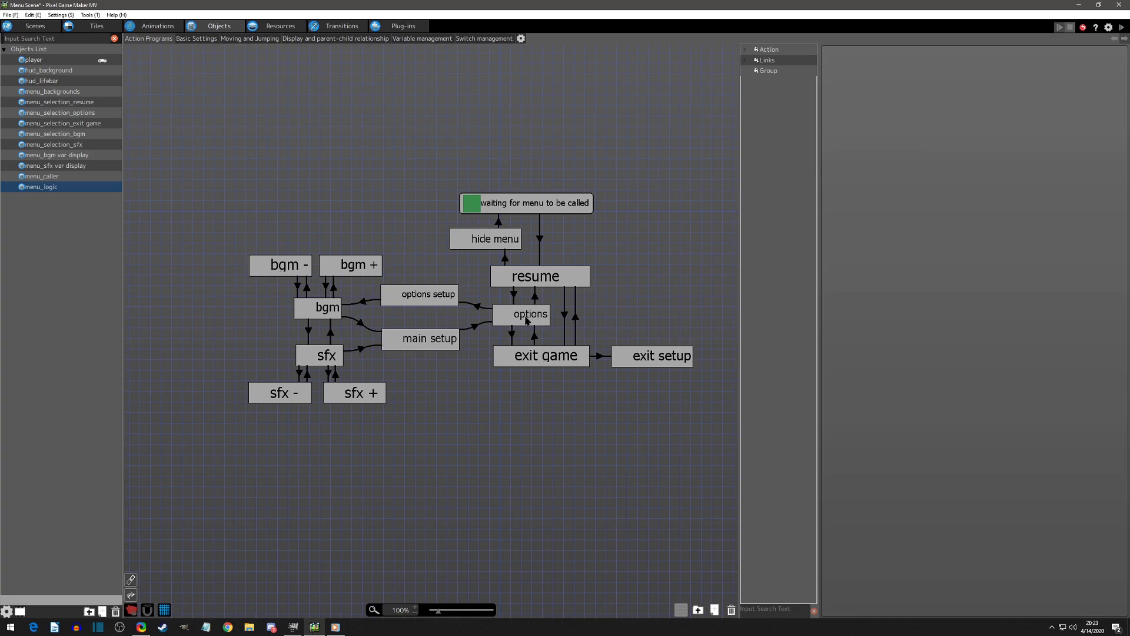
Start a test play and adjust the SFX and BGM volumes in the options submenu
click(1121, 27)
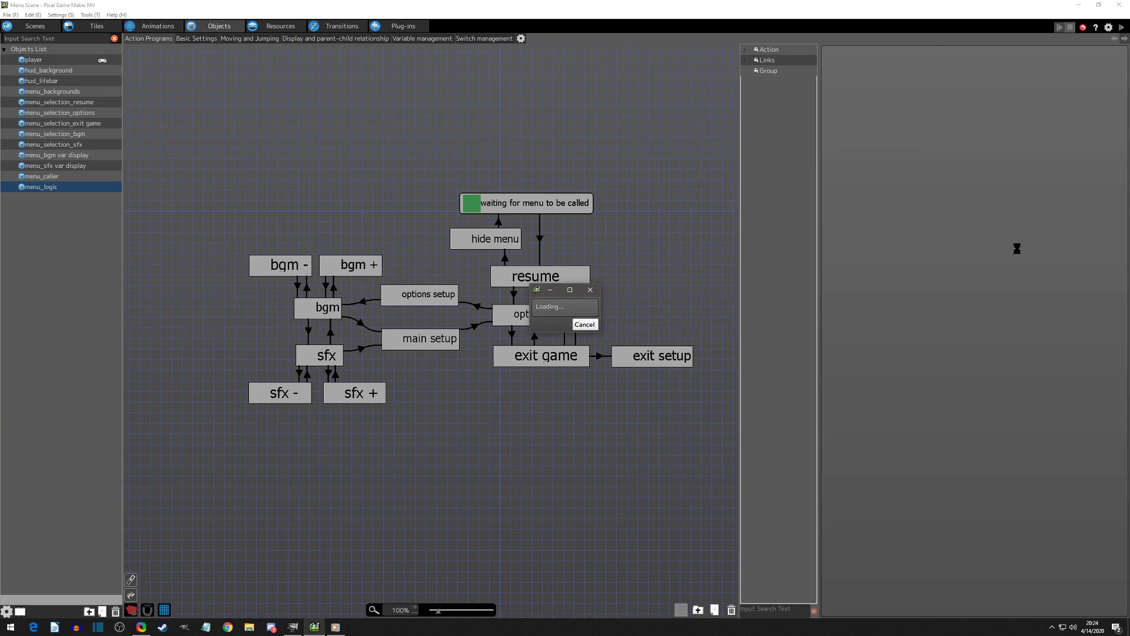
key(Escape)
key(Down)
key(Return)
key(Down)
key(Left)
key(Left)
key(Up)
key(Left)
key(Right)
key(Left)
key(Right)
key(Left)
key(Left)
key(Left)
key(Left)
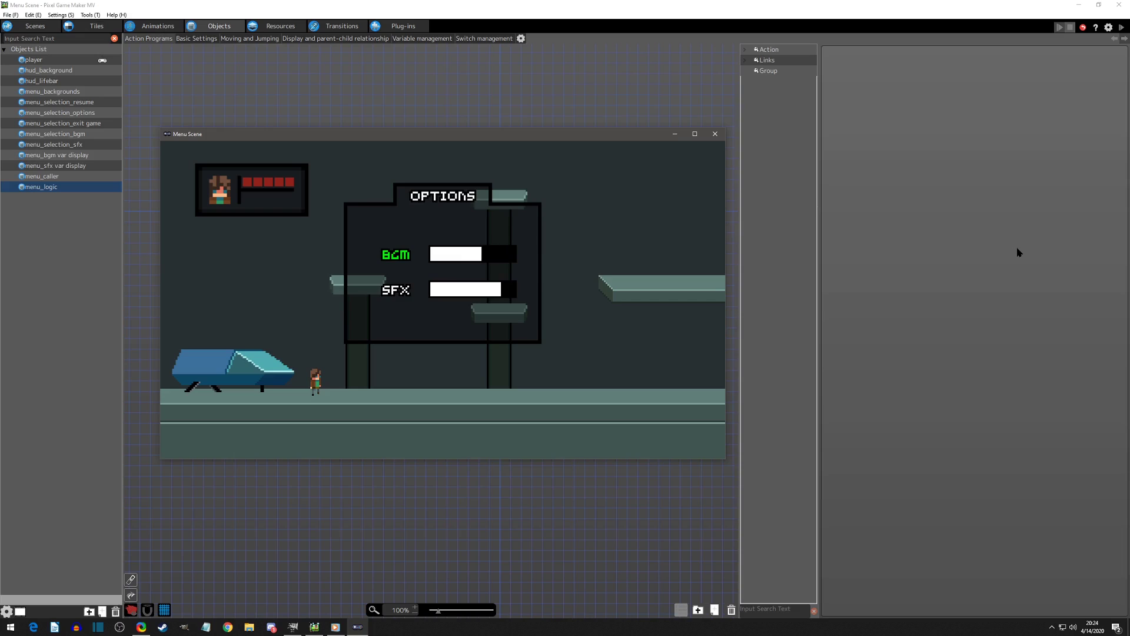
Test returning from the options submenu to the pause menu, and close the test play
key(Escape)
key(Down)
key(Up)
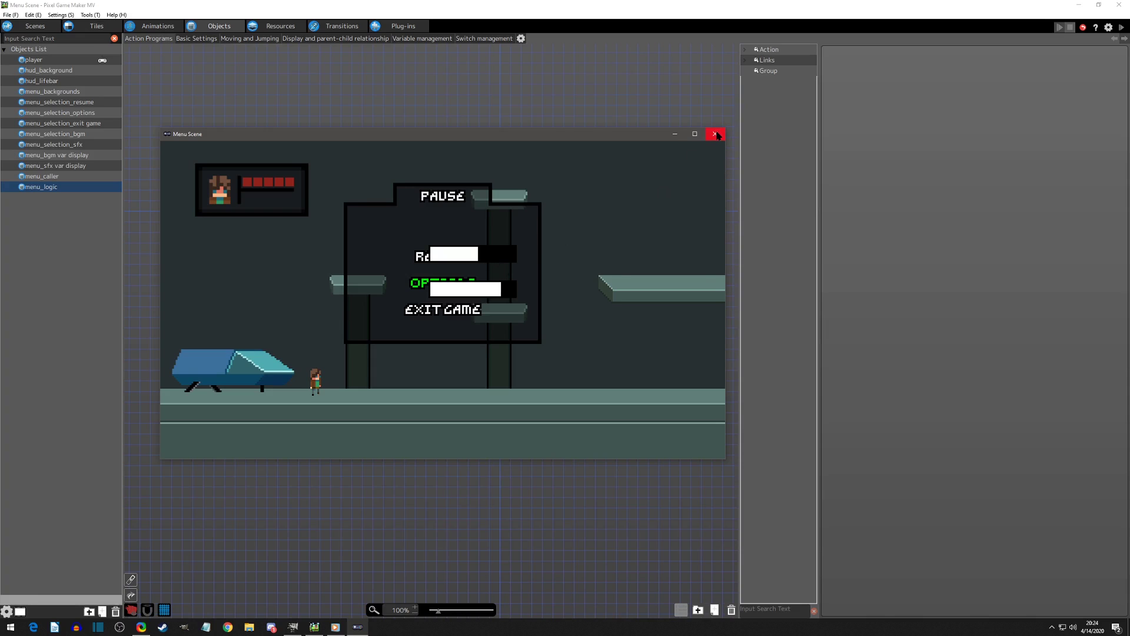
click(715, 134)
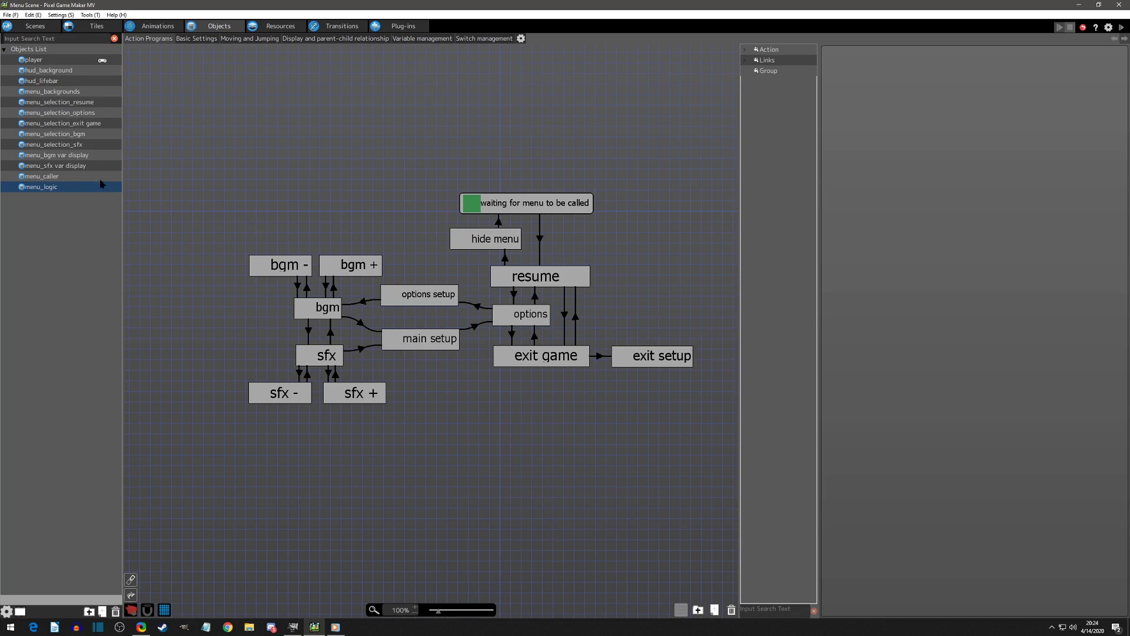
Review the var display objects' actions and the main setup and sfx actions in menu_logic
click(74, 155)
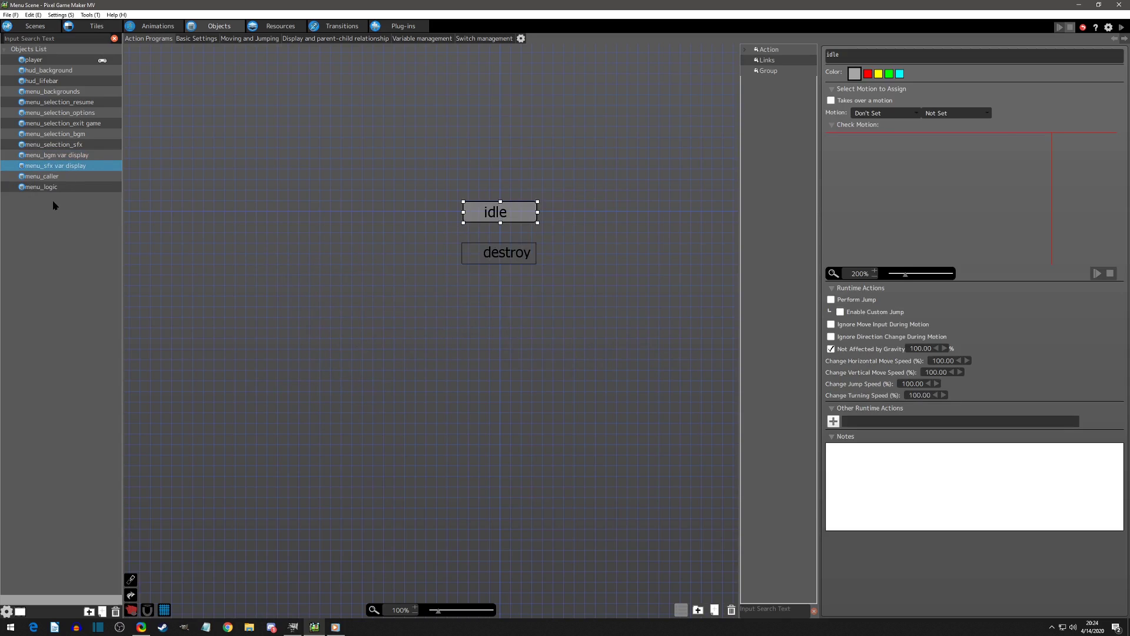
click(50, 187)
click(424, 343)
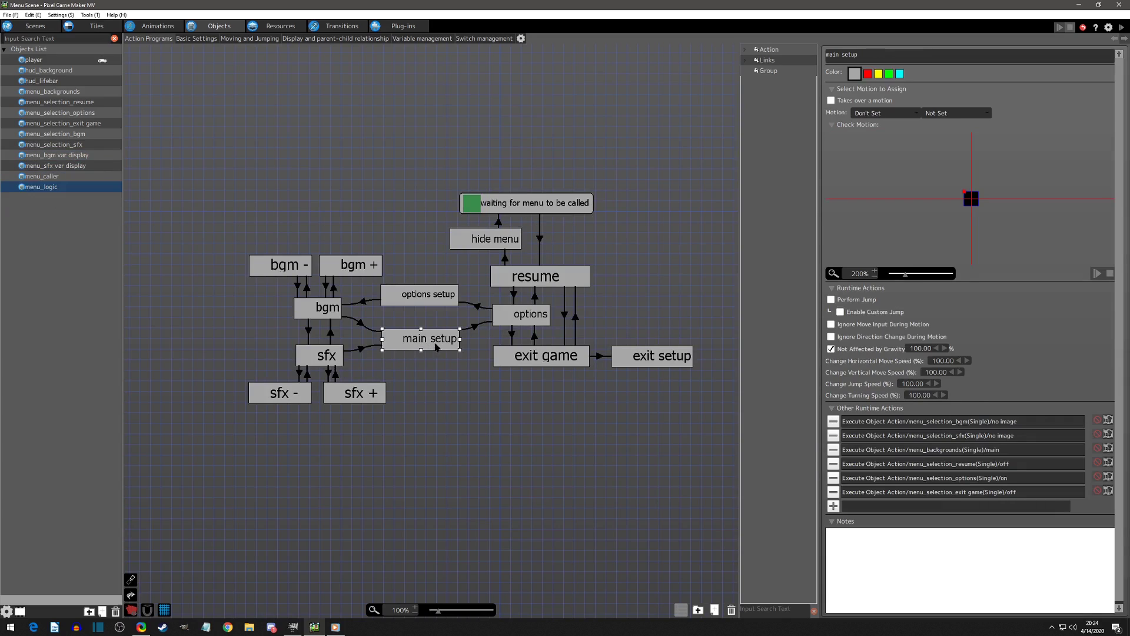
click(332, 360)
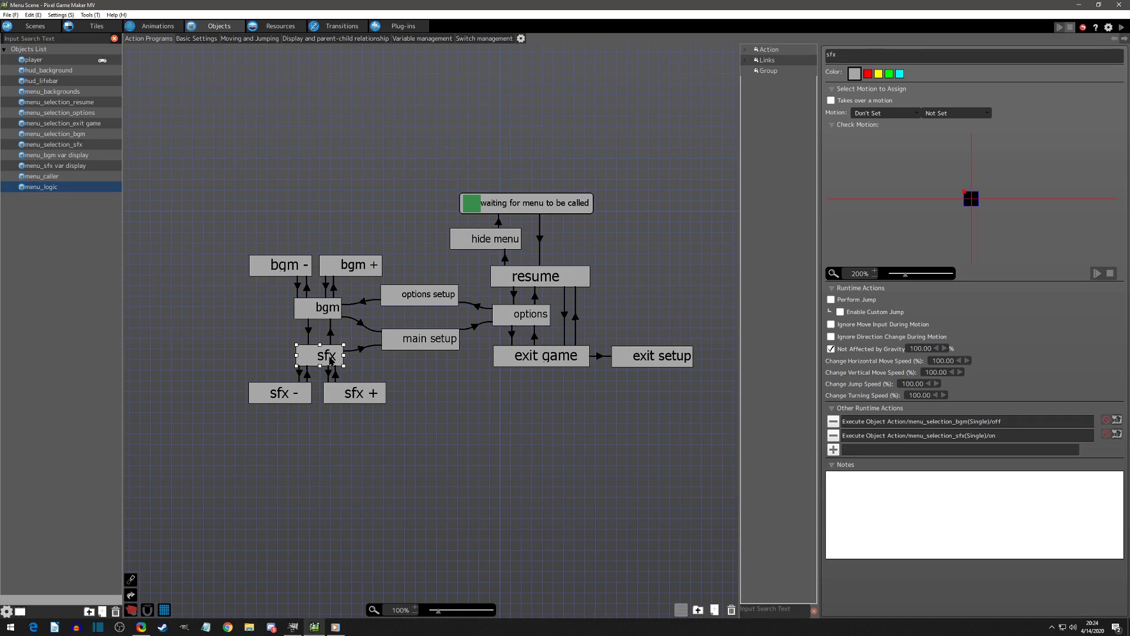
click(398, 347)
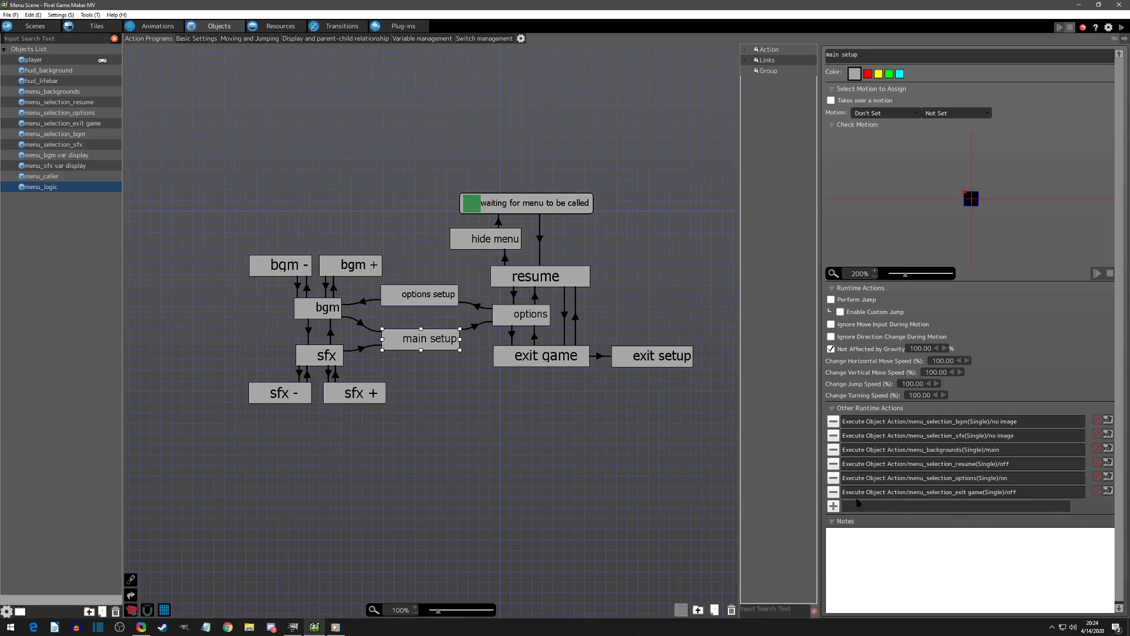
Link the idle action to the destroy action in the menu_bgm var display object
click(65, 155)
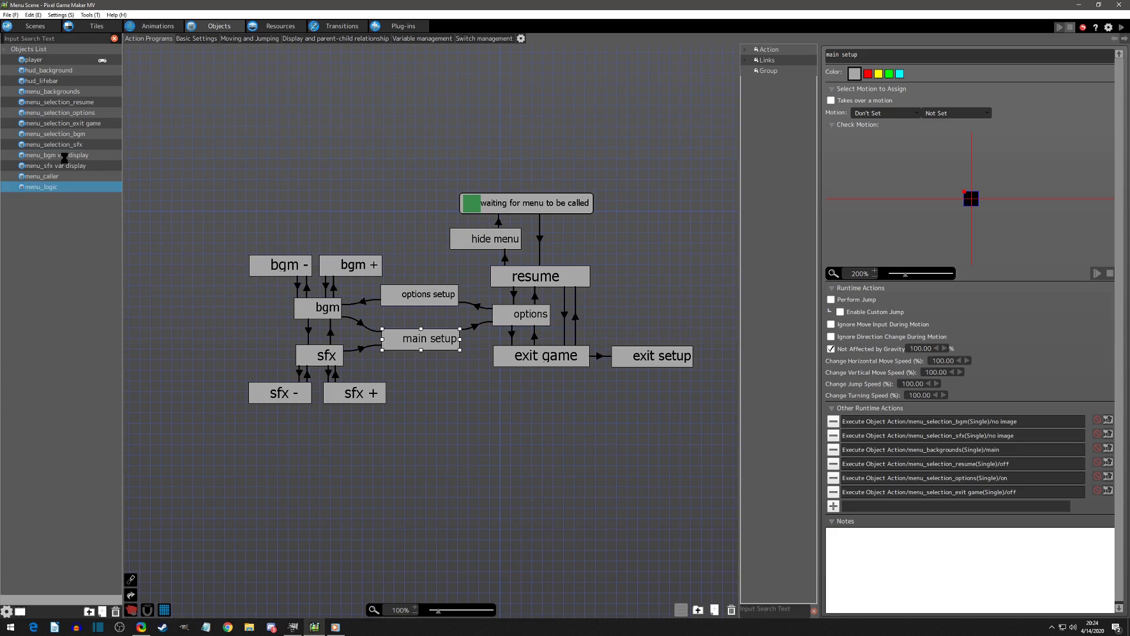
right_click(500, 215)
click(518, 234)
click(501, 246)
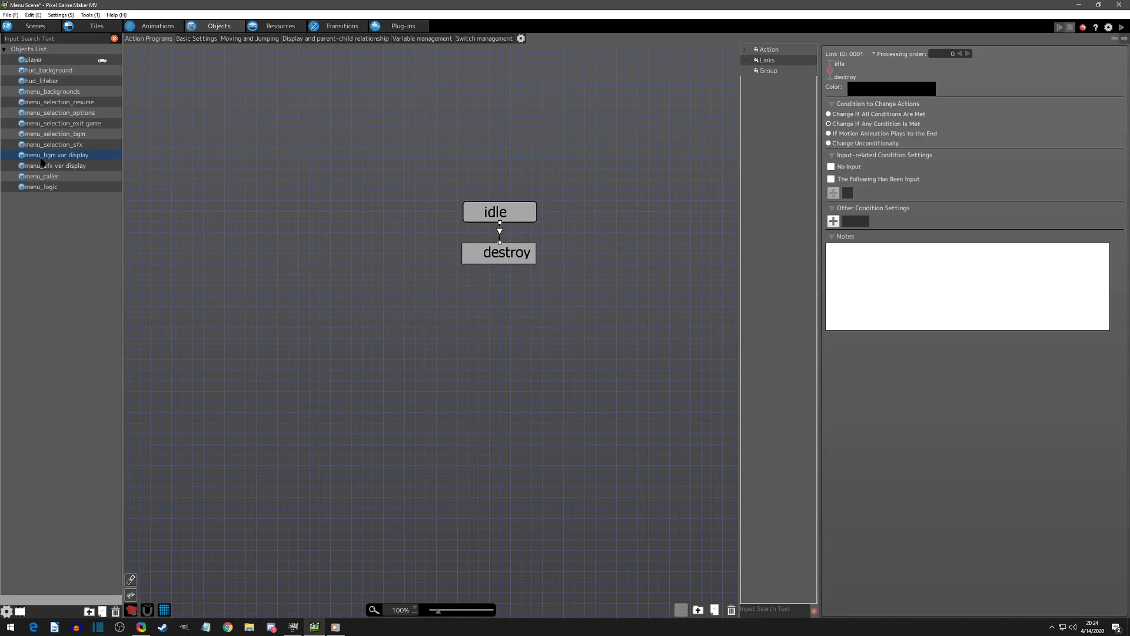
Set the menu_bgm var display's idle-to-destroy link to trigger when menu_logic's action changes to main setup
click(833, 221)
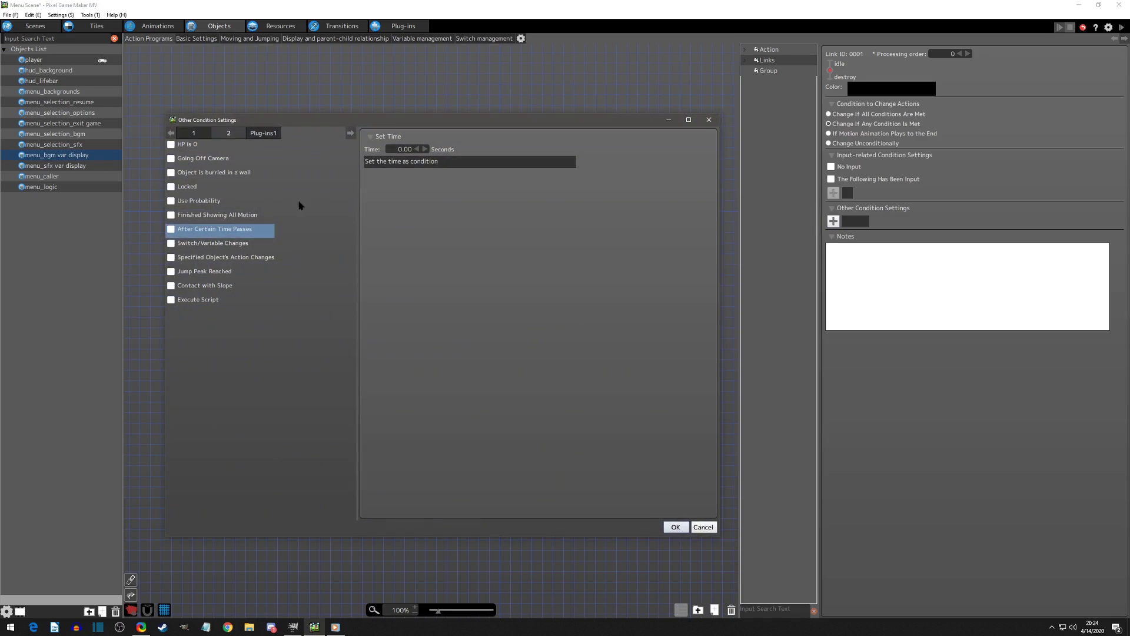
click(171, 258)
click(411, 152)
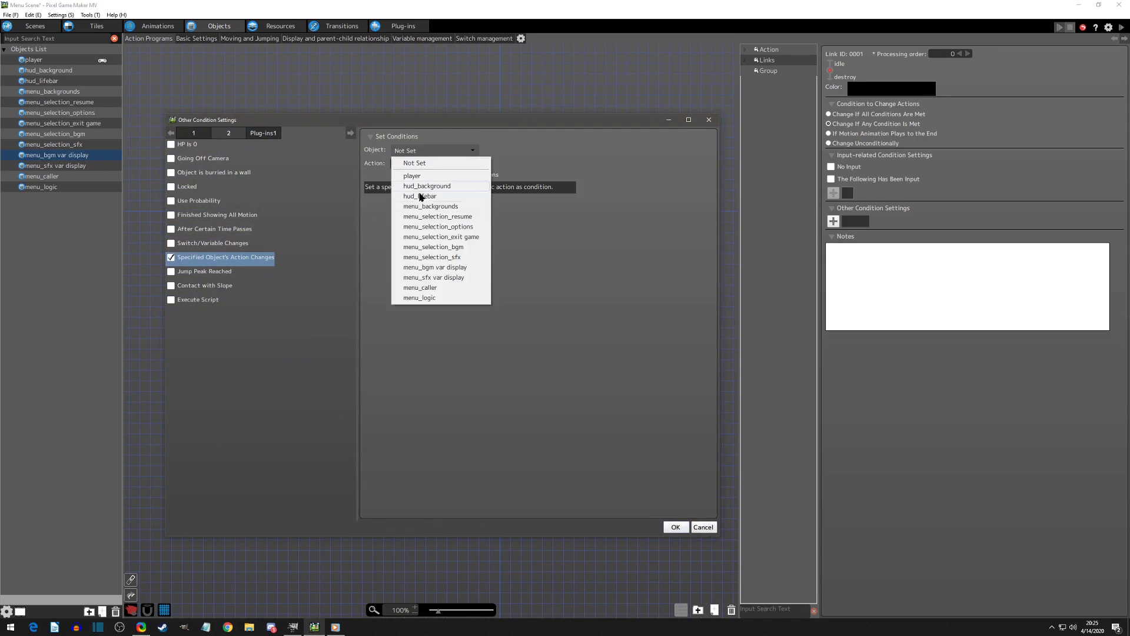
click(425, 299)
click(430, 165)
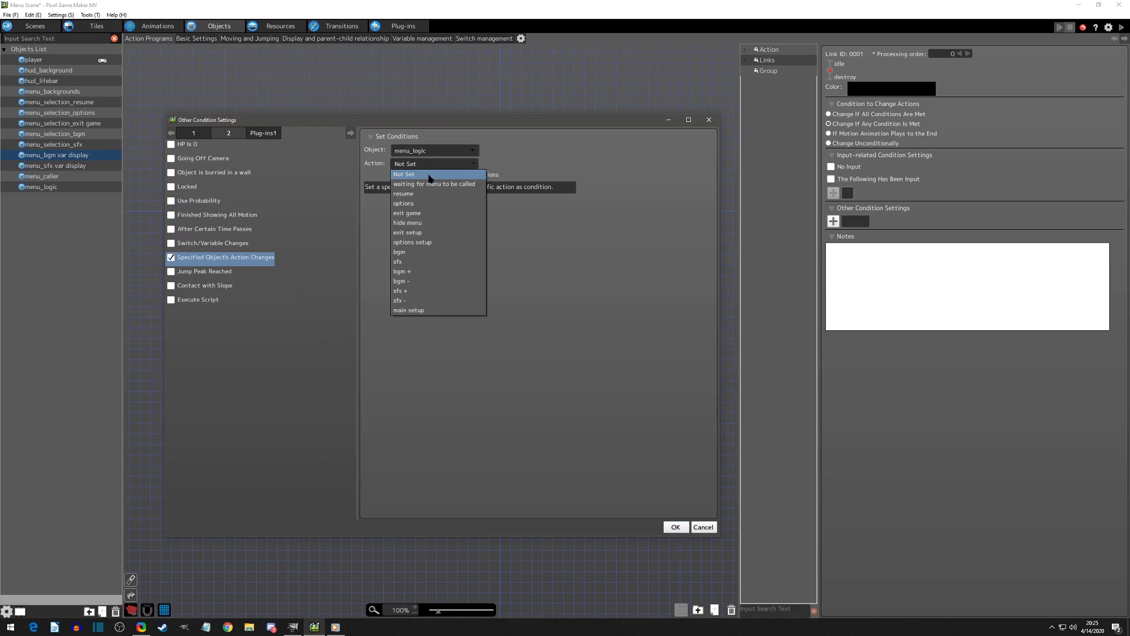
click(427, 312)
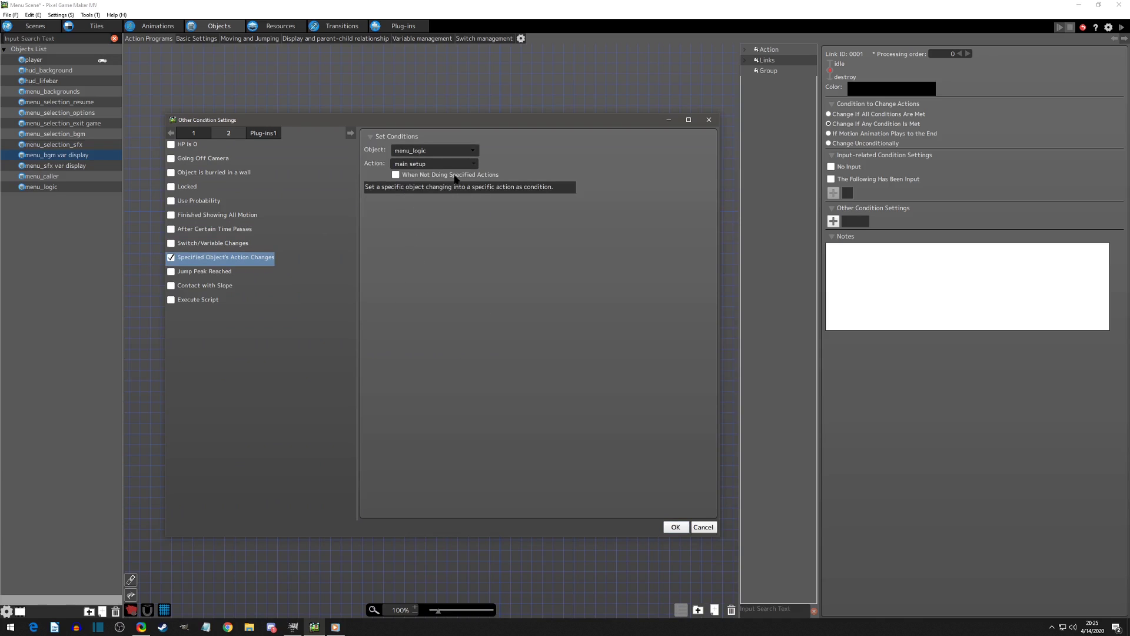
click(675, 527)
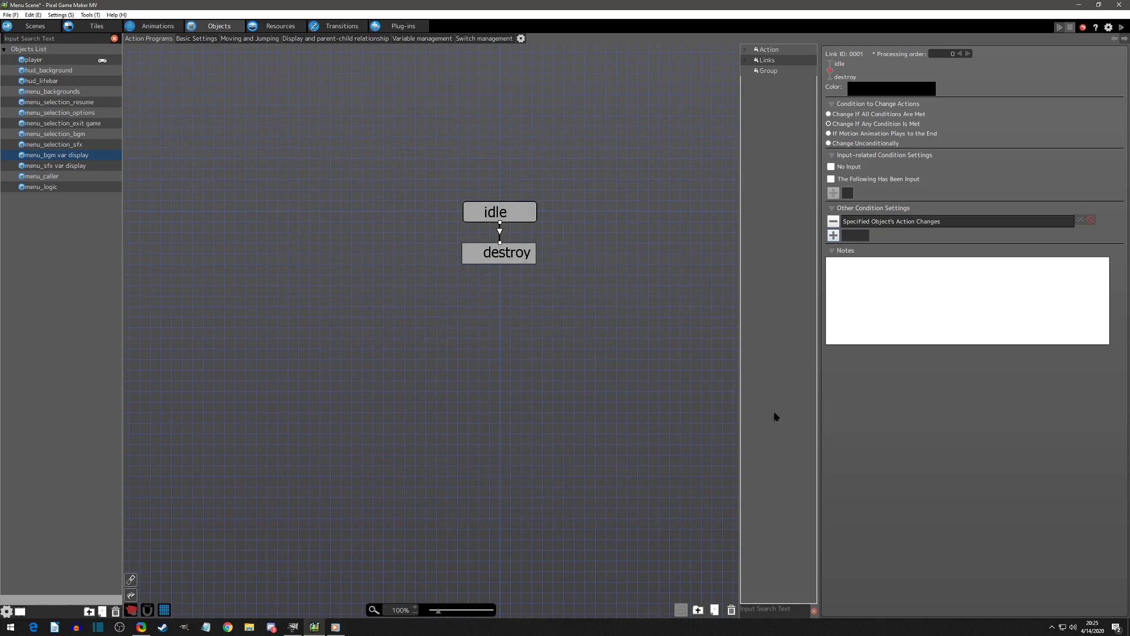
click(505, 259)
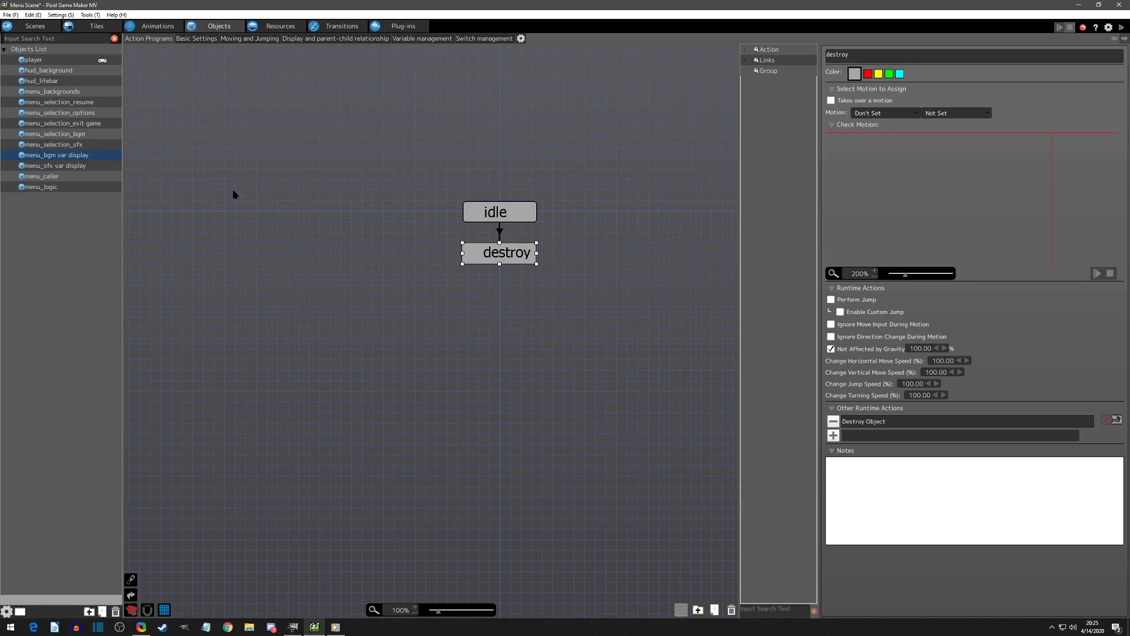
Link the idle action to the destroy action in the menu_sfx var display object
click(76, 165)
right_click(502, 217)
click(529, 232)
click(491, 253)
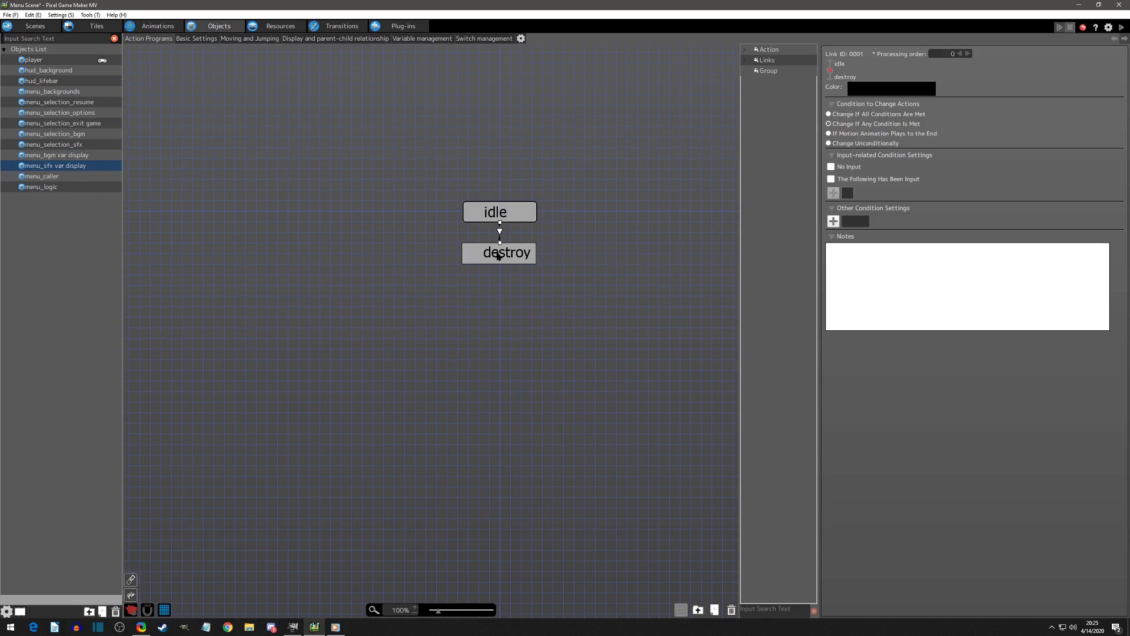
Add a Specified Object's Action Changes condition to the menu_sfx var display link, using menu_logic's main setup action
click(832, 221)
click(441, 151)
click(423, 300)
click(433, 165)
click(409, 310)
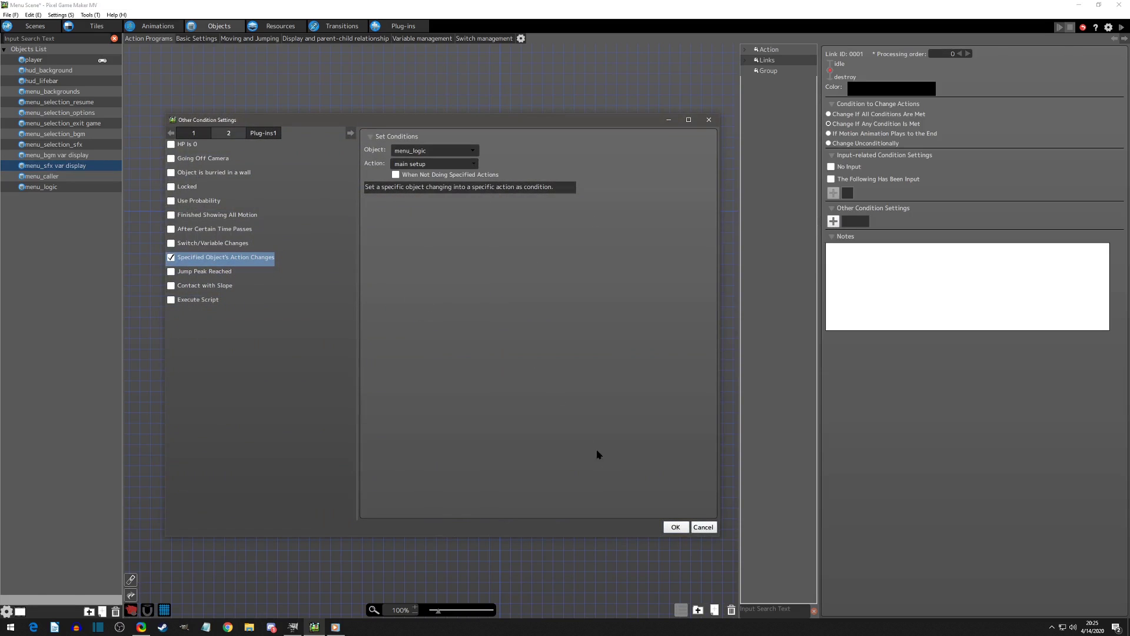
click(675, 527)
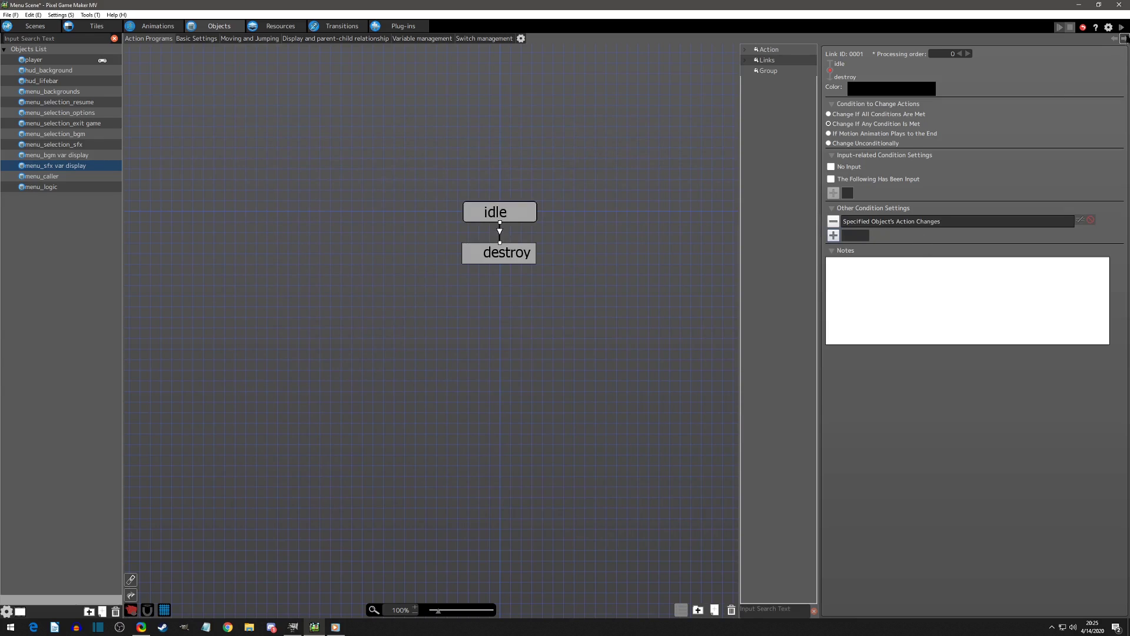
Start a test play, lower the BGM and SFX volumes in the options submenu, and return to the pause menu
click(1121, 29)
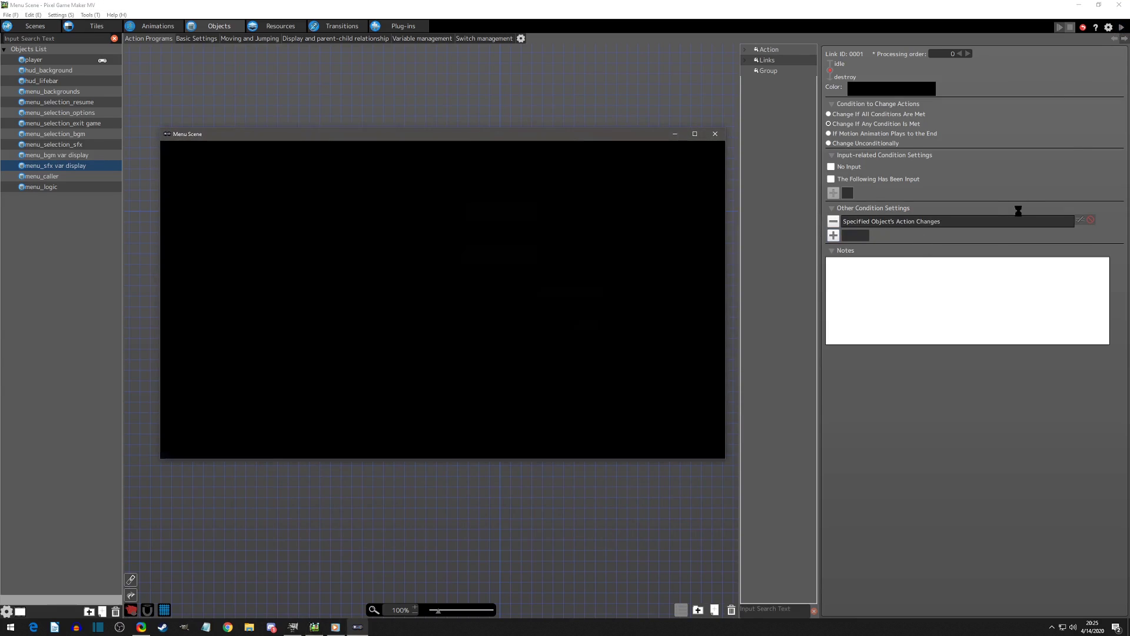
key(Return)
key(Left)
key(Down)
key(Left)
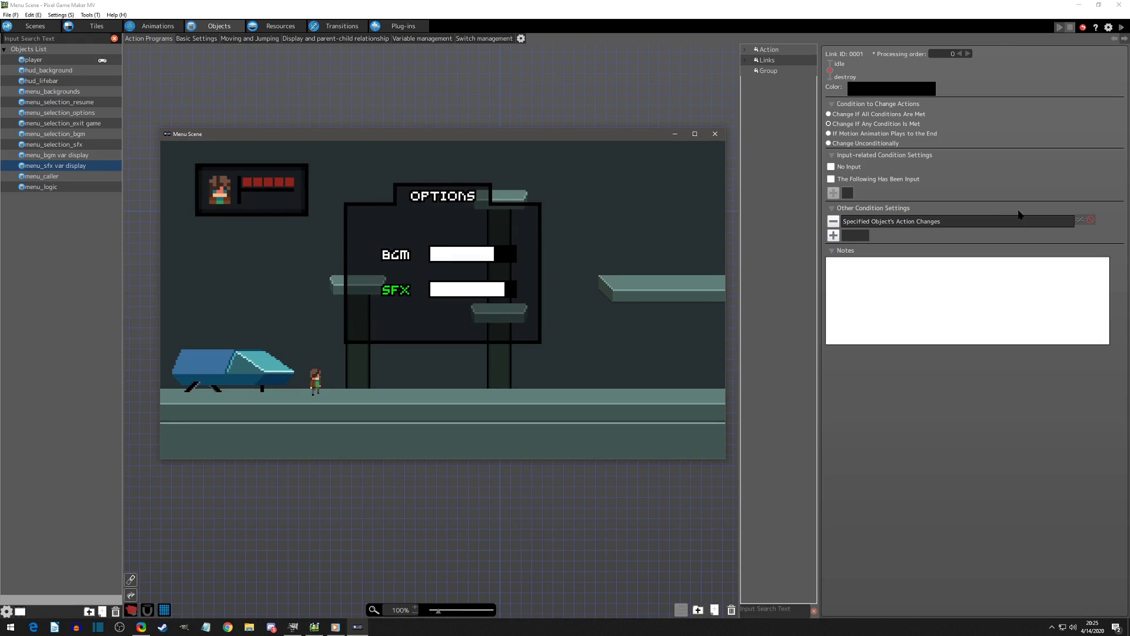
key(x)
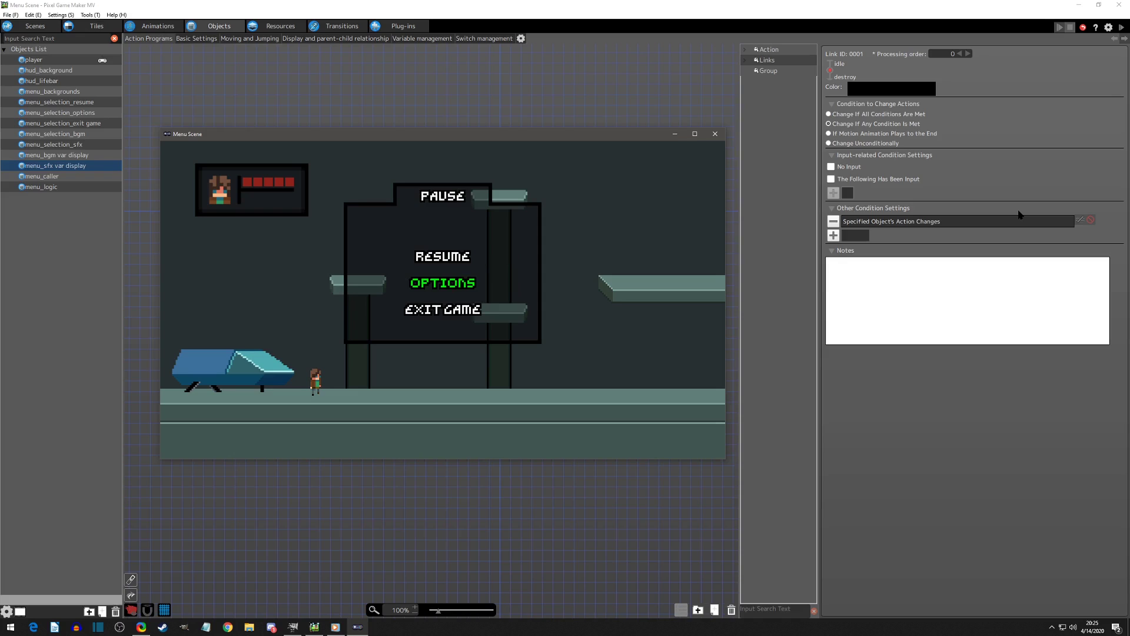
Examine the running objects in the test play's object data for leftover volume displays, and close the object information
mouse_move(695, 203)
click(264, 147)
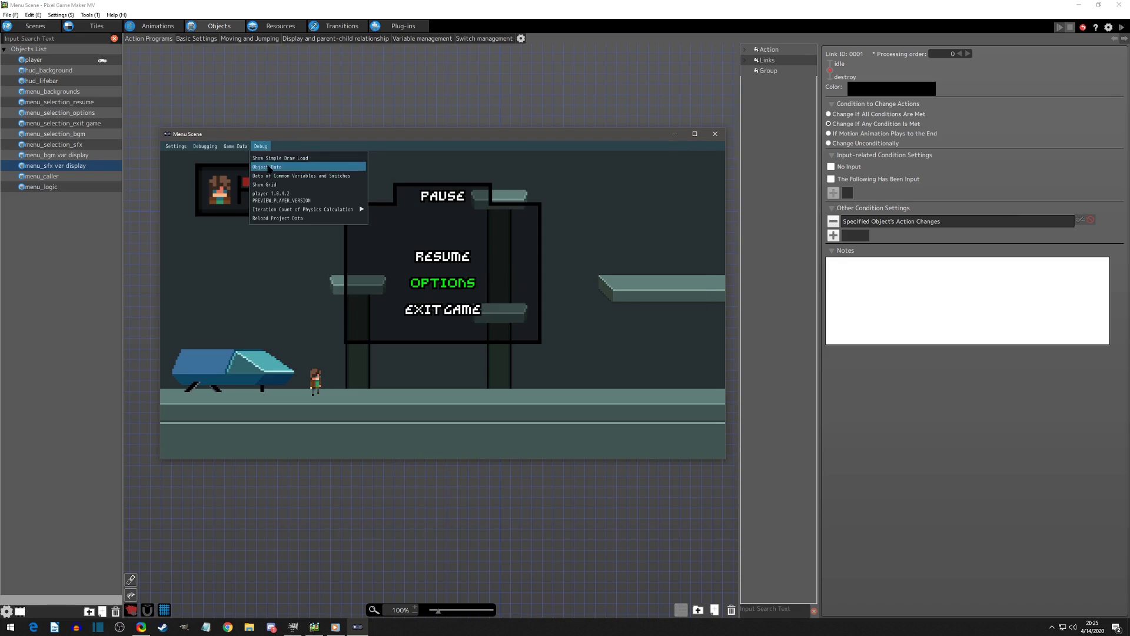
click(277, 167)
drag(697, 202, 702, 323)
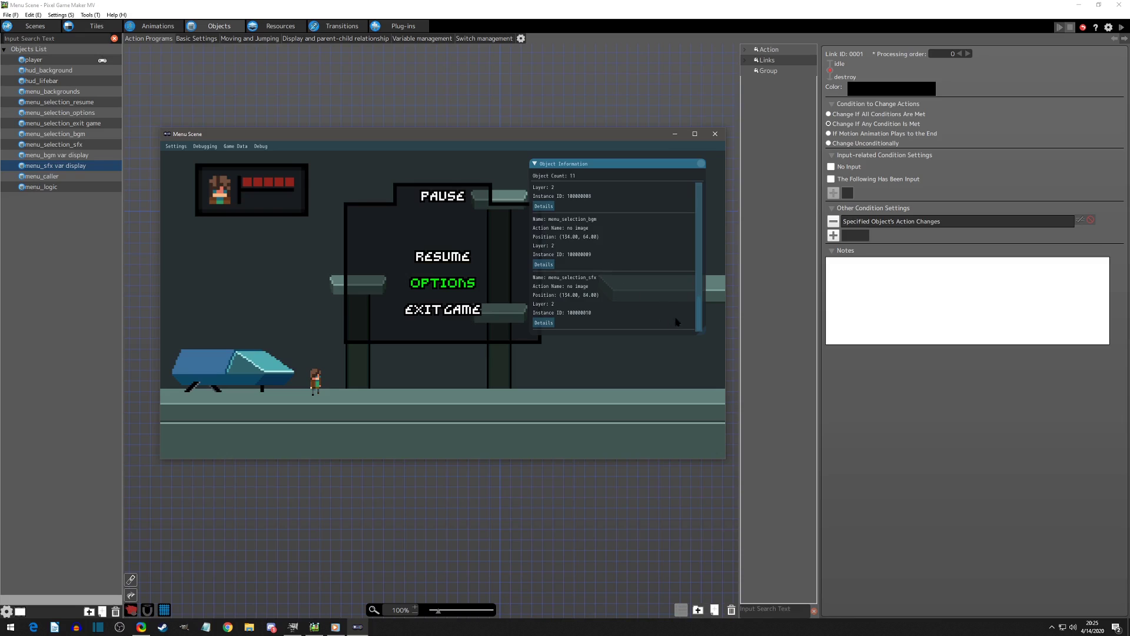
drag(701, 316, 700, 164)
click(701, 164)
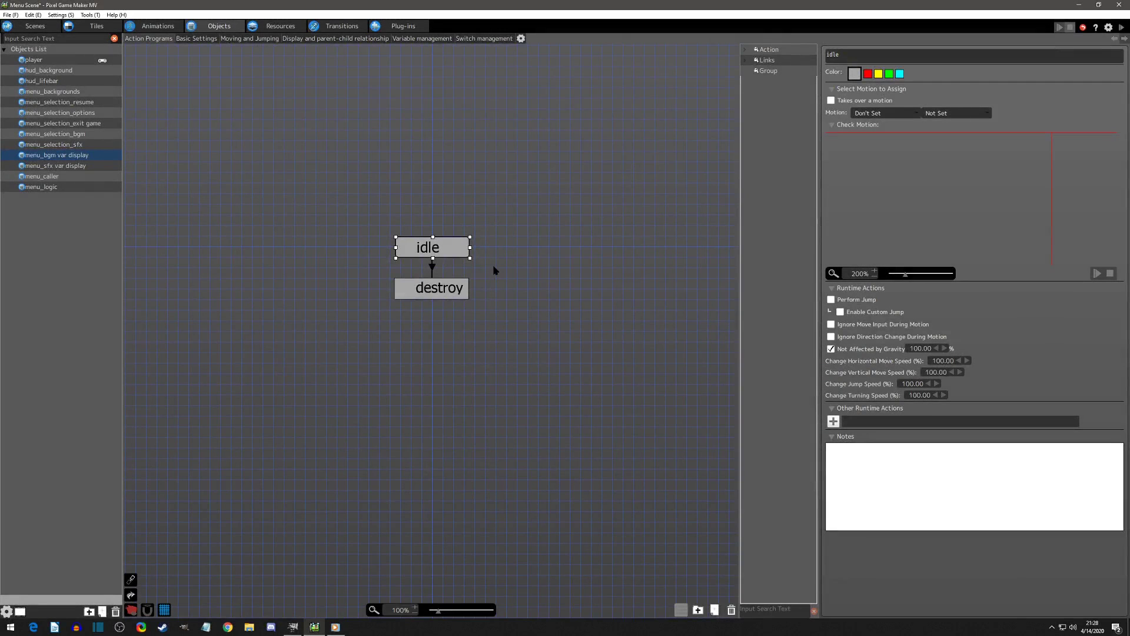
Review the menu_bgm var display's destroy action and basic settings, and check the menu_sfx var display object
click(453, 290)
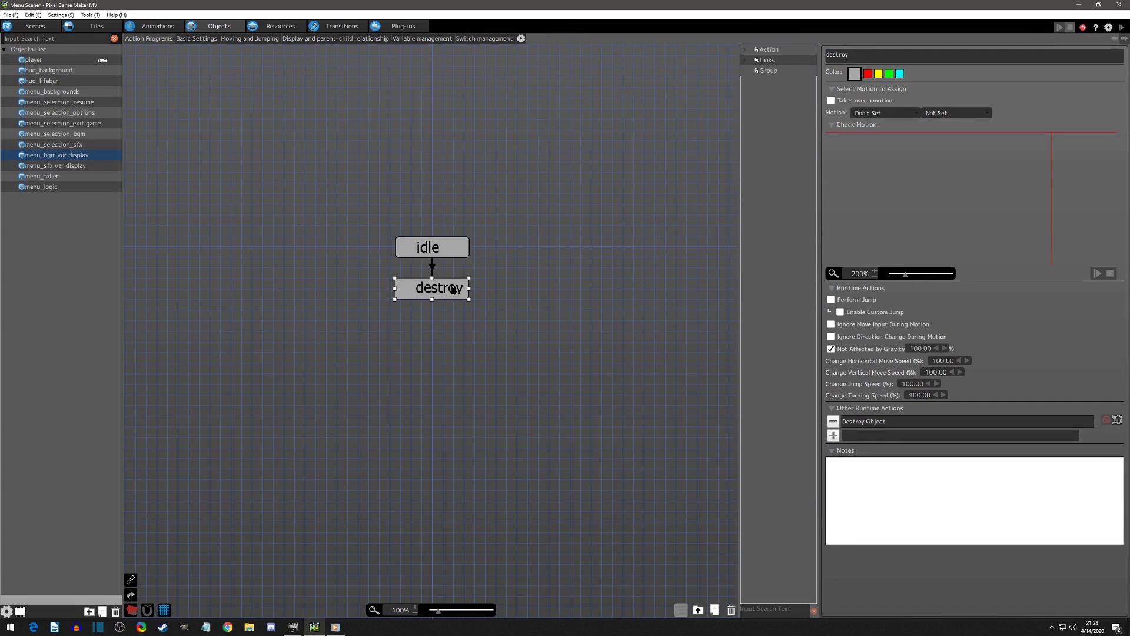
click(199, 39)
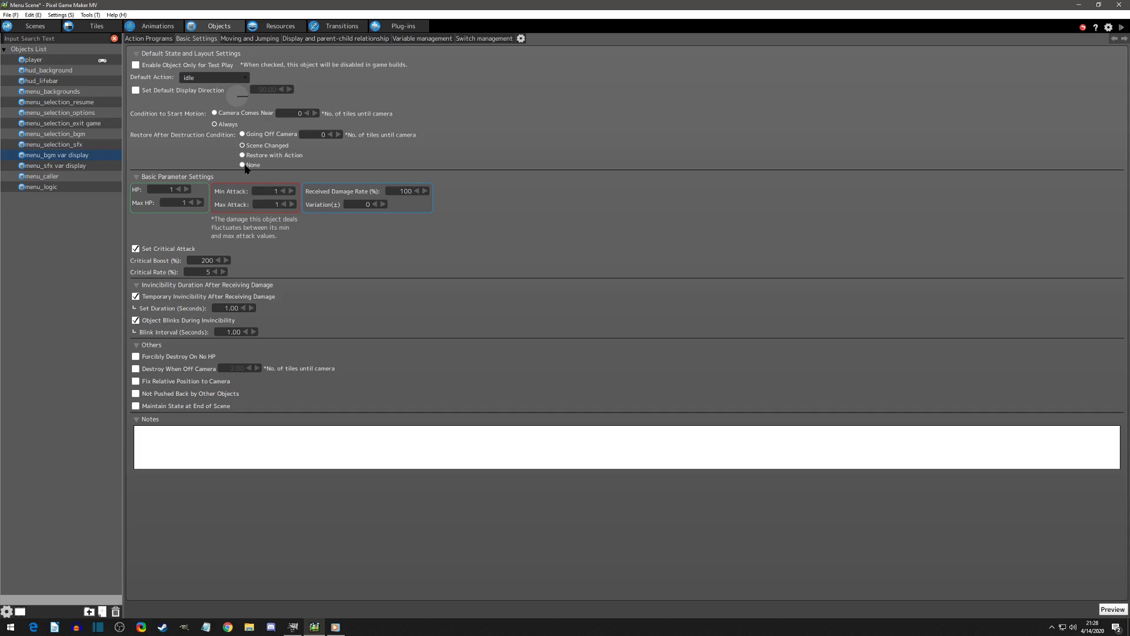
click(63, 165)
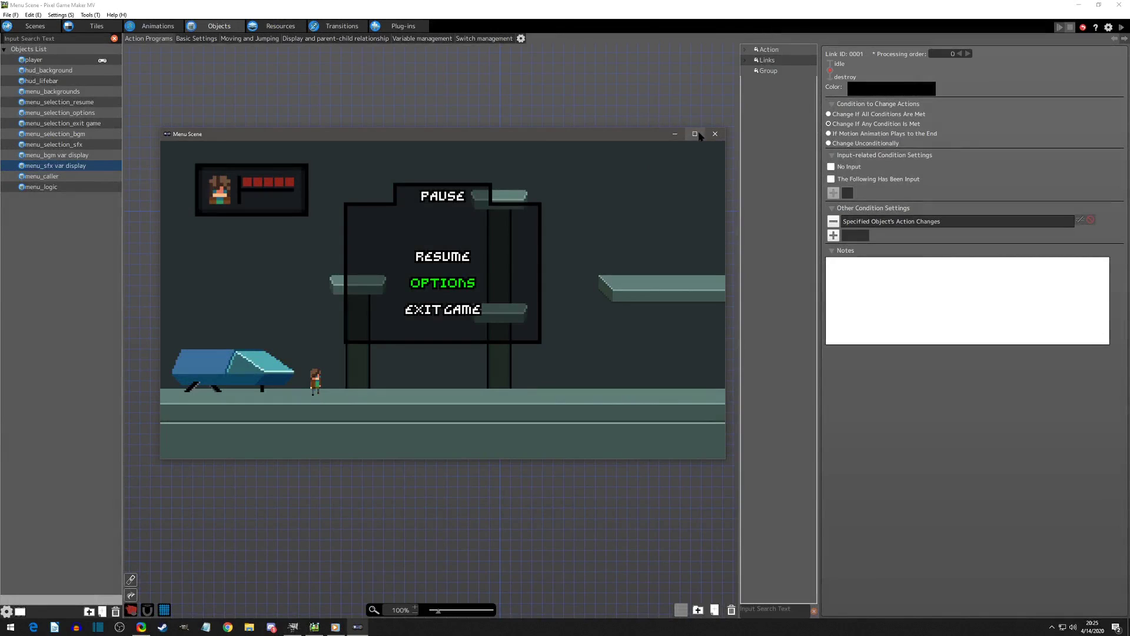
Test changing the pause menu selection and resuming the game in the test play
key(Down)
key(Up)
key(Return)
key(Escape)
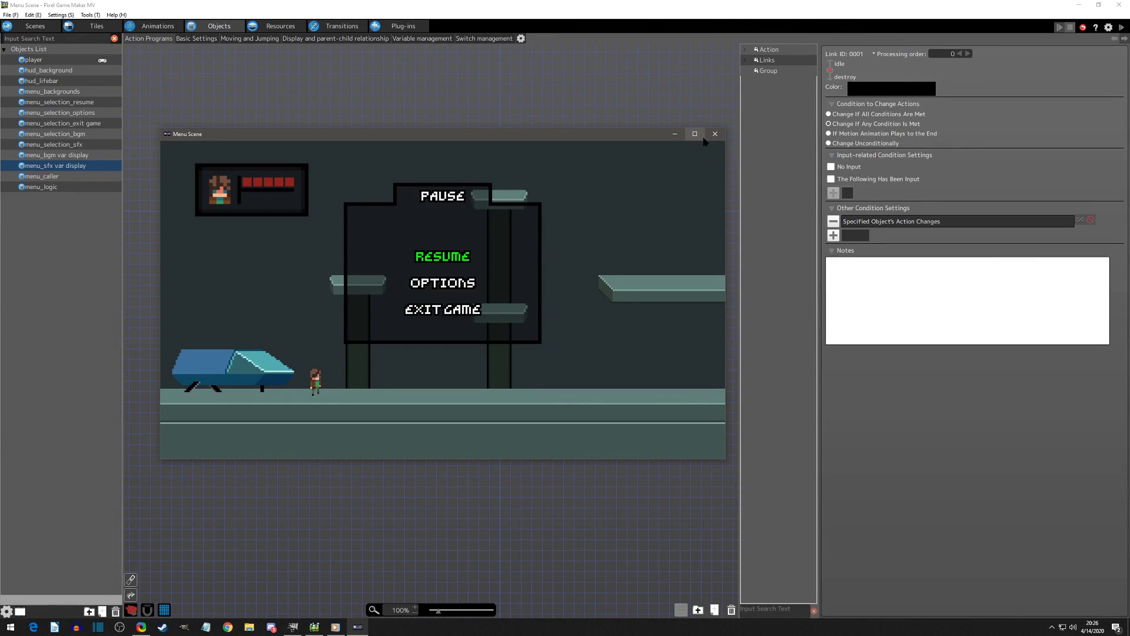
key(Return)
Run and jump the player character around the scene to test gameplay after leaving the menu
key(Right)
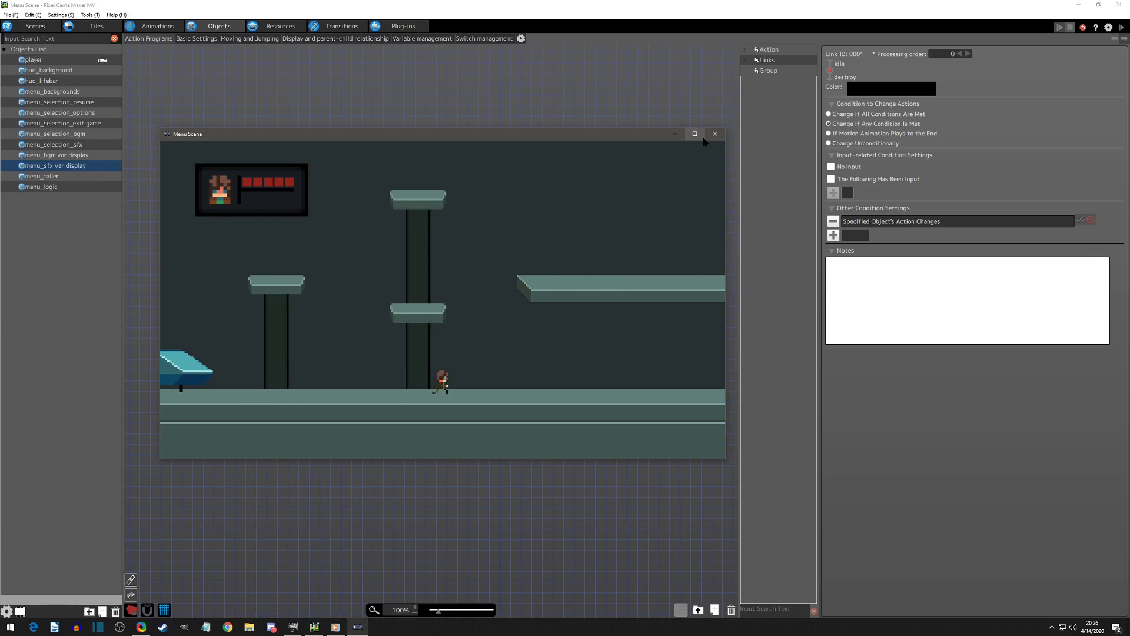
key(space)
key(Left)
key(space)
key(Right)
key(Left)
key(Left)
key(space)
Pause the game while the character is in mid-air, open the options submenu, and return to the pause menu
key(Escape)
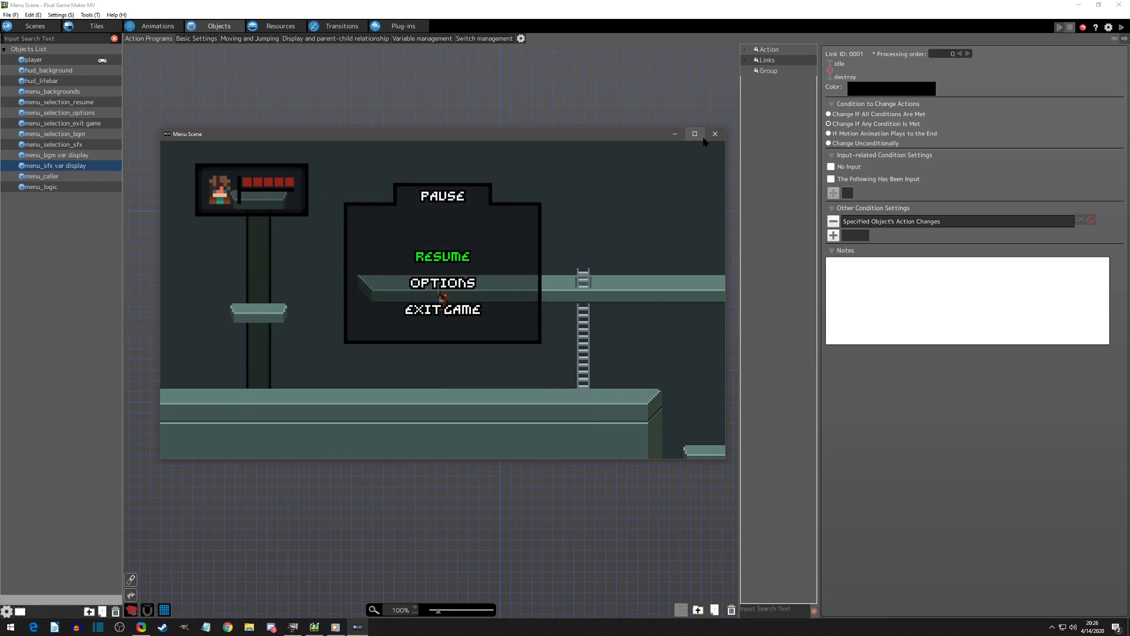
key(Down)
key(space)
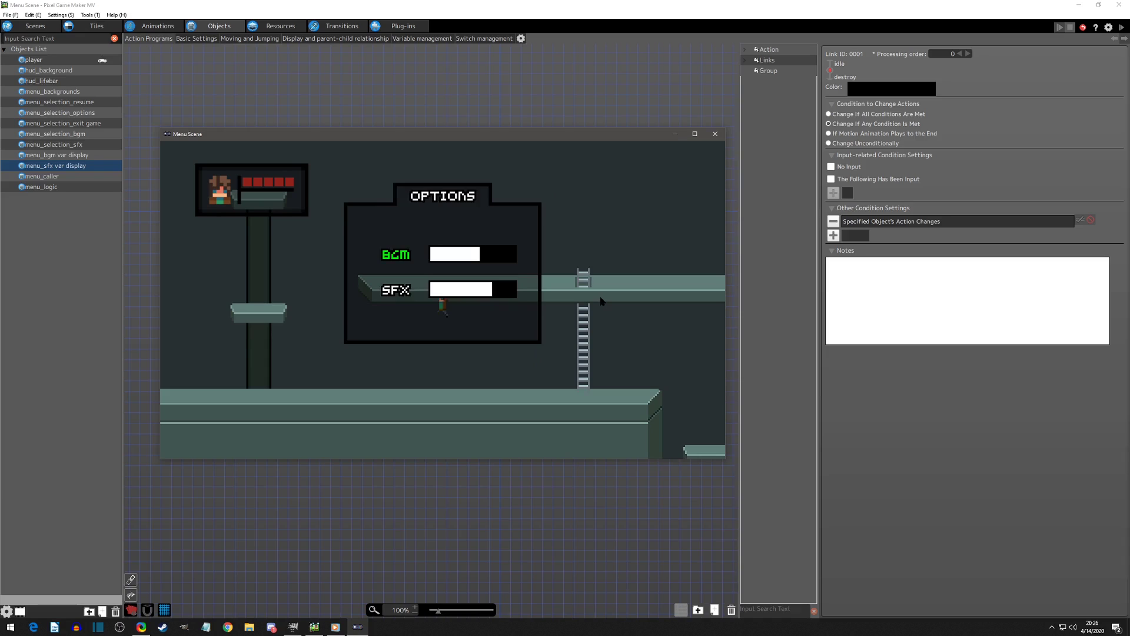
key(Escape)
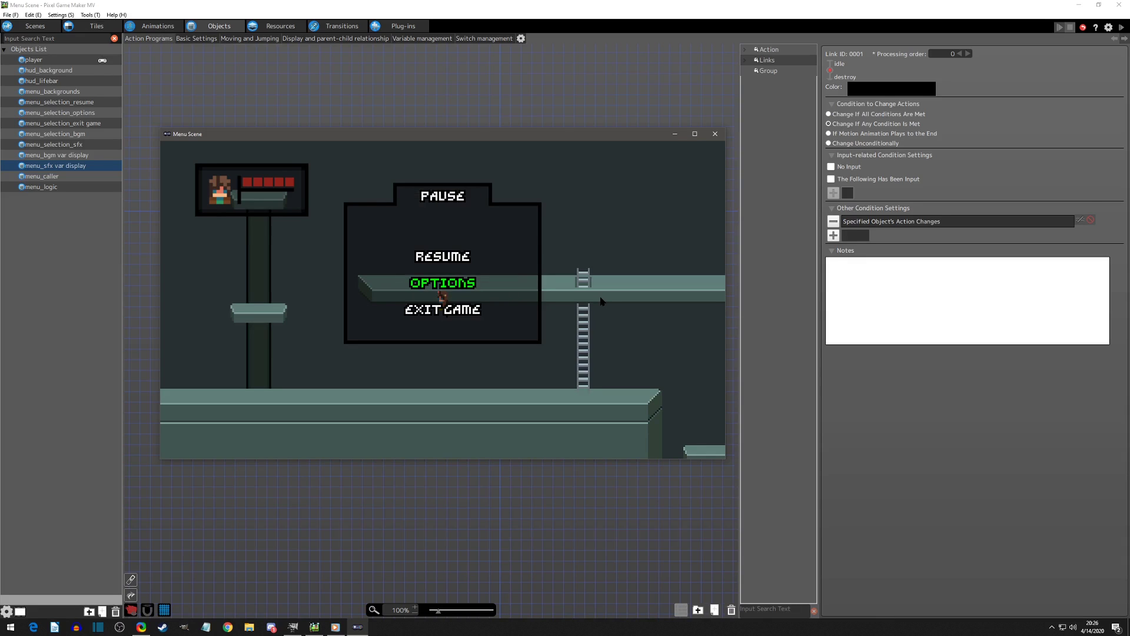
Resume the game, call up the pause menu again, and end the test play with the Exit Game option
key(Up)
key(space)
key(Escape)
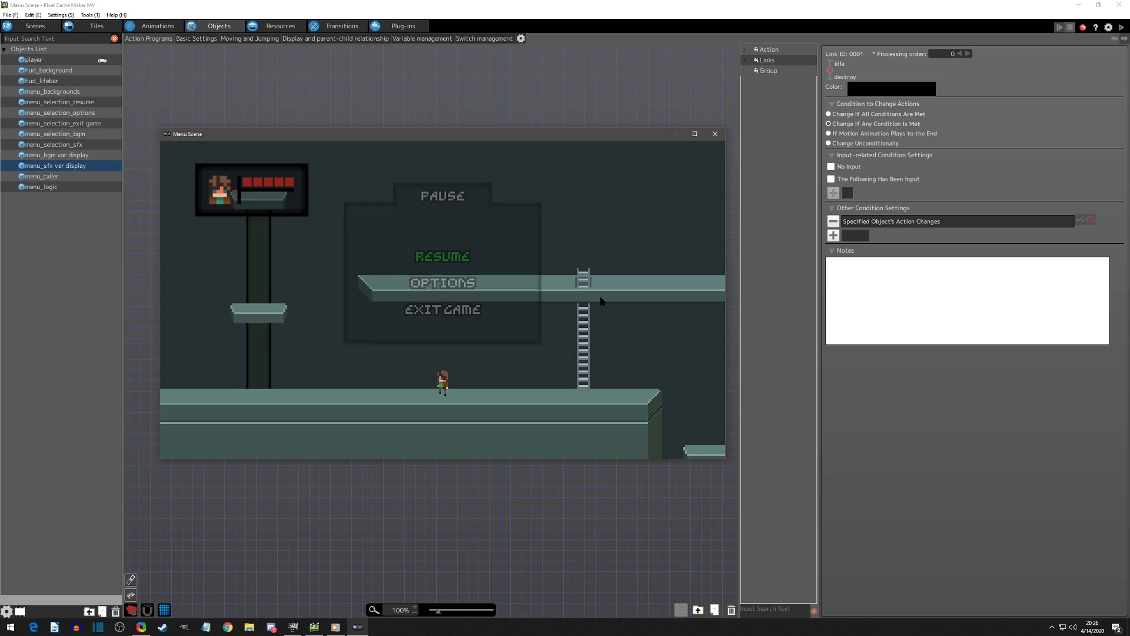
key(Down)
key(Down)
key(space)
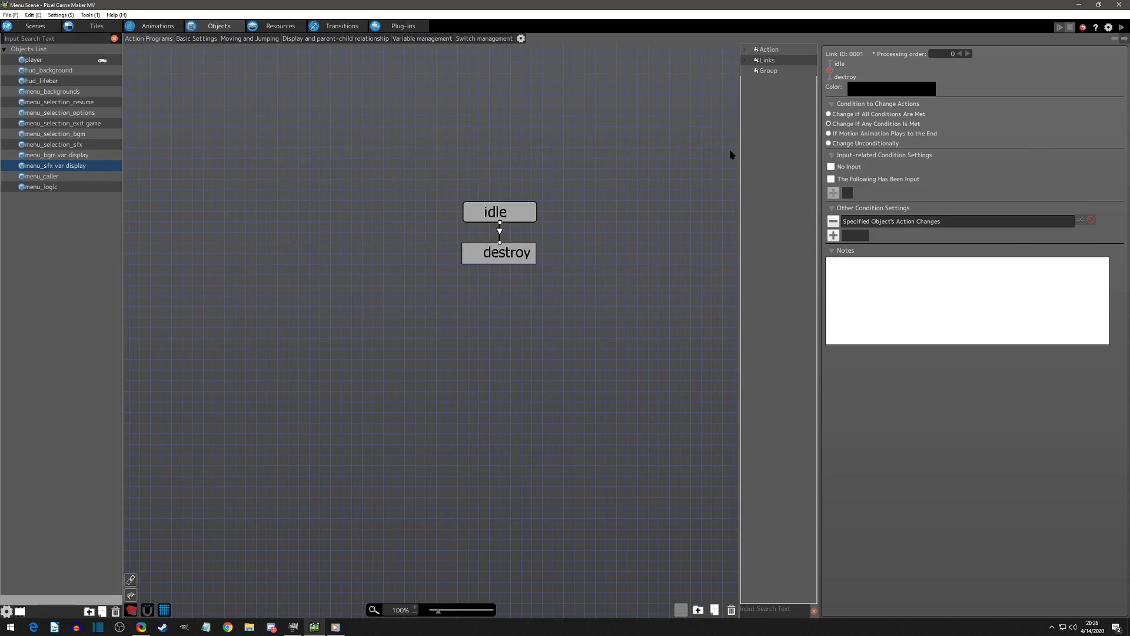
Open the menu_logic object's action program
click(62, 187)
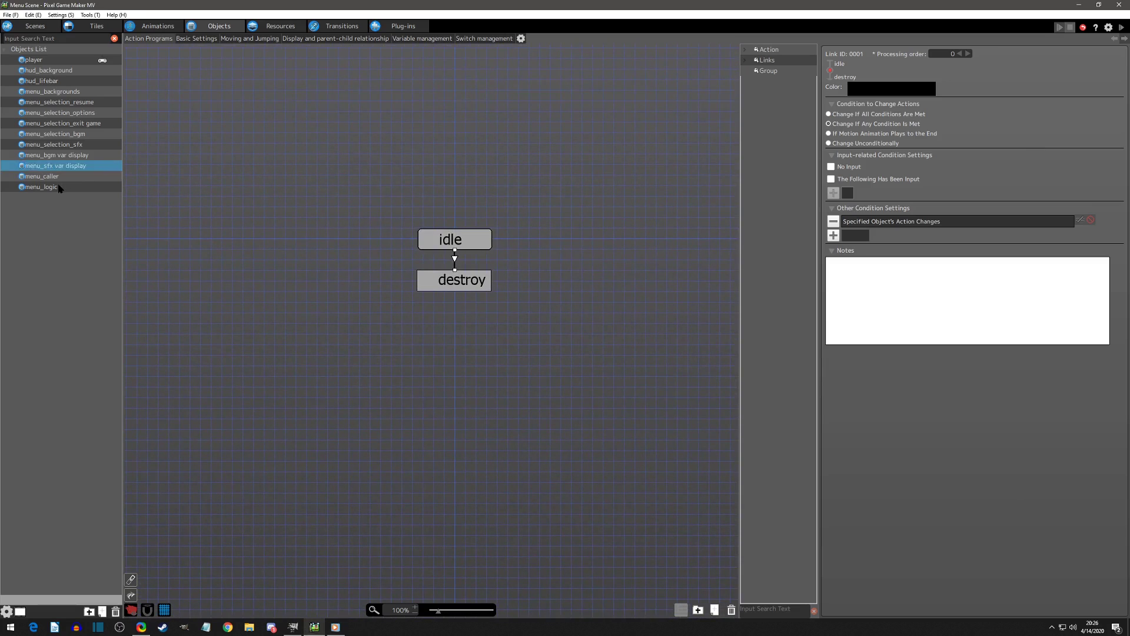